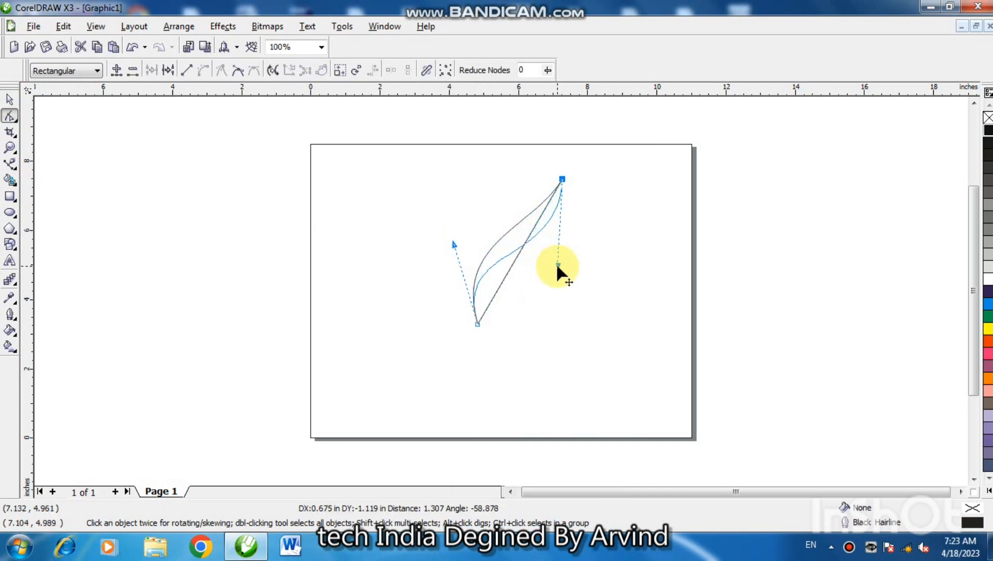
Step: Convert the leaf shape's remaining straight edge to a curve and bend it into an S roughly following the opposite edge
right_click(515, 264)
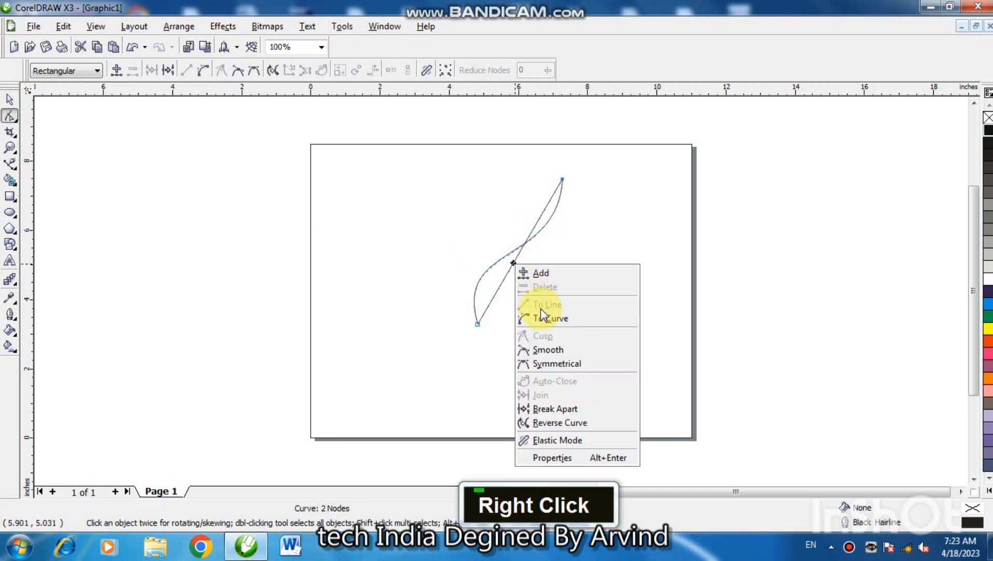
click(543, 318)
drag(504, 276, 401, 220)
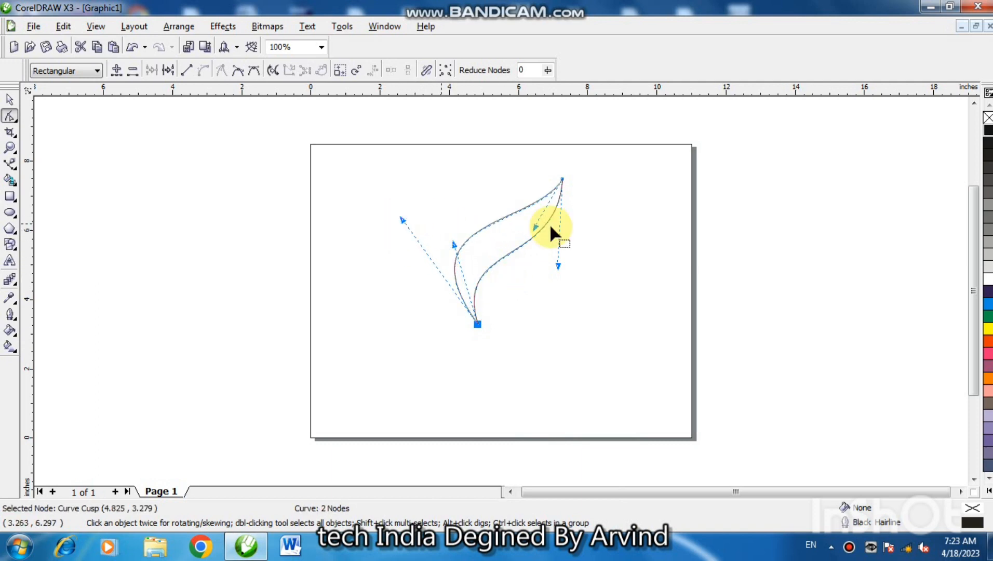
drag(533, 227, 534, 239)
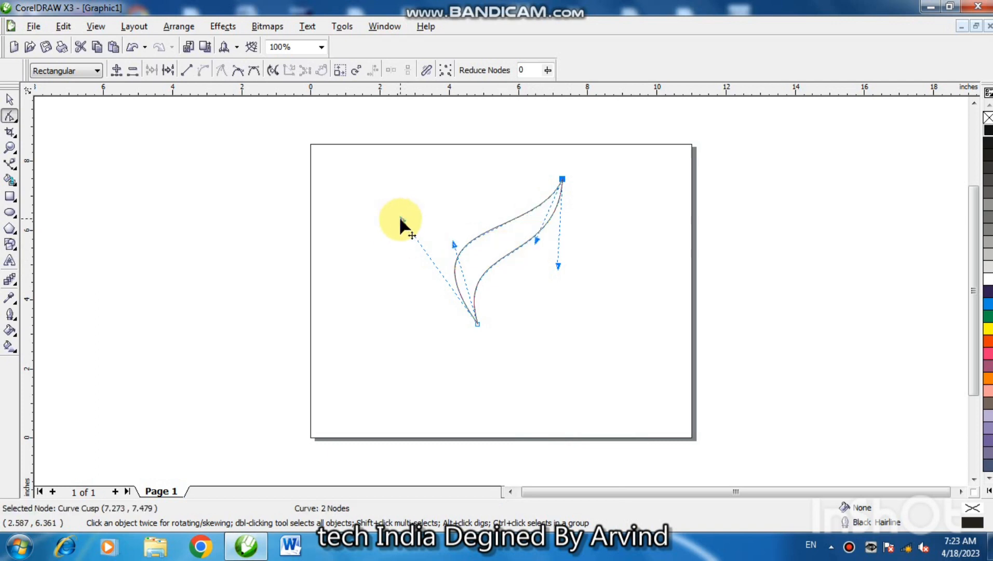
drag(401, 220, 417, 211)
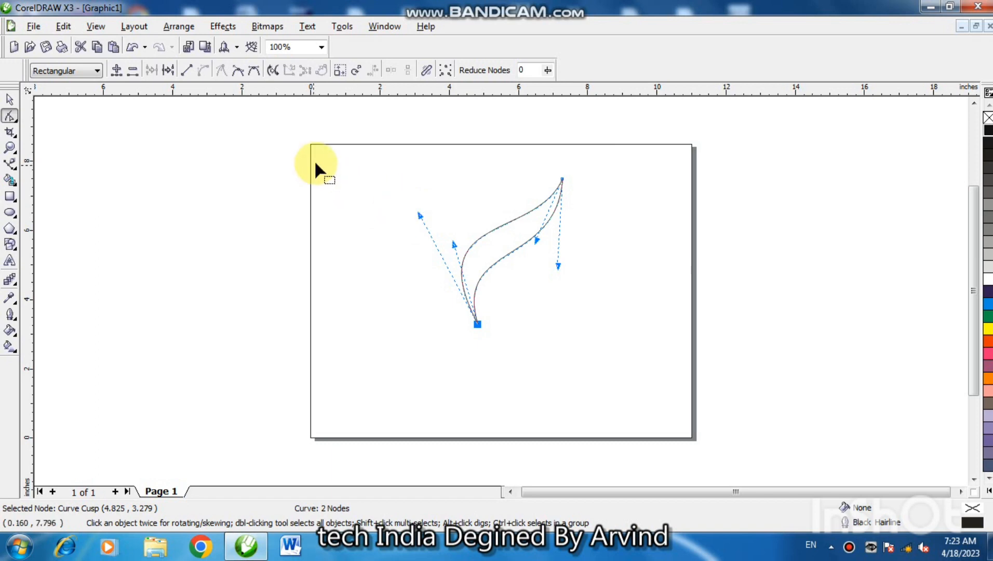
click(534, 238)
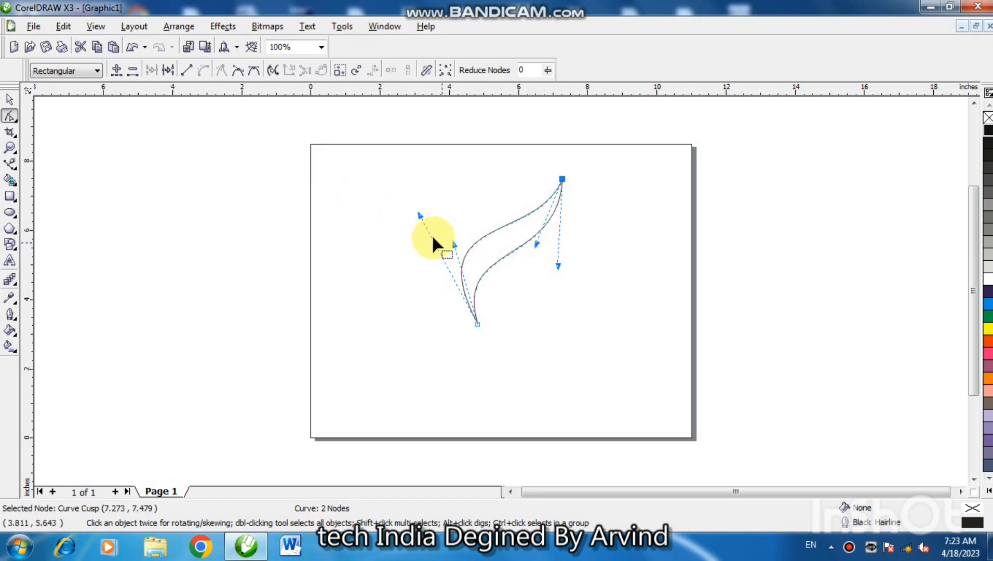
click(10, 99)
double_click(278, 327)
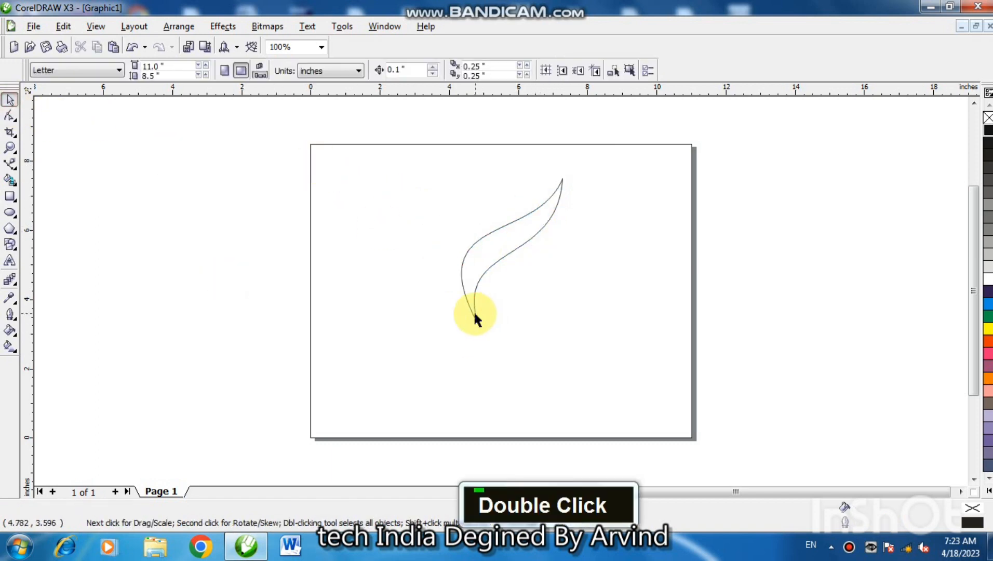
Step: Refine the leaf's outer bend by adjusting the lower node's outer curve handle until the shape is about 2.82 inches wide
click(474, 316)
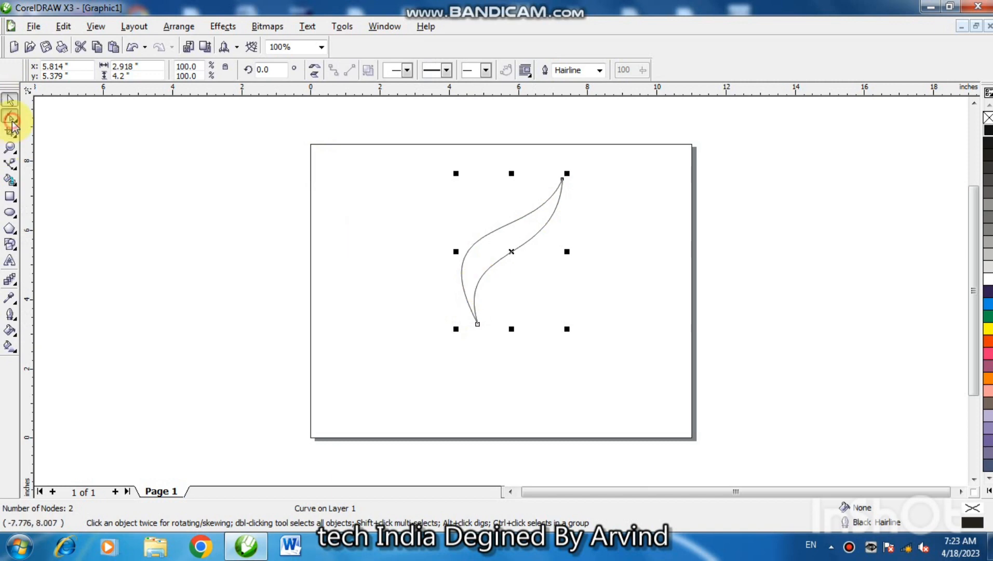
click(10, 118)
click(478, 325)
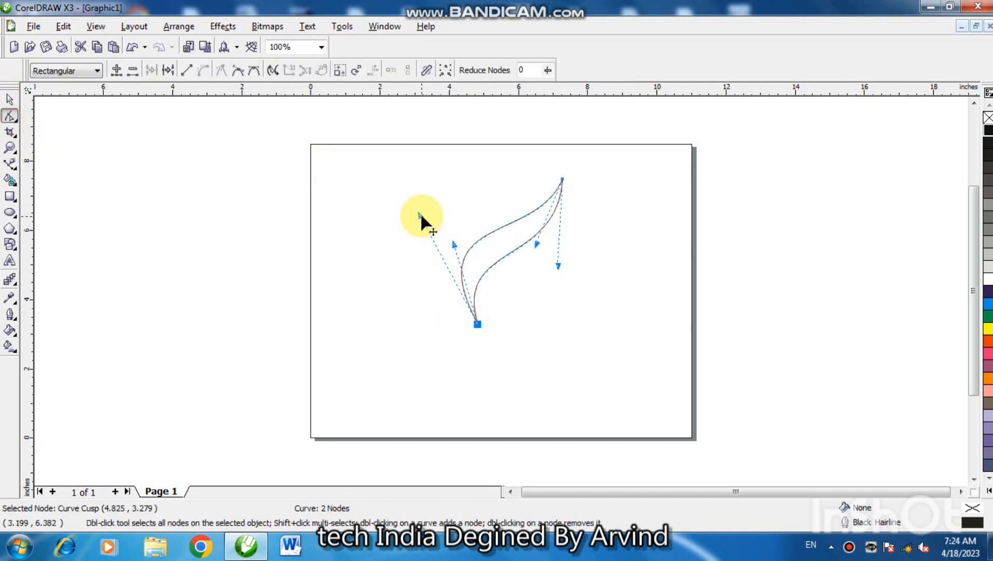
drag(421, 212, 437, 206)
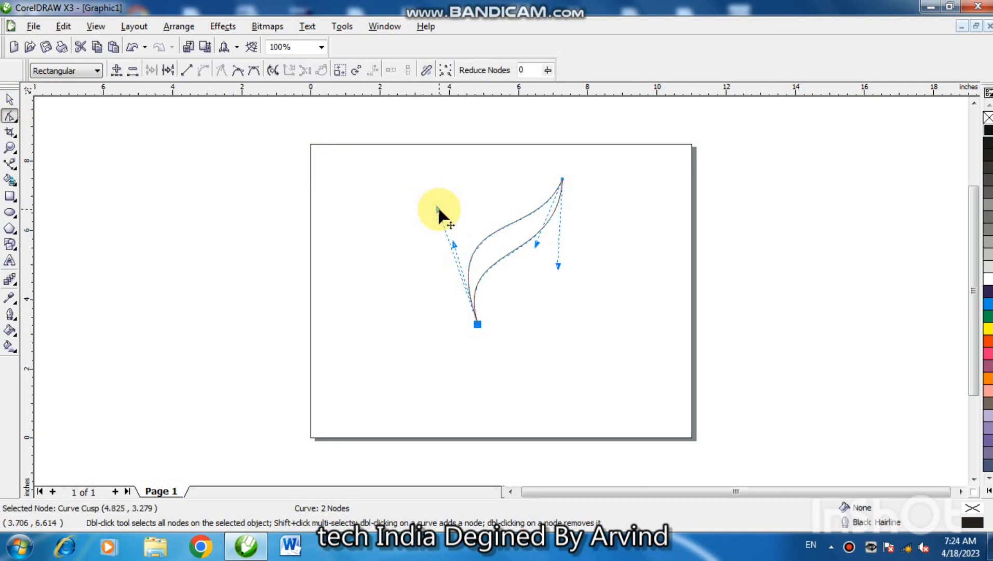
click(9, 101)
double_click(111, 233)
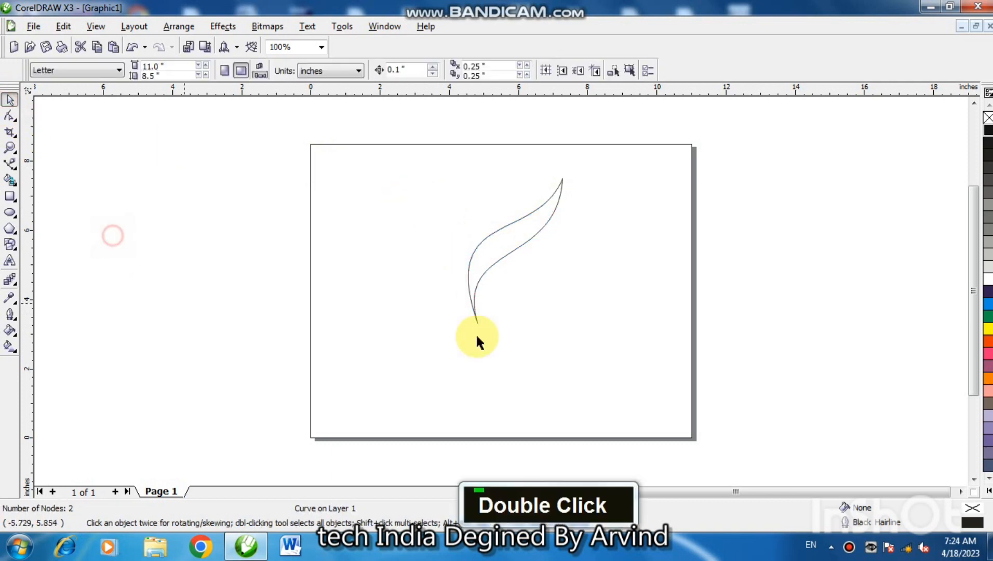
click(522, 246)
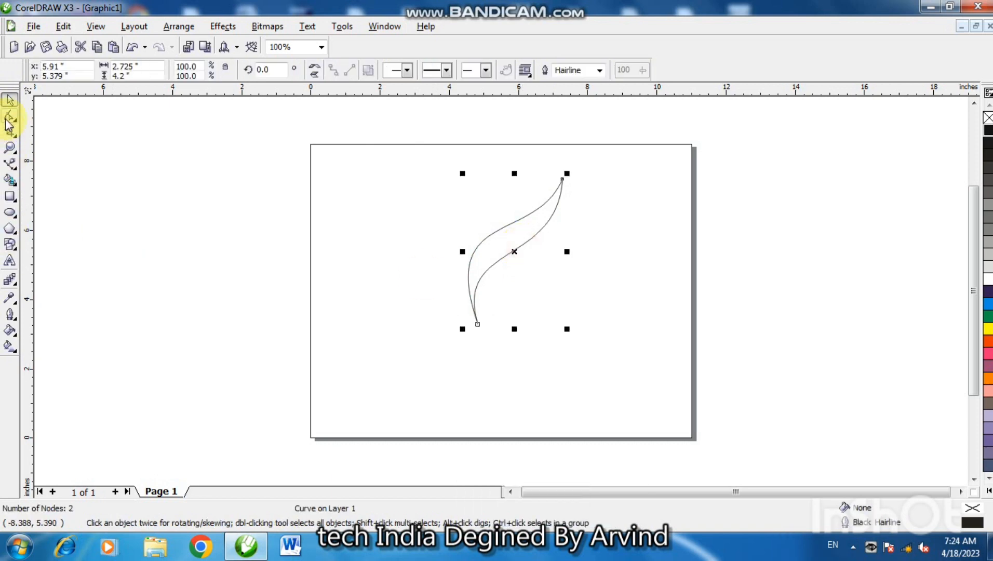
click(10, 115)
click(476, 325)
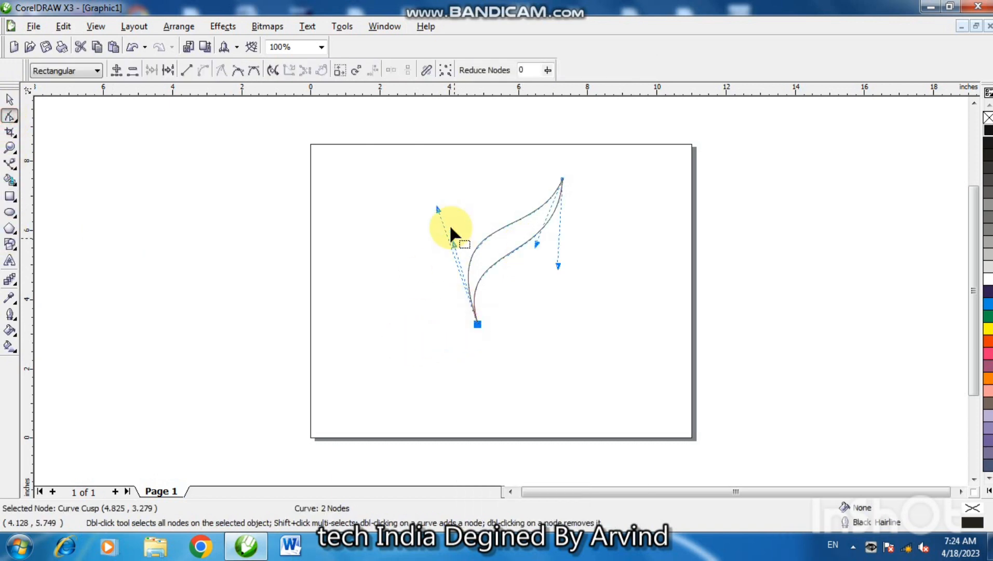
mouse_move(438, 207)
mouse_down()
mouse_move(435, 222)
mouse_move(426, 218)
mouse_up()
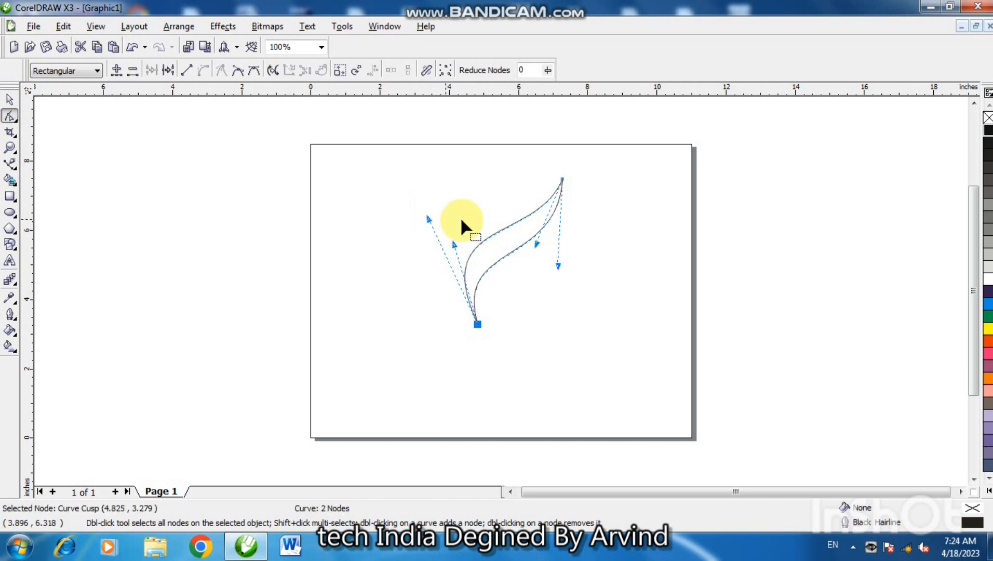
click(10, 100)
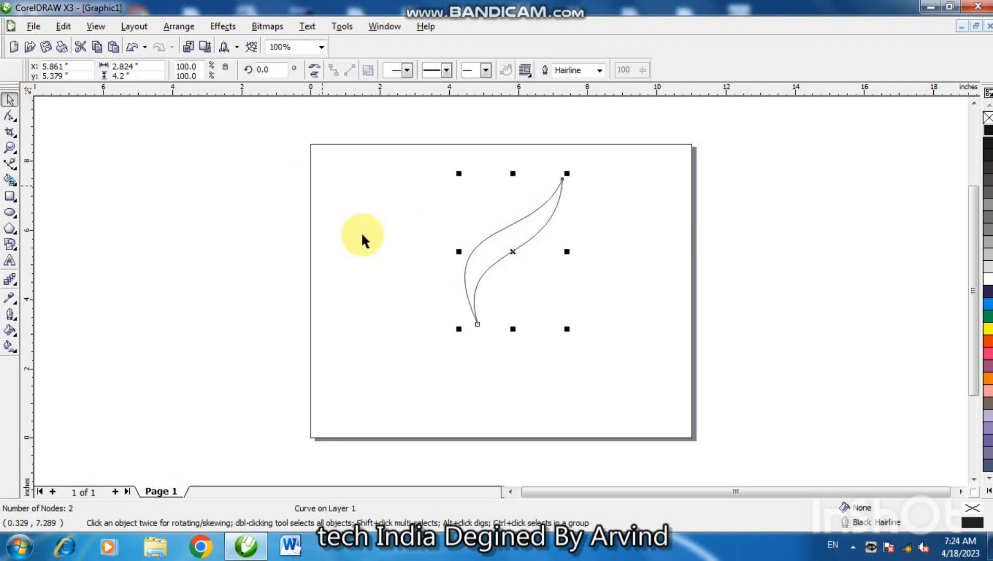
Step: Give the leaf shape a black fill and a black outline, and deselect it
click(988, 133)
right_click(988, 133)
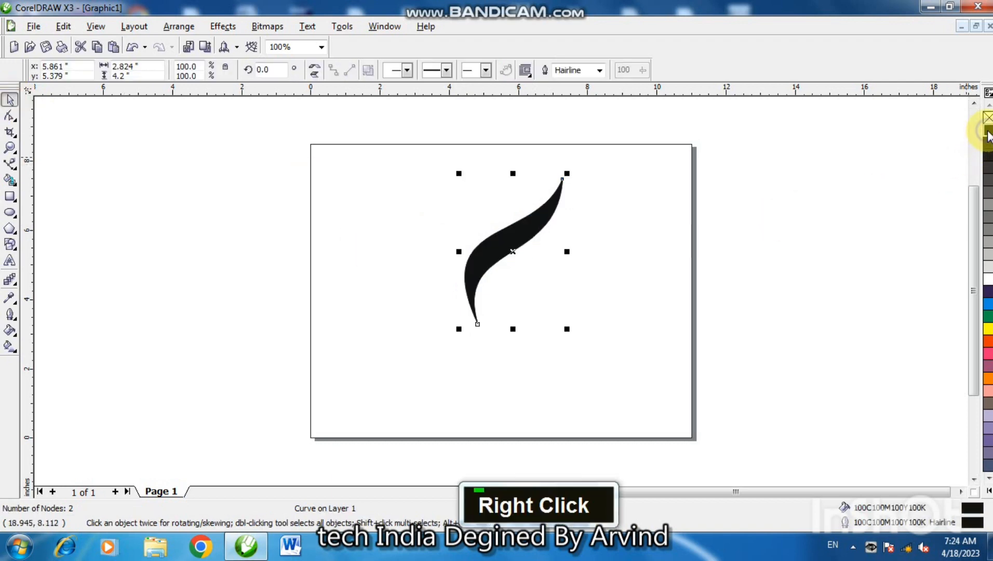
click(921, 187)
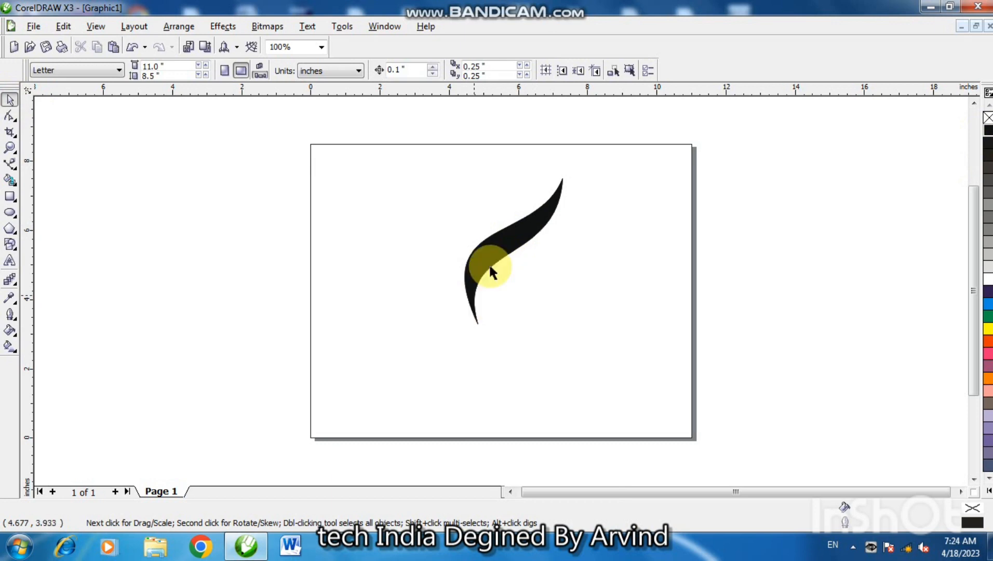
Step: Draw a closed five-node Bezier outline from the black leaf's inner edge, bending downward to a point near the page's lower edge
click(10, 164)
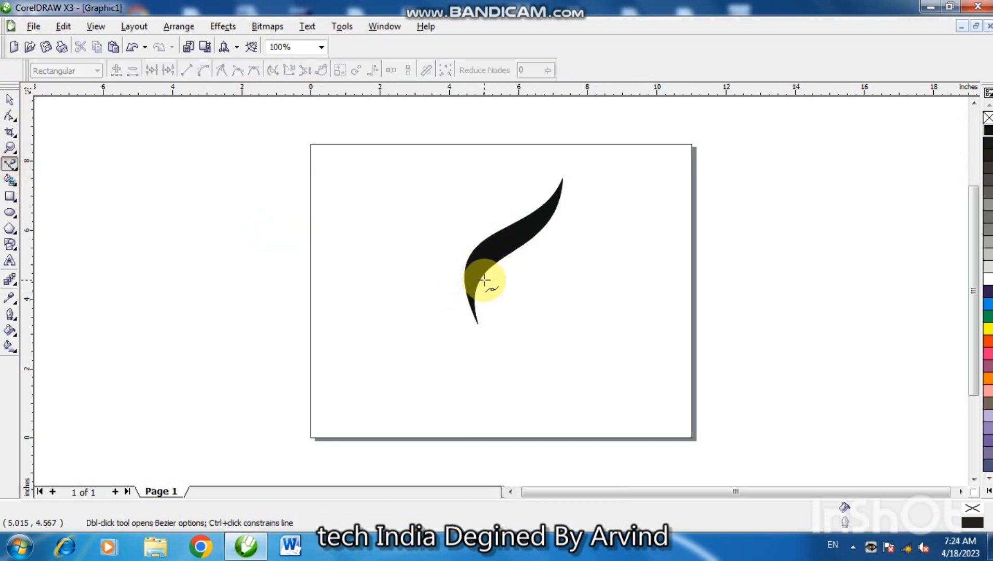
click(484, 281)
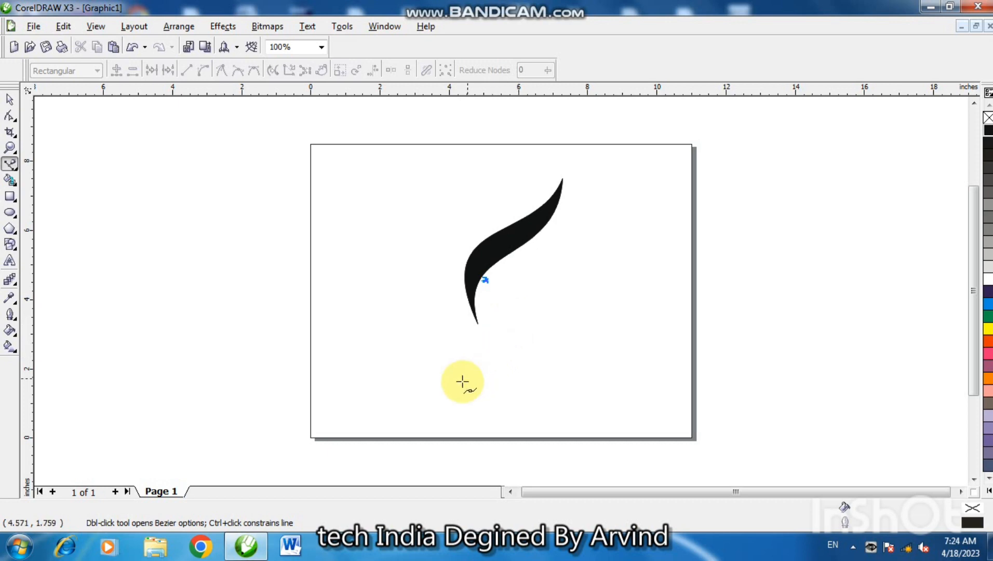
click(534, 310)
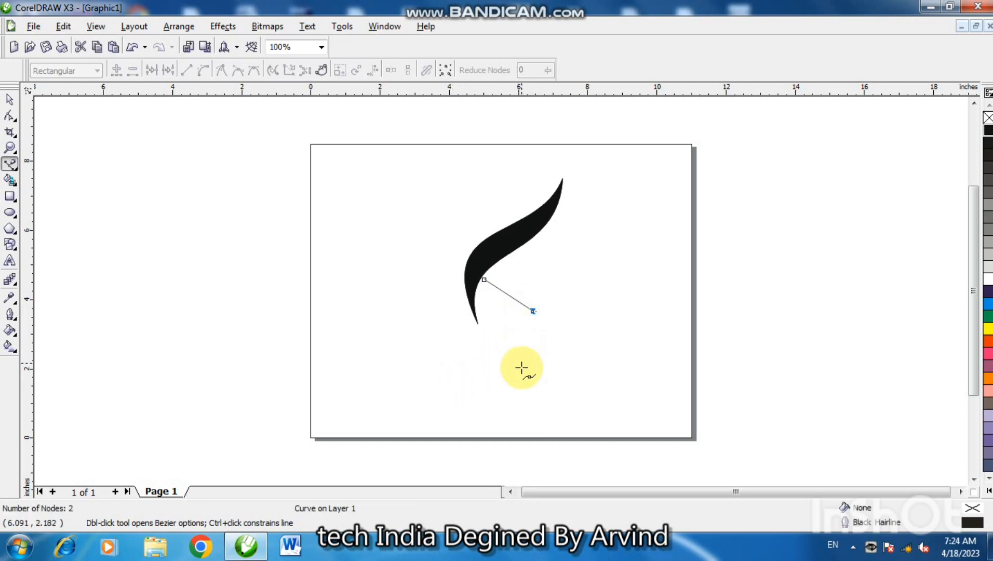
click(526, 428)
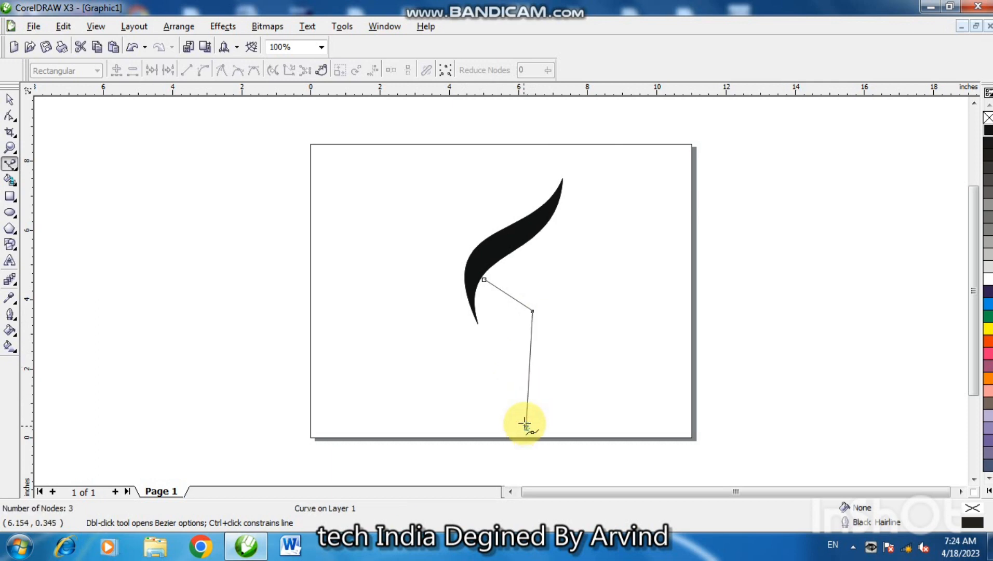
click(553, 304)
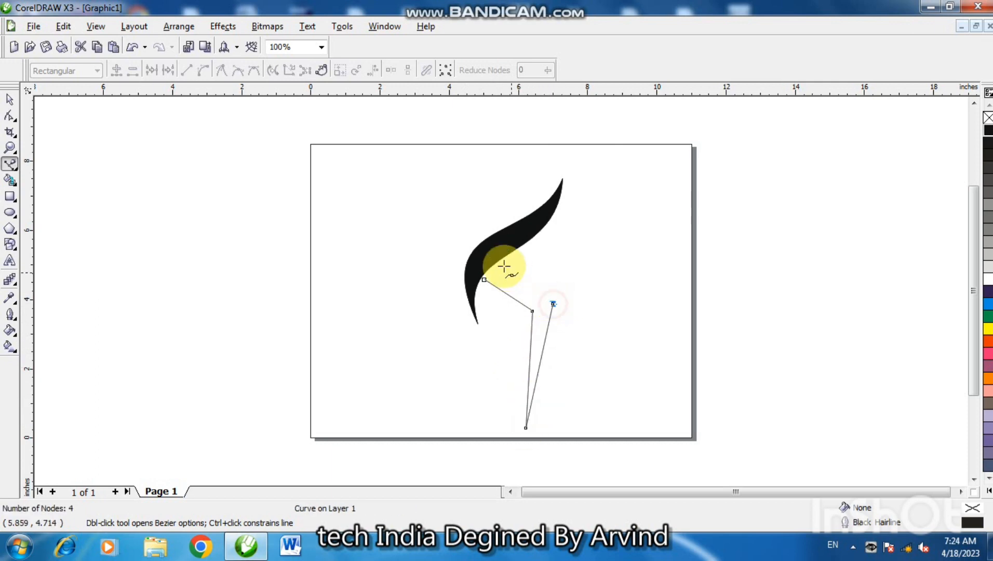
click(492, 263)
click(482, 279)
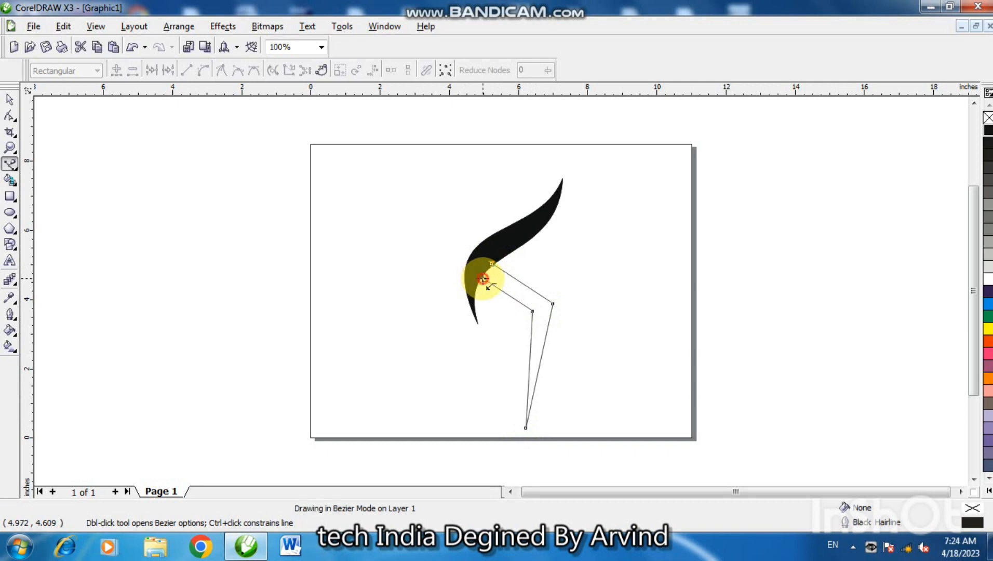
Step: Convert the new outline's short outer edge beside the leaf to a curve and bulge it into a rounded arch
click(9, 115)
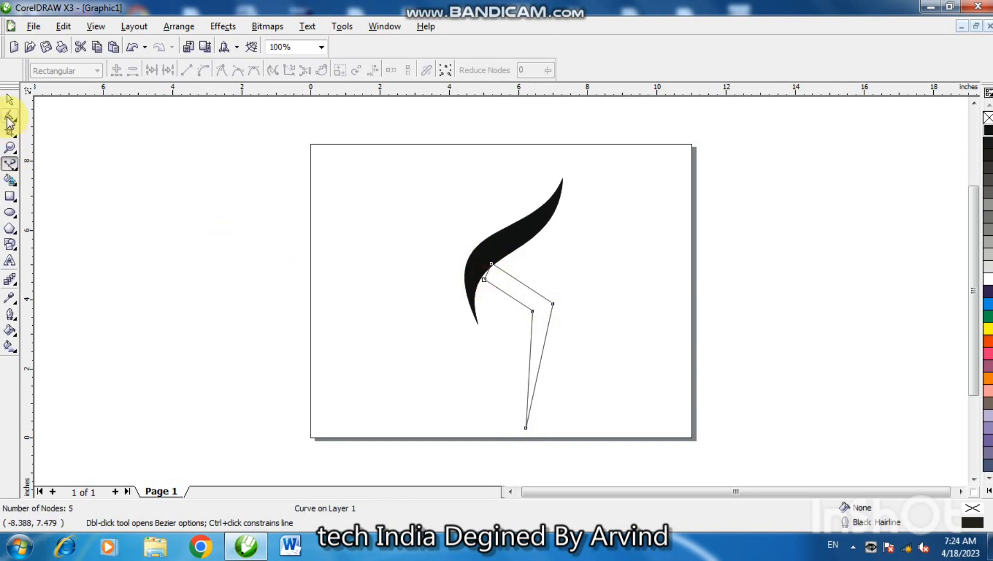
key(F2)
click(516, 298)
right_click(522, 282)
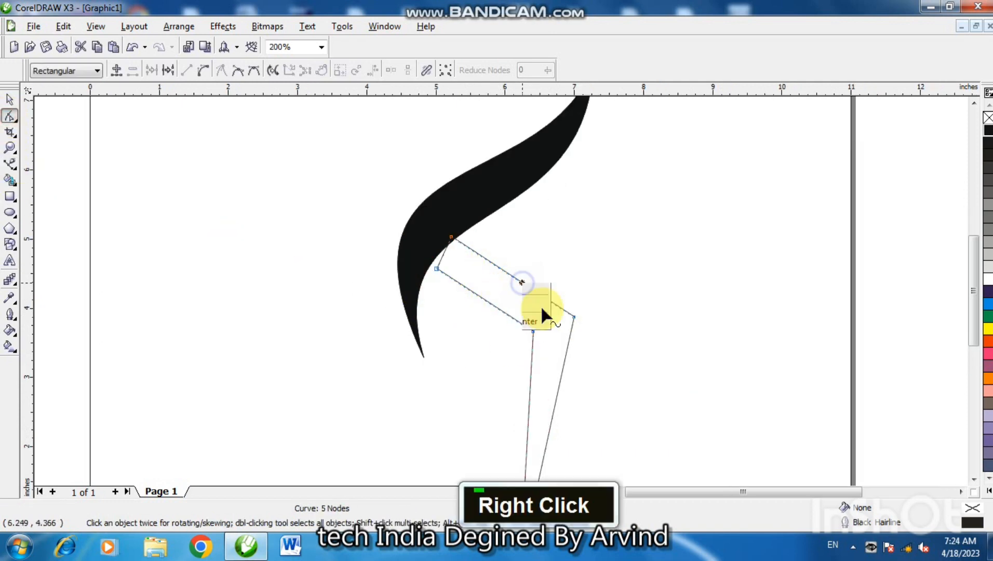
click(562, 335)
drag(534, 288, 570, 263)
drag(501, 247, 514, 215)
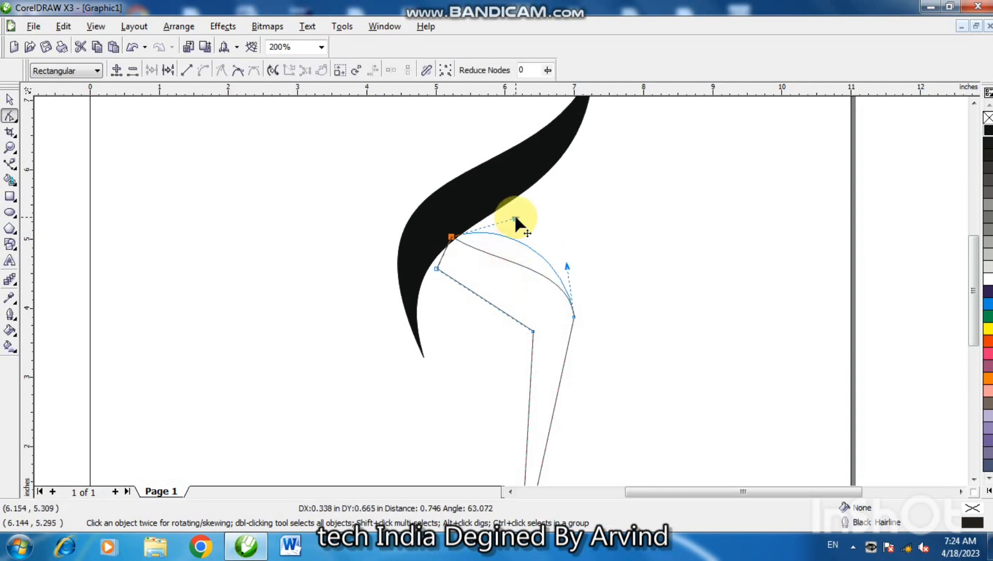
drag(566, 265, 586, 258)
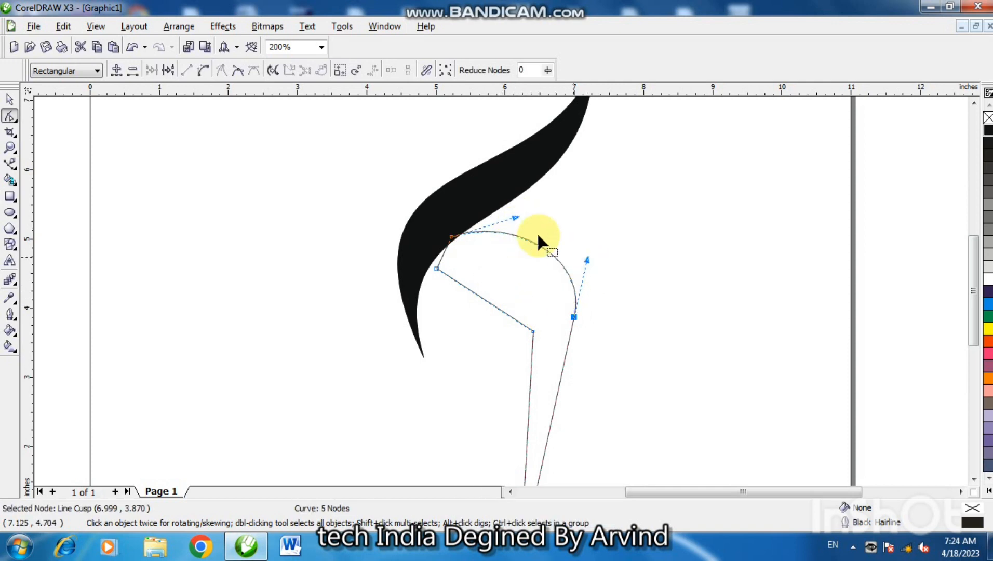
drag(513, 216, 516, 203)
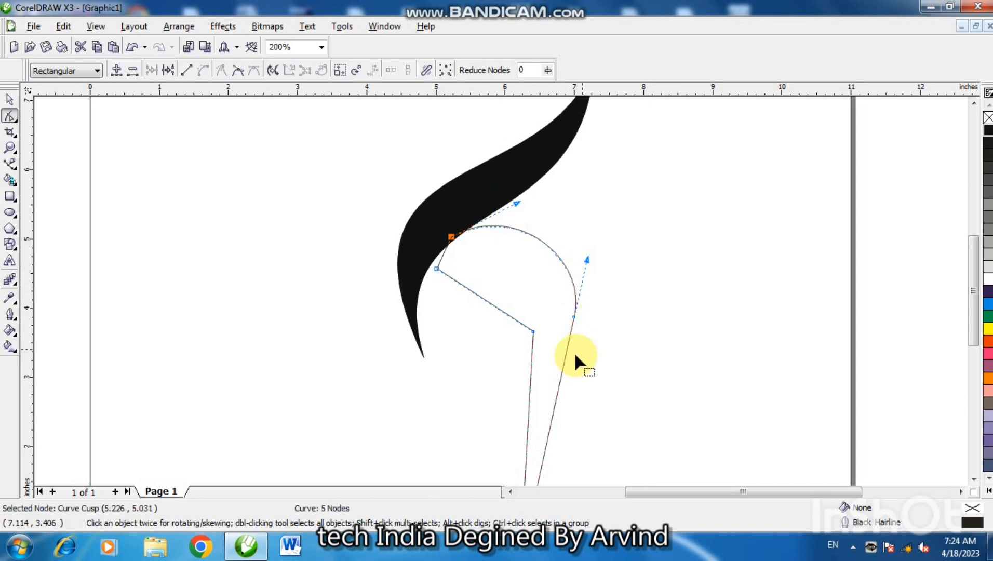
Step: Convert the short inner edge to a curve and shape its handles into an arch roughly parallel to the outer one
right_click(501, 311)
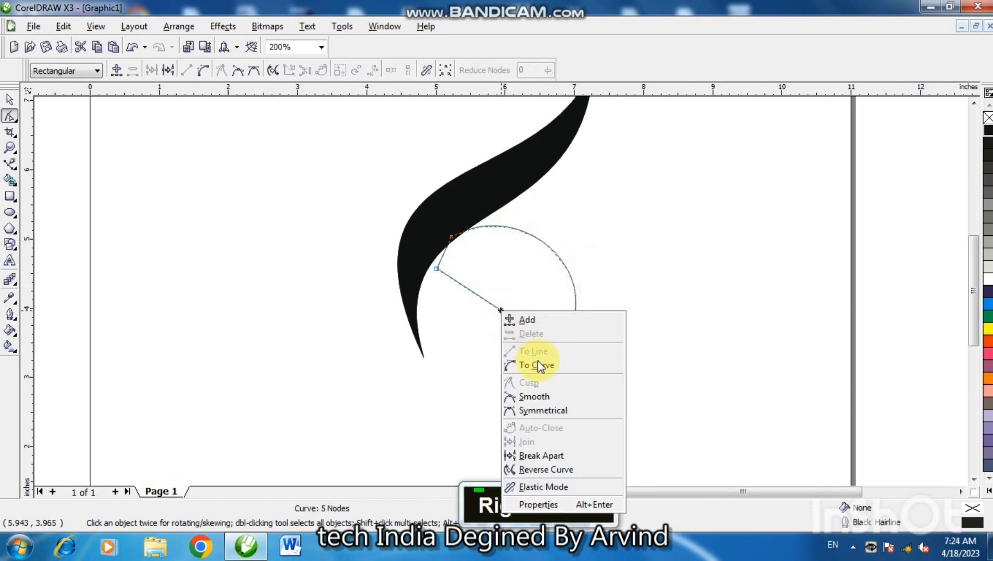
click(541, 364)
drag(467, 287, 504, 278)
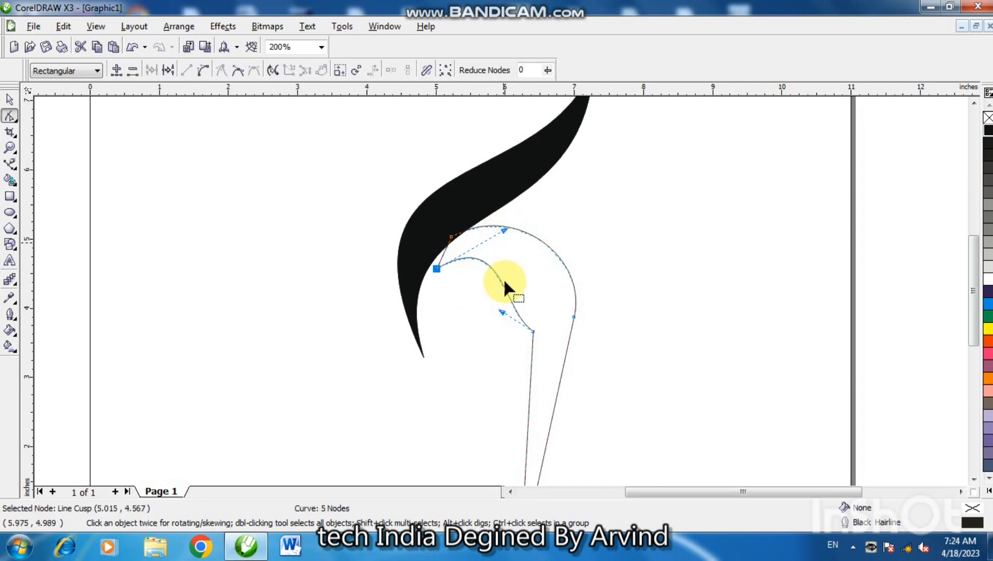
drag(503, 314, 554, 291)
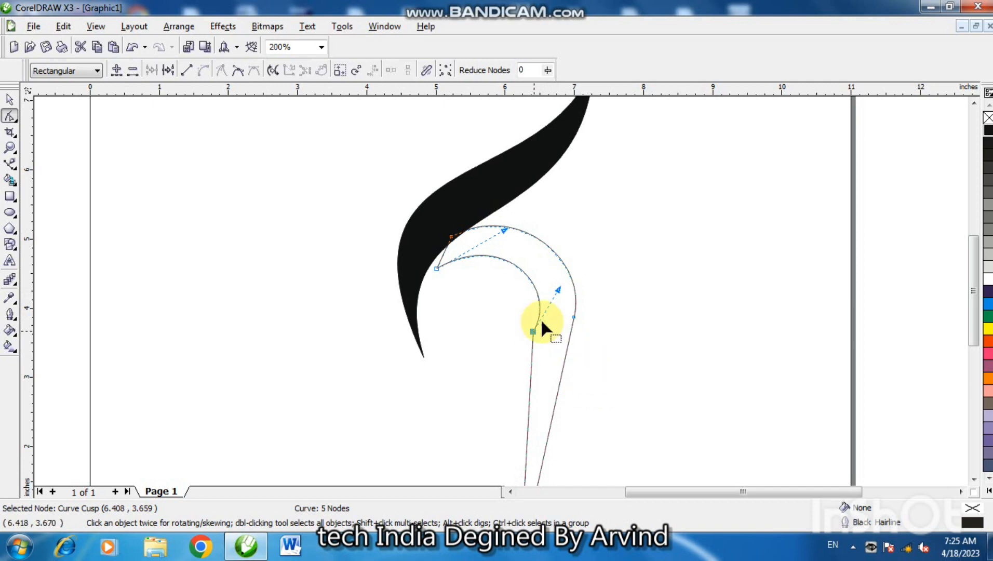
drag(561, 292, 544, 277)
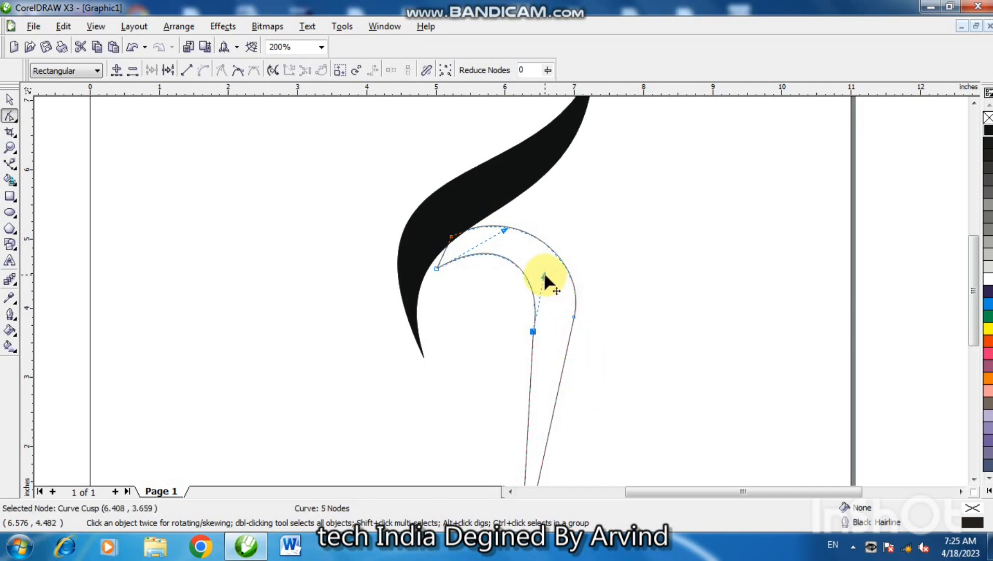
drag(503, 229, 496, 240)
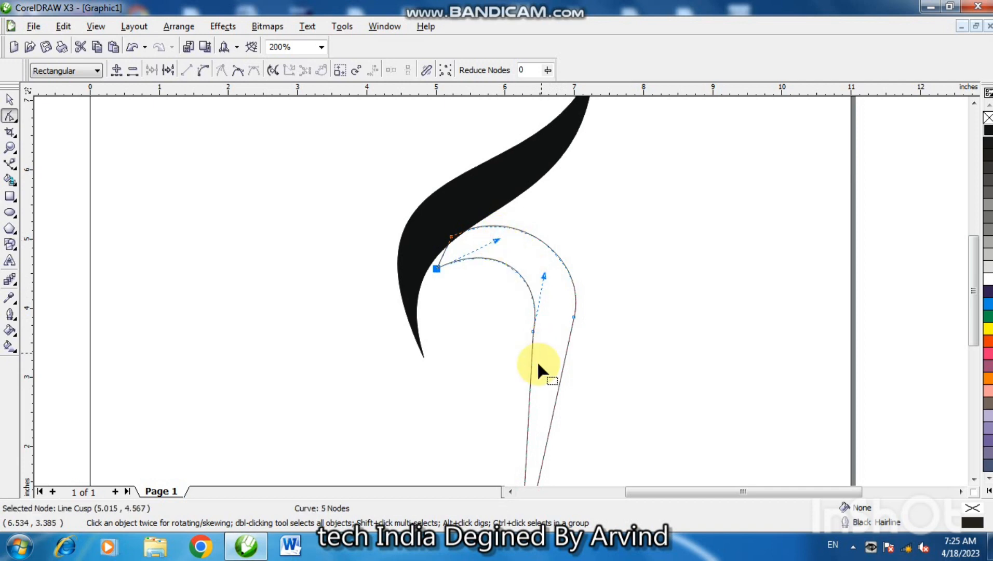
Step: Convert the long inner edge of the stem to a curve and bow its upper part away from the outer edge
right_click(532, 369)
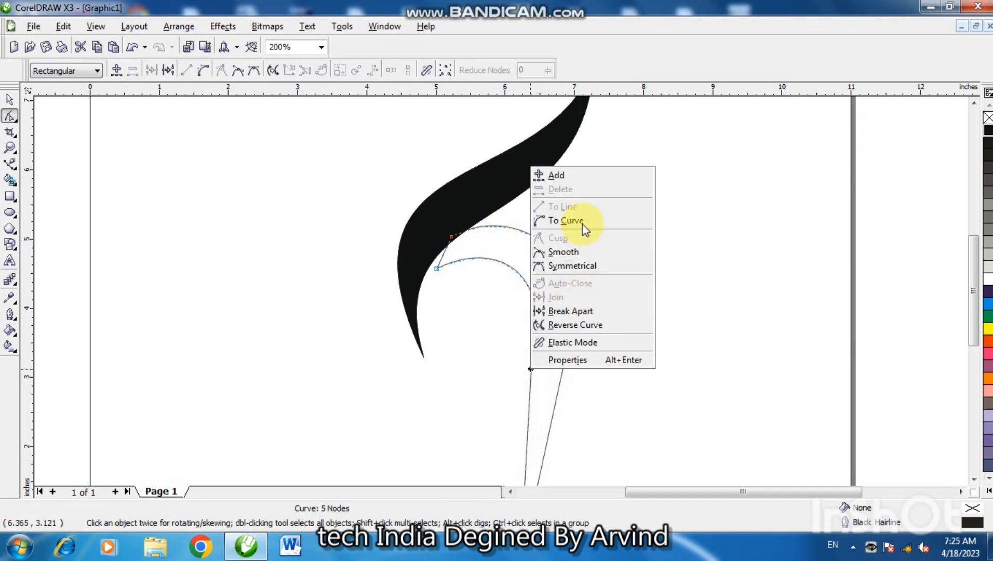
click(582, 223)
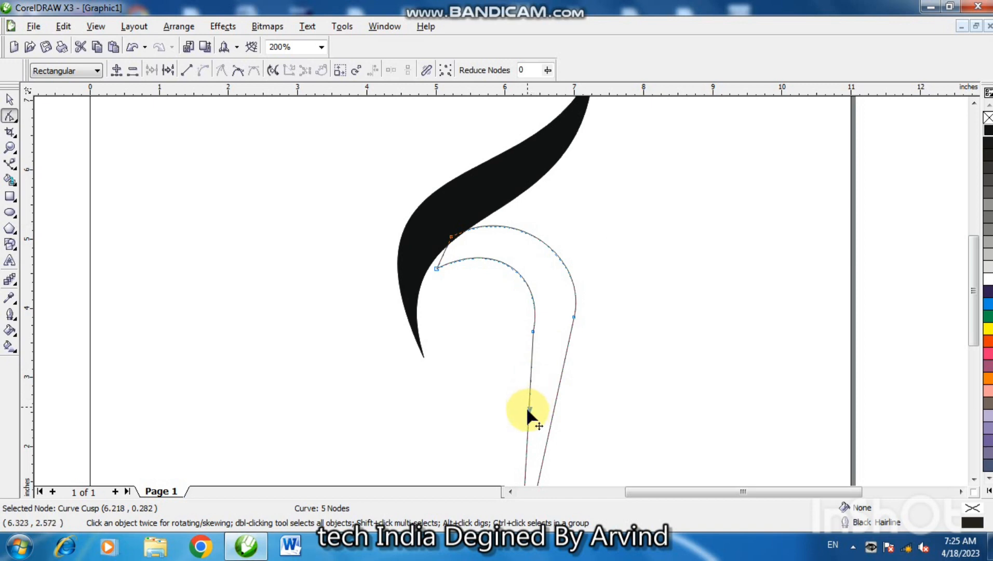
drag(527, 416, 498, 391)
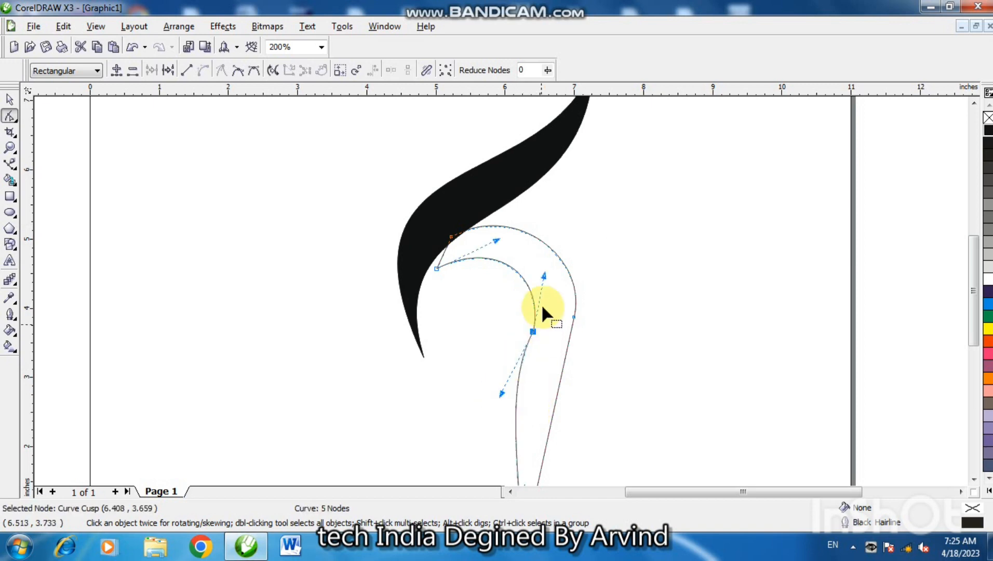
Step: Shorten the upper handle of the inner edge's middle node to flatten the end of the inner arch
drag(544, 275, 527, 300)
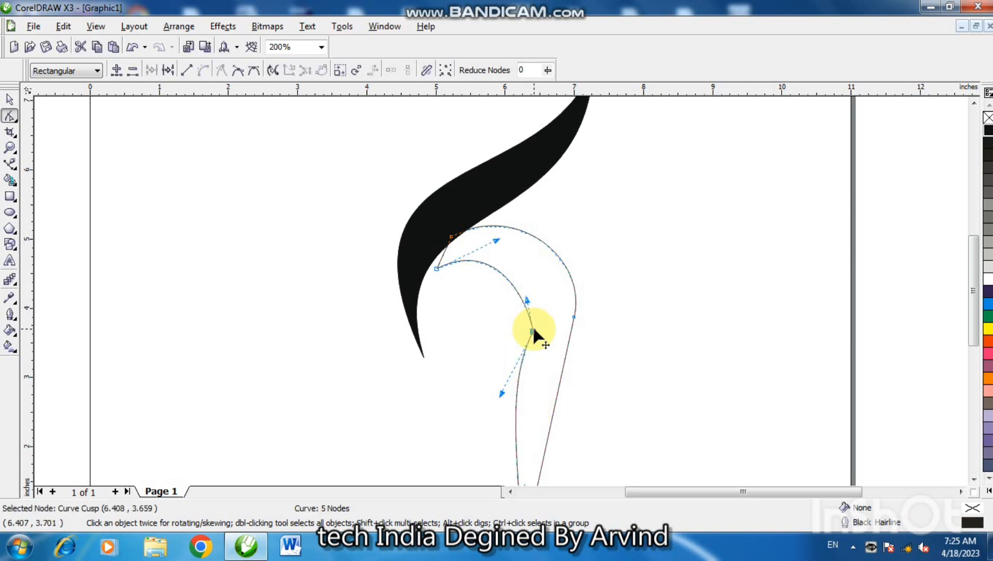
double_click(533, 331)
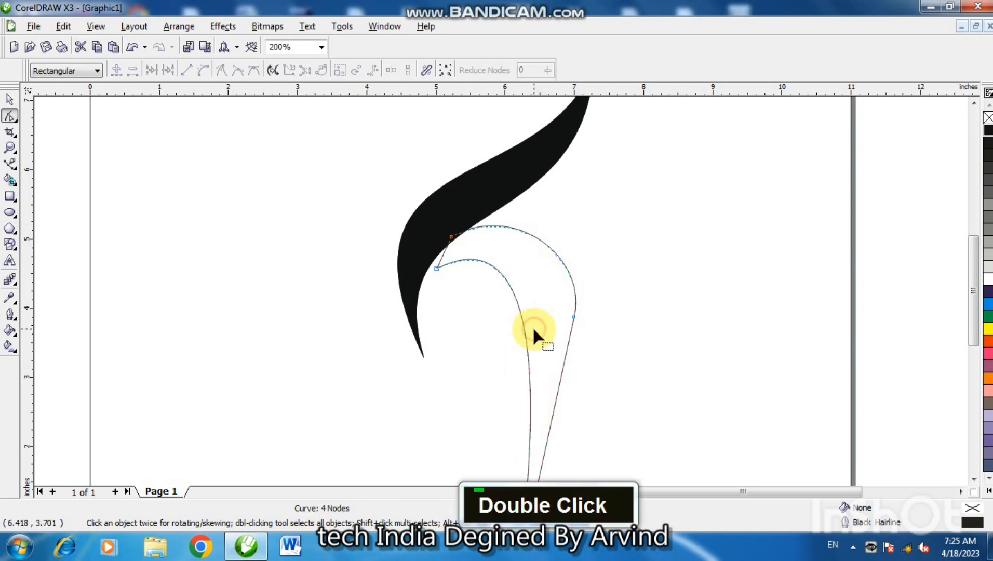
double_click(974, 479)
click(521, 447)
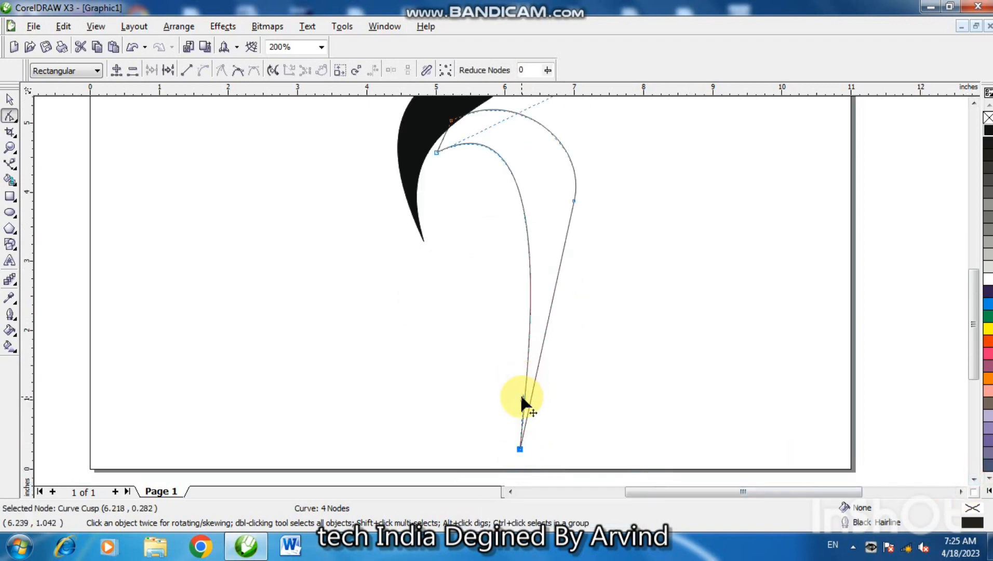
drag(522, 398, 419, 374)
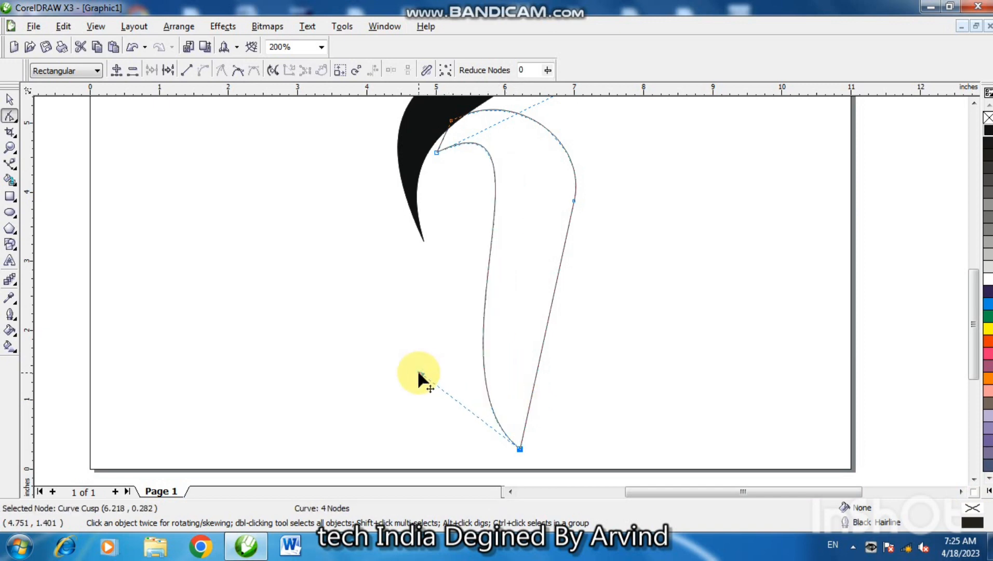
double_click(975, 102)
drag(567, 165, 669, 183)
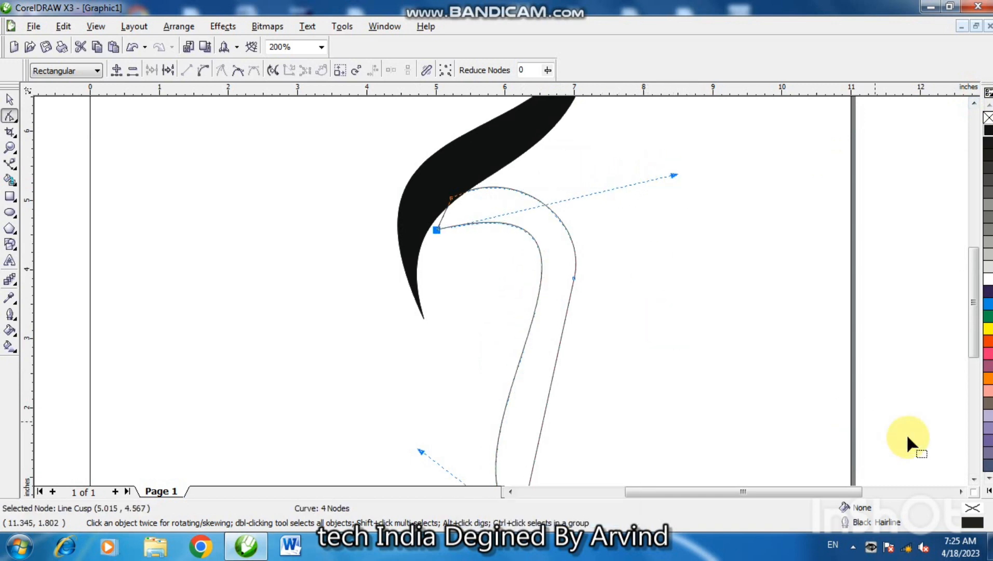
double_click(974, 478)
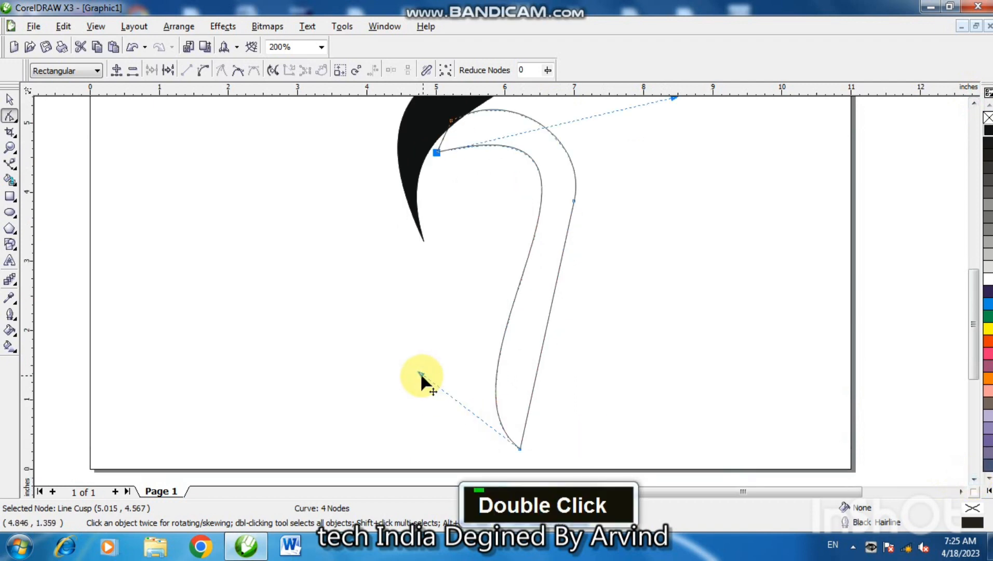
drag(420, 373, 373, 348)
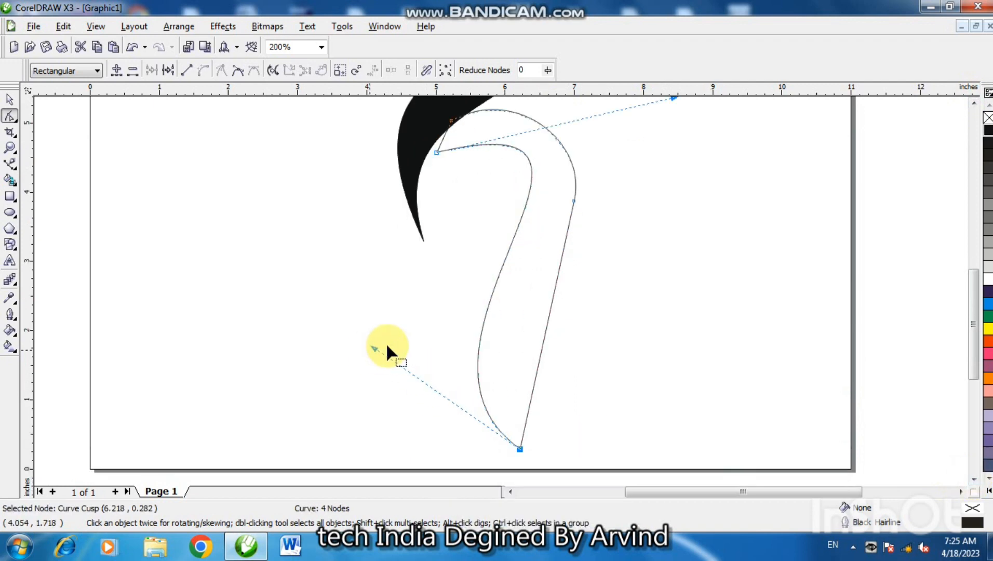
key(ctrl+z)
key(ctrl+z)
key(ctrl+z)
key(ctrl+z)
key(ctrl+z)
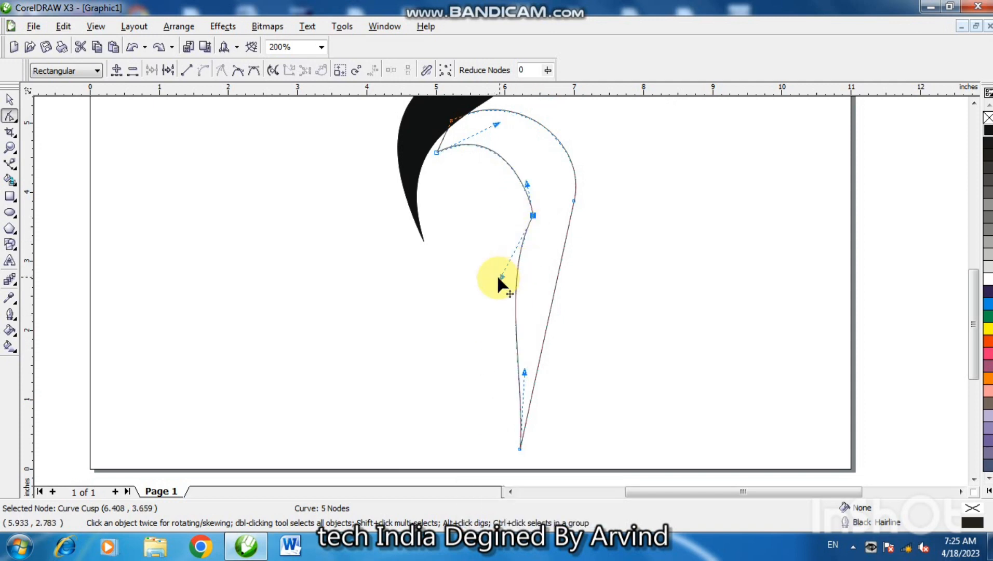
Step: Shape the long inner edge of the stem into an S-curve that flows out of the inner arch and bulges near the tip
drag(502, 277, 542, 237)
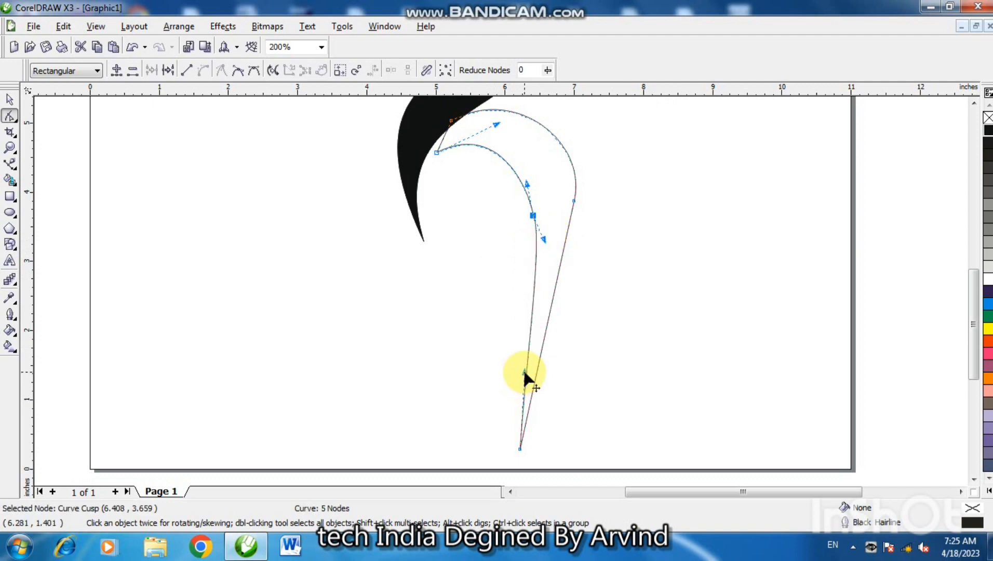
mouse_move(524, 372)
mouse_down()
mouse_move(456, 341)
mouse_move(447, 360)
mouse_up()
drag(542, 234, 545, 259)
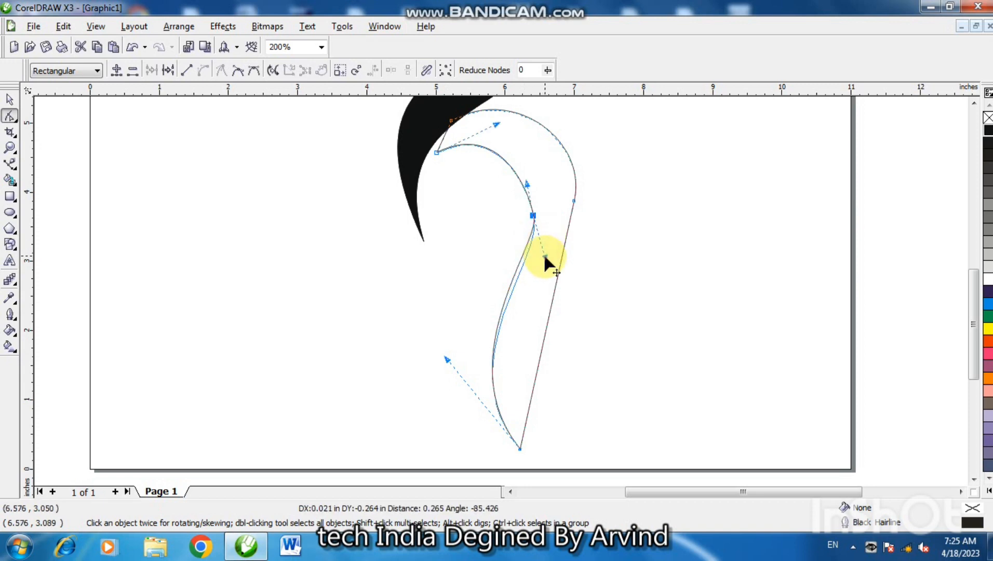
click(534, 213)
drag(527, 183, 534, 176)
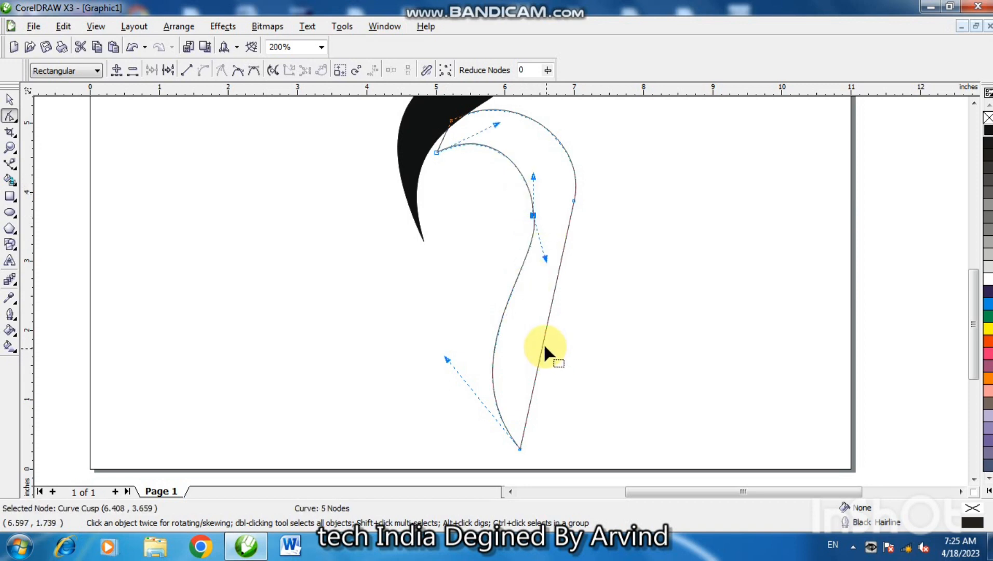
Step: Convert the stem's long straight outer edge to a curve and bend it into an S-curve following the inner edge
right_click(543, 340)
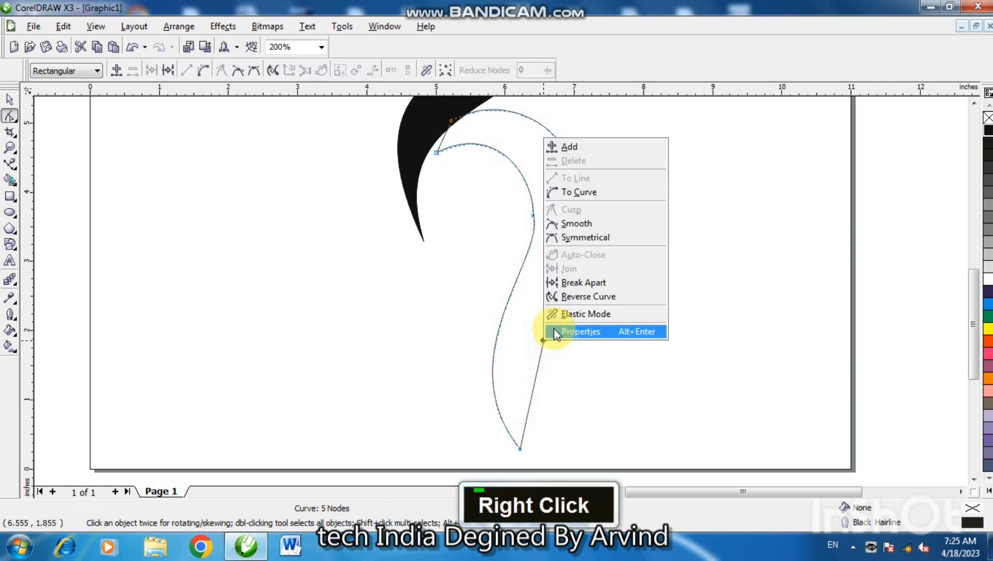
click(580, 191)
drag(557, 281, 583, 257)
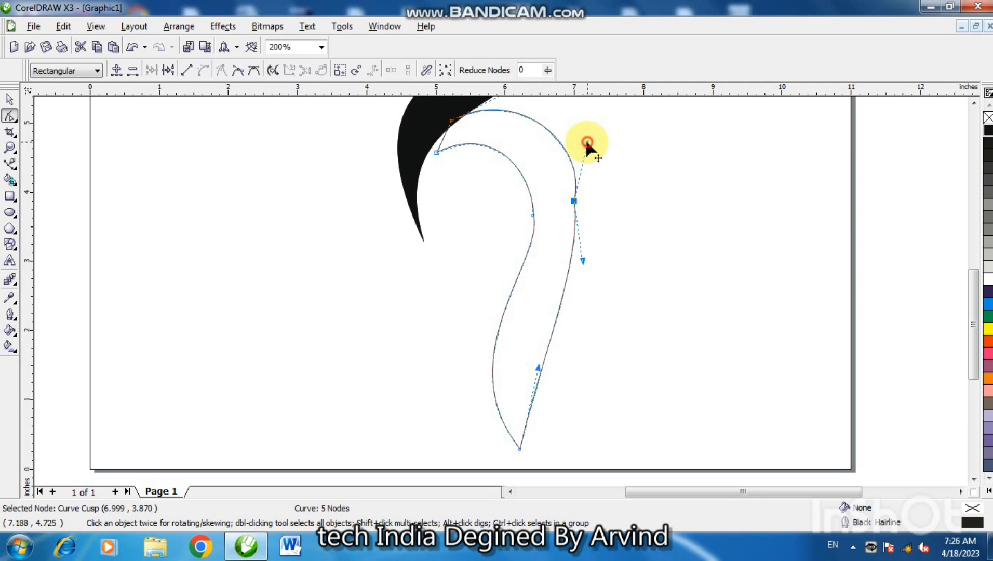
drag(587, 144, 572, 126)
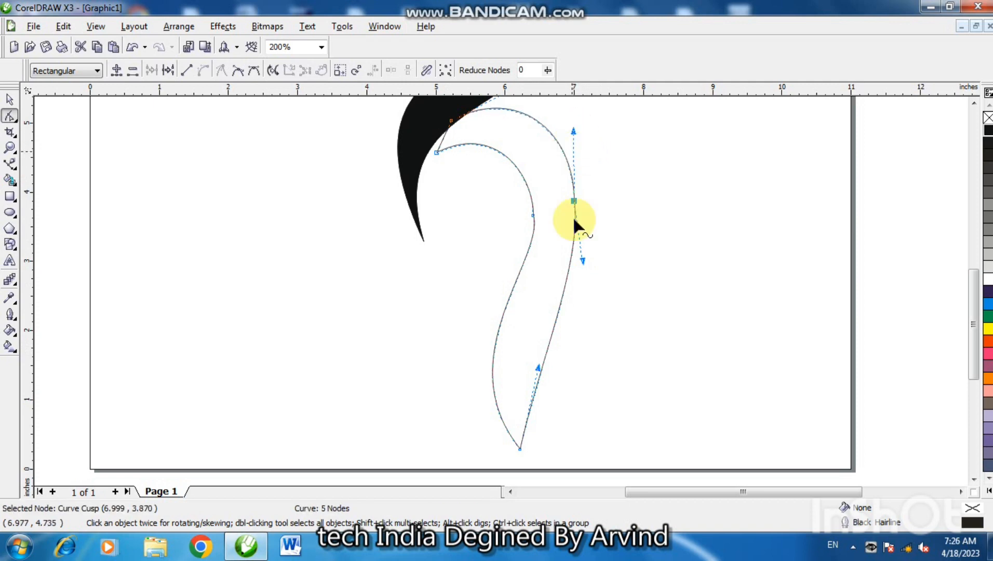
drag(538, 369, 472, 313)
click(610, 314)
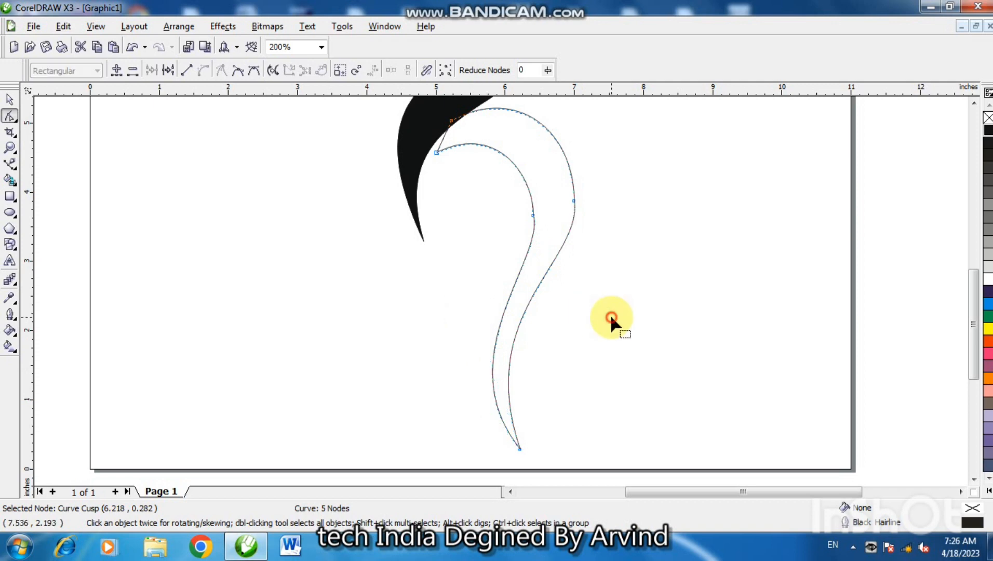
Step: Make the outer and inner nodes where the arch meets the stem smooth
click(520, 449)
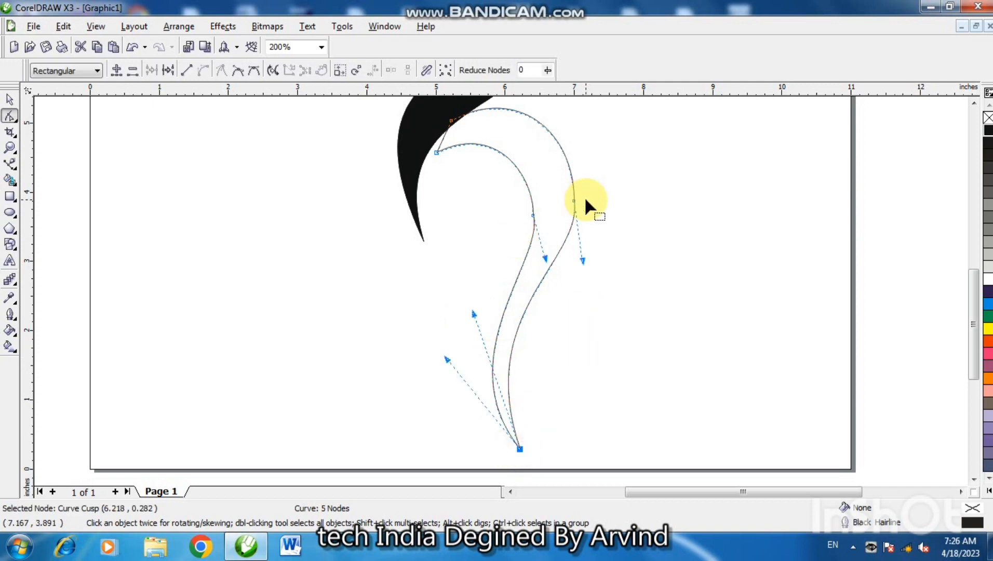
right_click(573, 202)
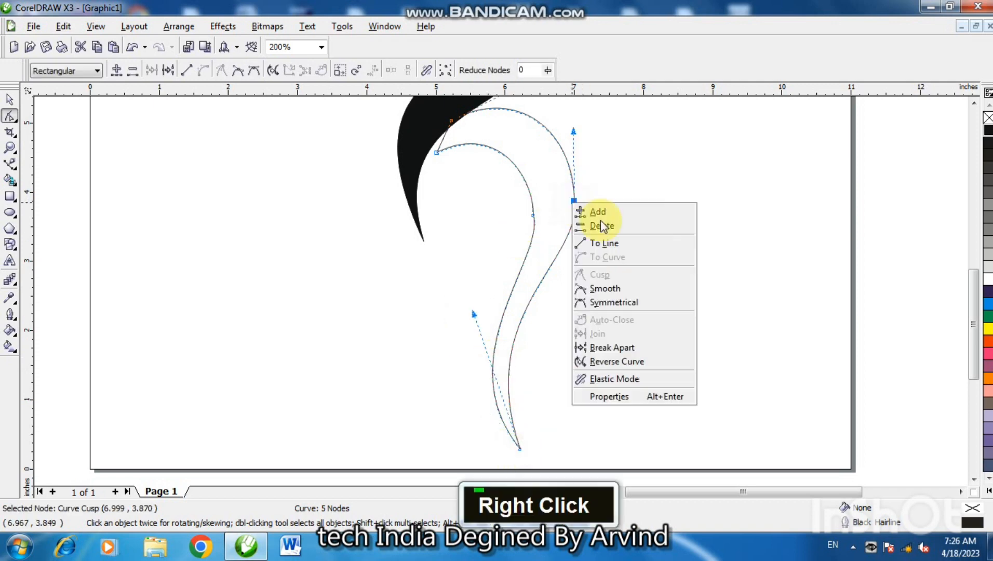
click(607, 286)
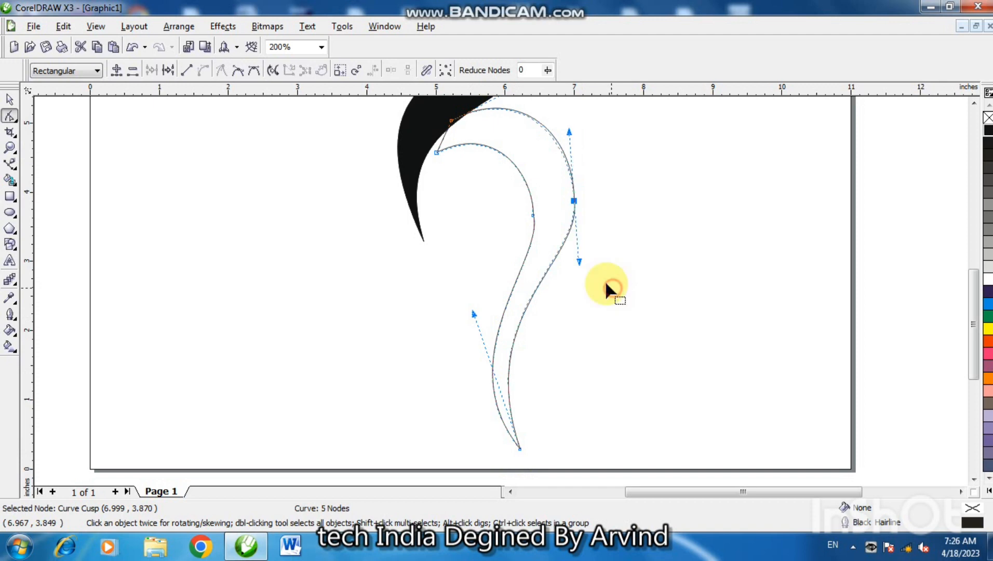
right_click(532, 215)
click(572, 301)
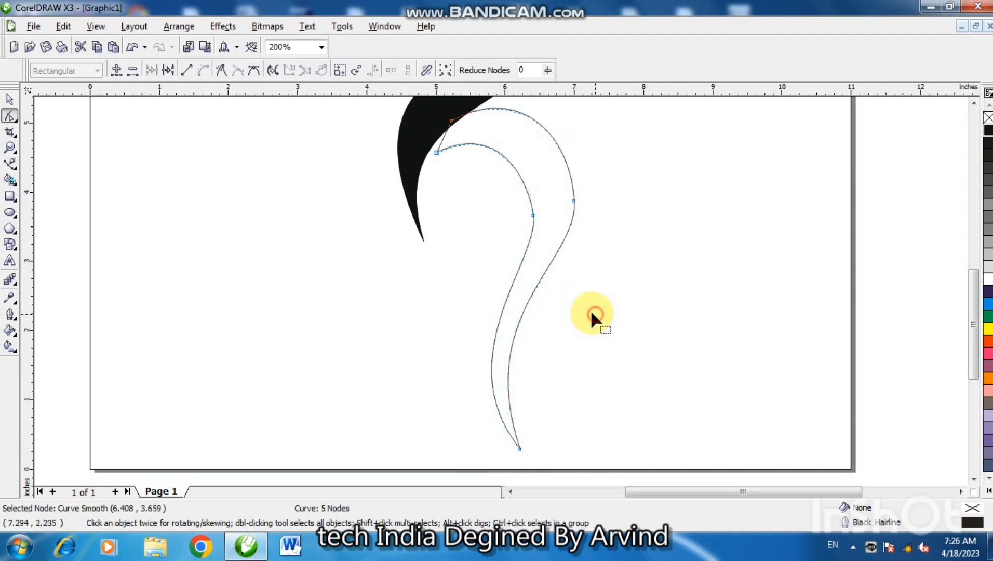
click(591, 309)
Step: Shorten the outer smooth node's upper handle, and change the inner node back to a cusp to round the inner arch
click(574, 200)
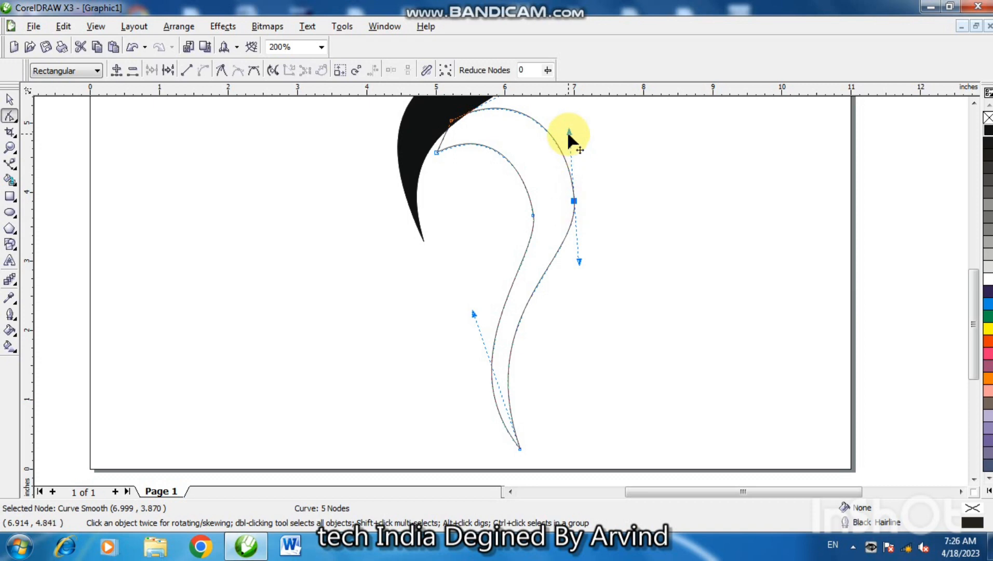
drag(569, 131, 569, 141)
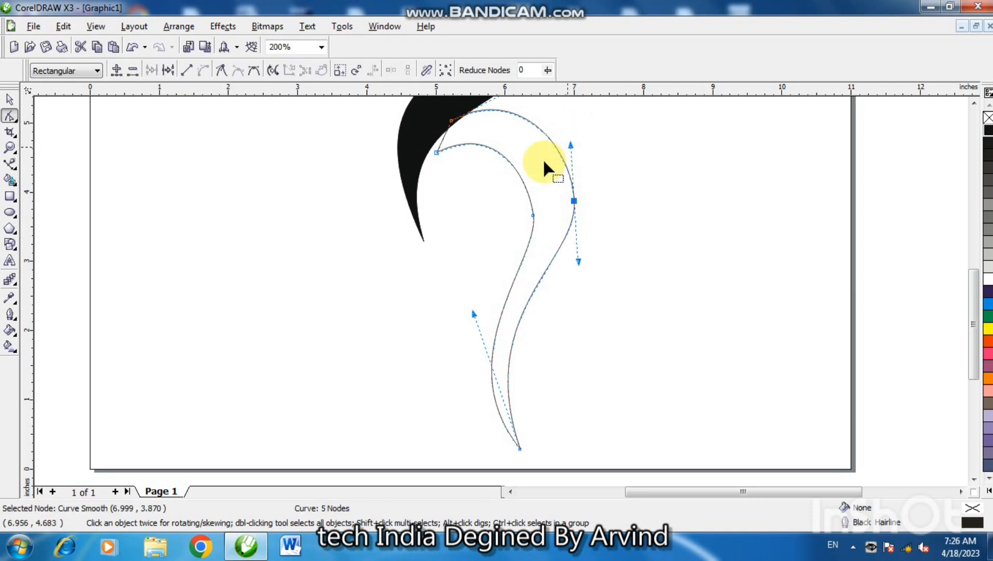
click(532, 215)
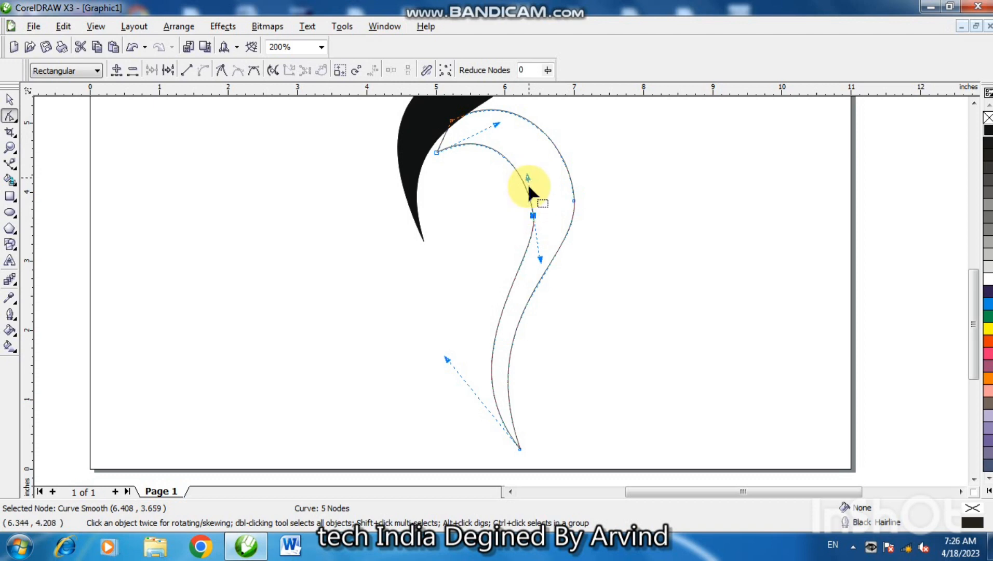
right_click(532, 213)
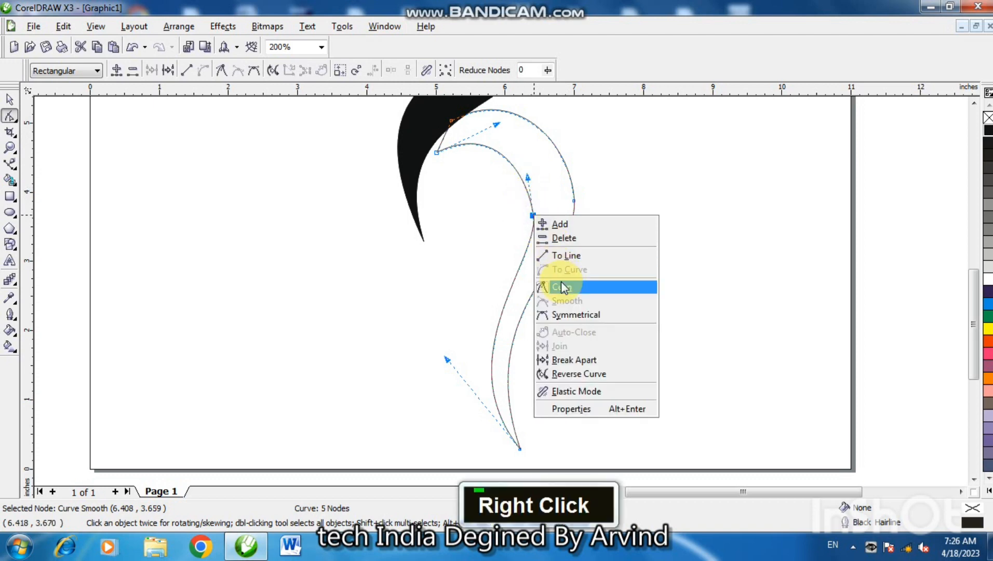
click(562, 282)
drag(527, 177, 534, 178)
click(577, 260)
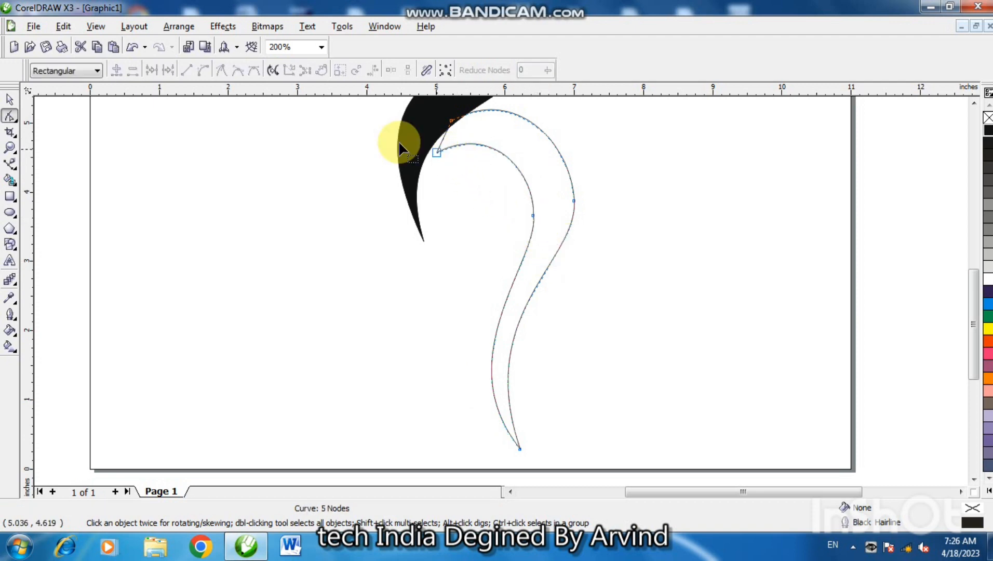
Step: Fill and outline the finished stem shape in black and nudge it 0.15 inches left to join the leaf
click(9, 99)
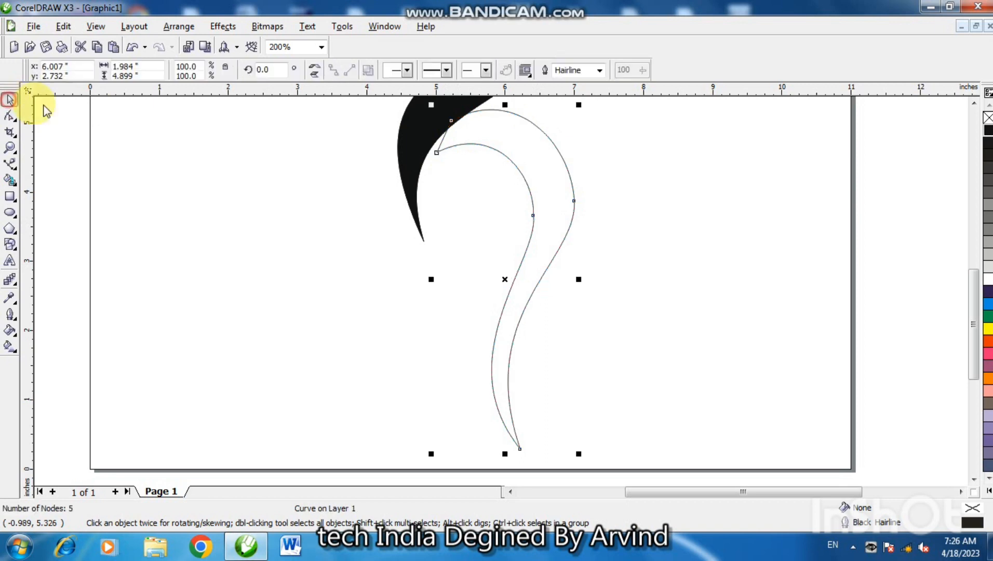
click(989, 130)
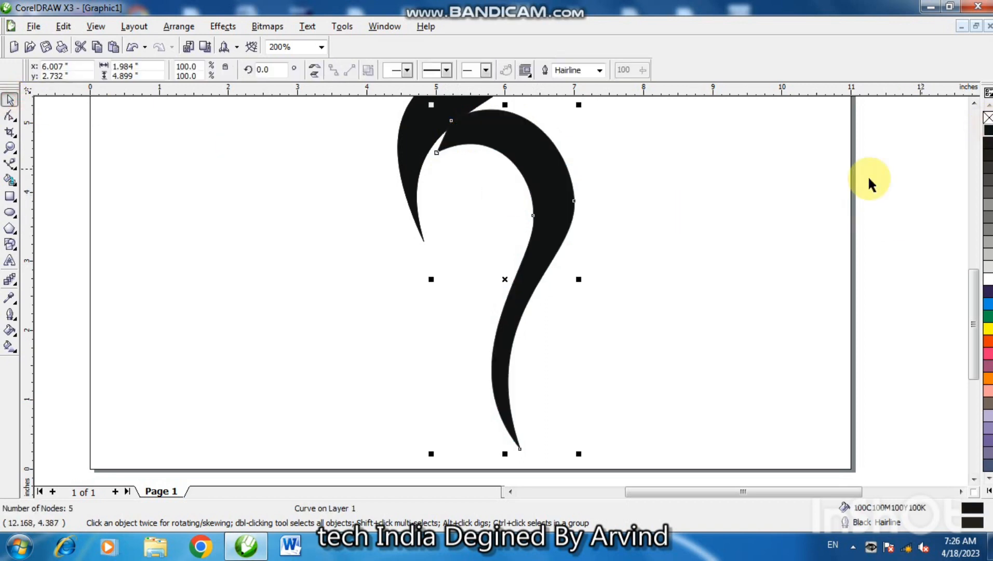
key(ctrl+Left)
key(ctrl+Left)
key(ctrl+Left)
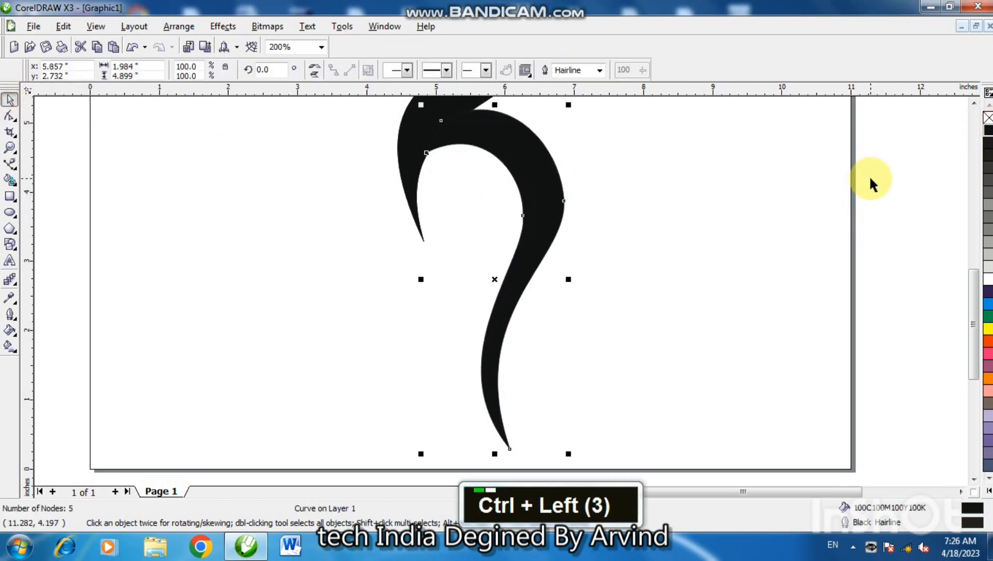
right_click(725, 240)
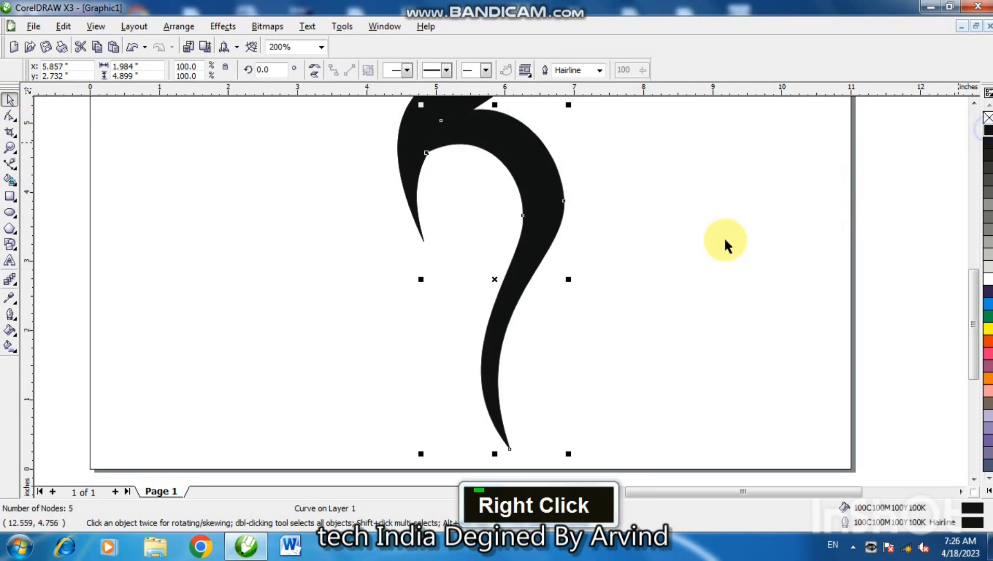
Step: Draw a closed three-node Bezier outline from the arch's inner edge down to a point beside the stem's lower end
key(F3)
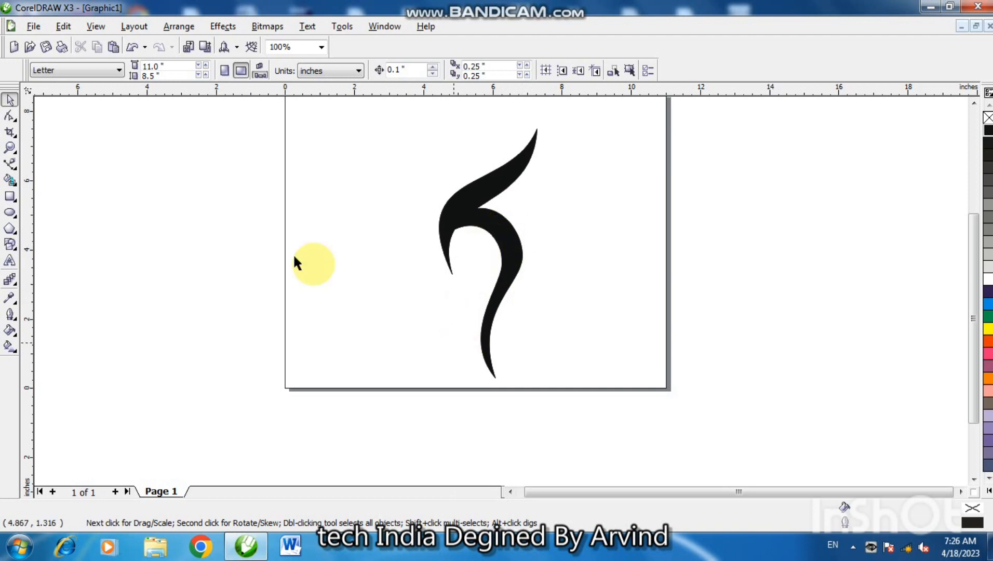
click(10, 165)
key(F2)
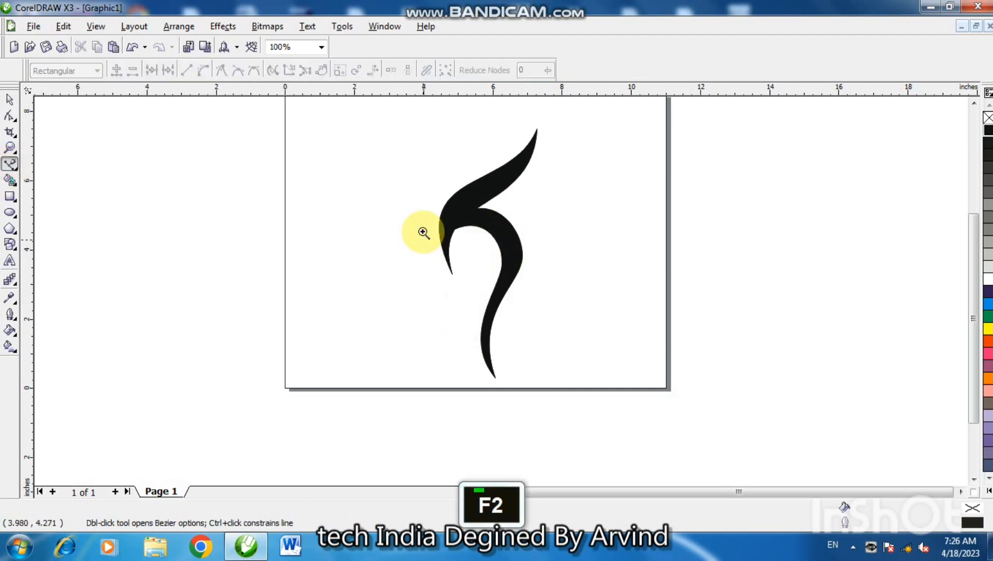
click(421, 224)
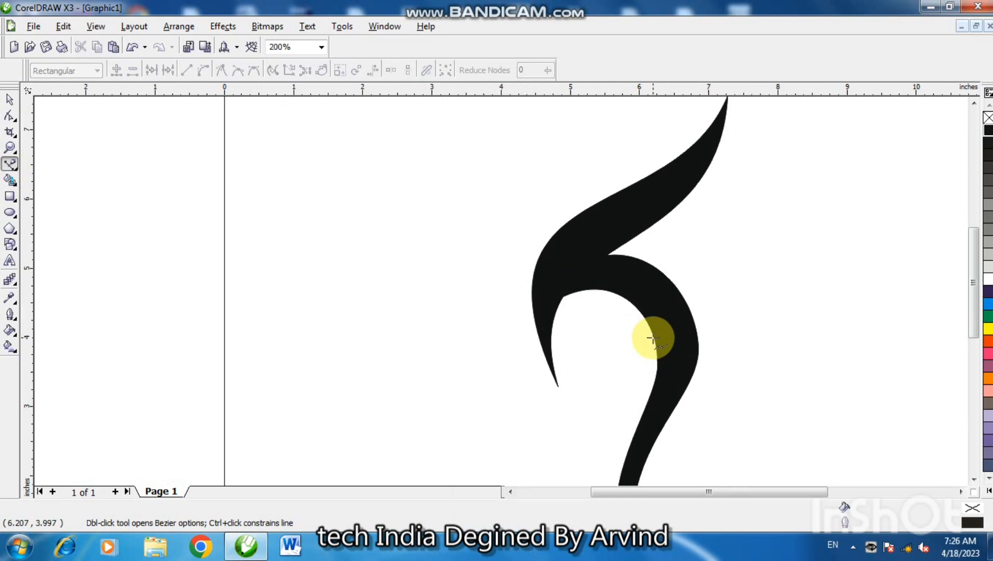
double_click(974, 480)
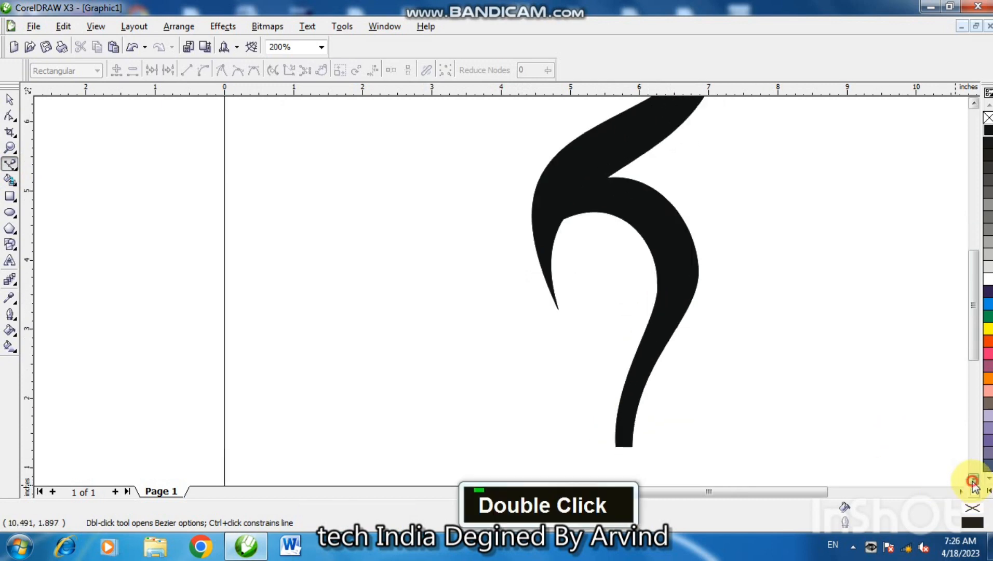
click(610, 443)
click(629, 185)
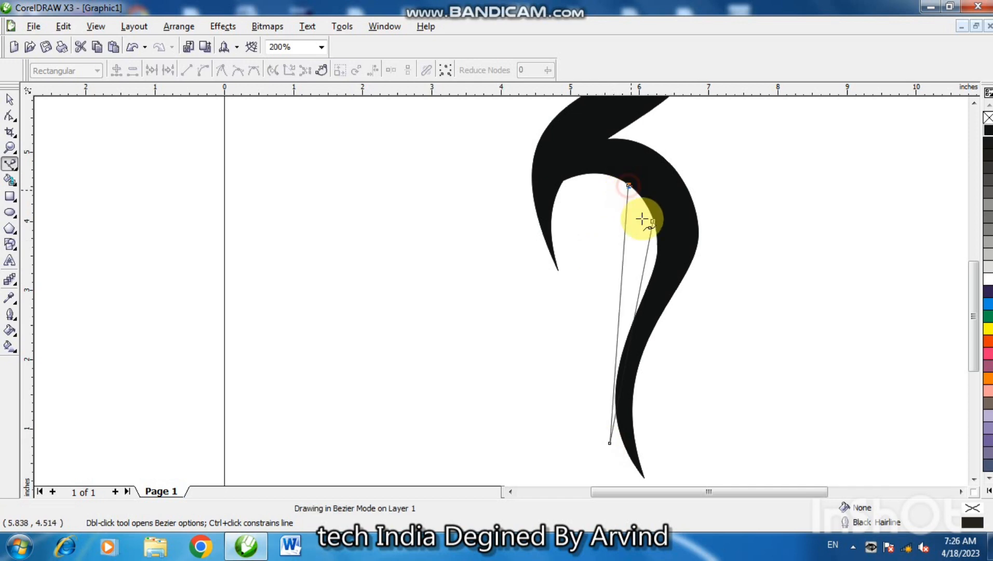
click(653, 222)
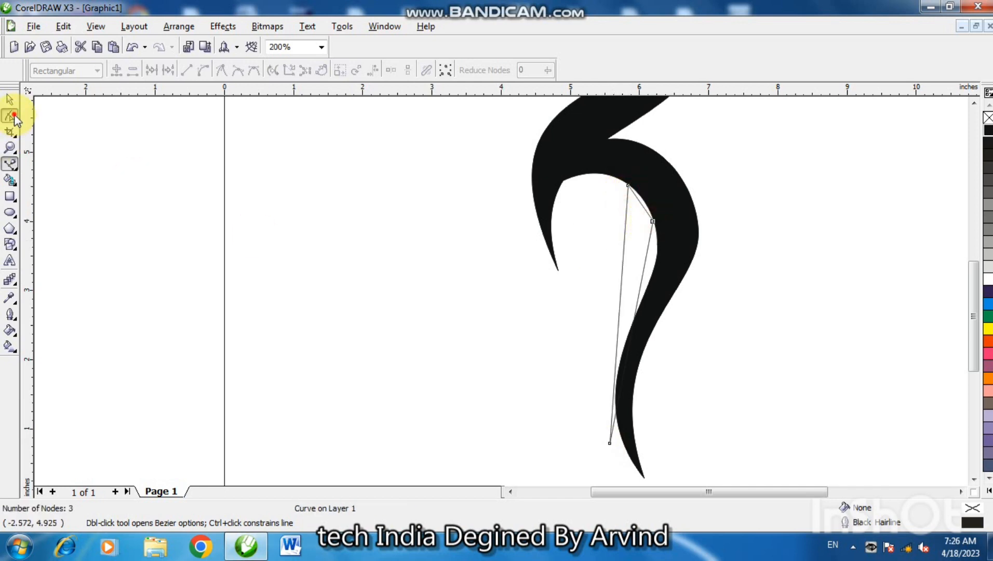
Step: Convert the new outline's long left edge to a curve and bow it outward to the left
click(14, 117)
right_click(616, 332)
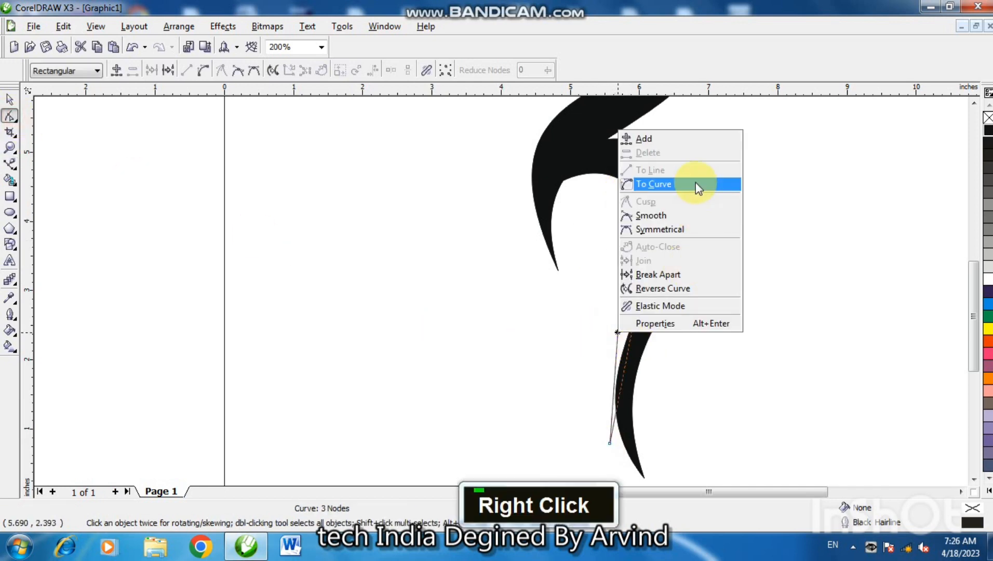
click(696, 184)
drag(617, 323, 569, 315)
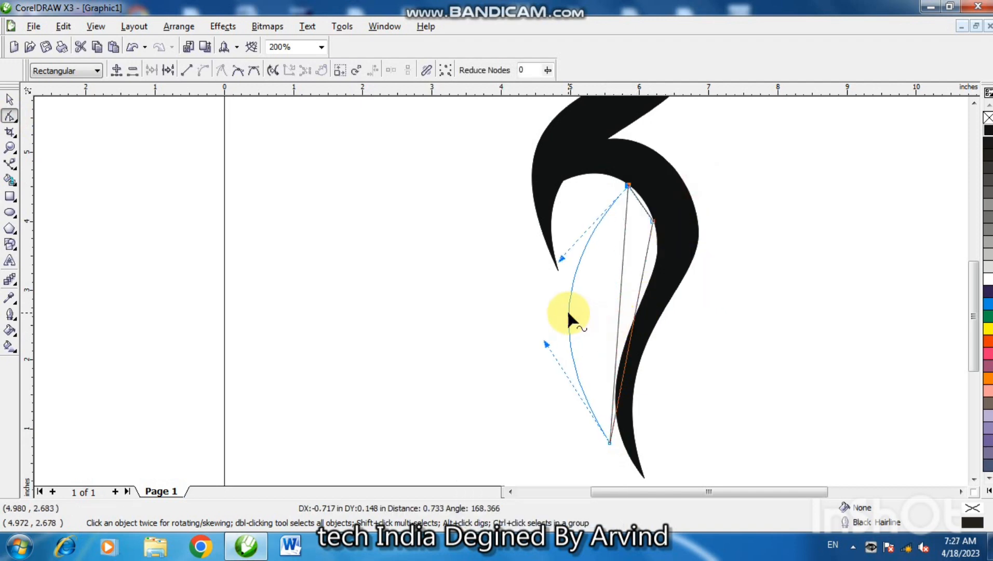
Step: Convert the outline's long right edge to a curve and shape it into an S that follows the stem's inner side
click(641, 283)
right_click(641, 284)
click(680, 337)
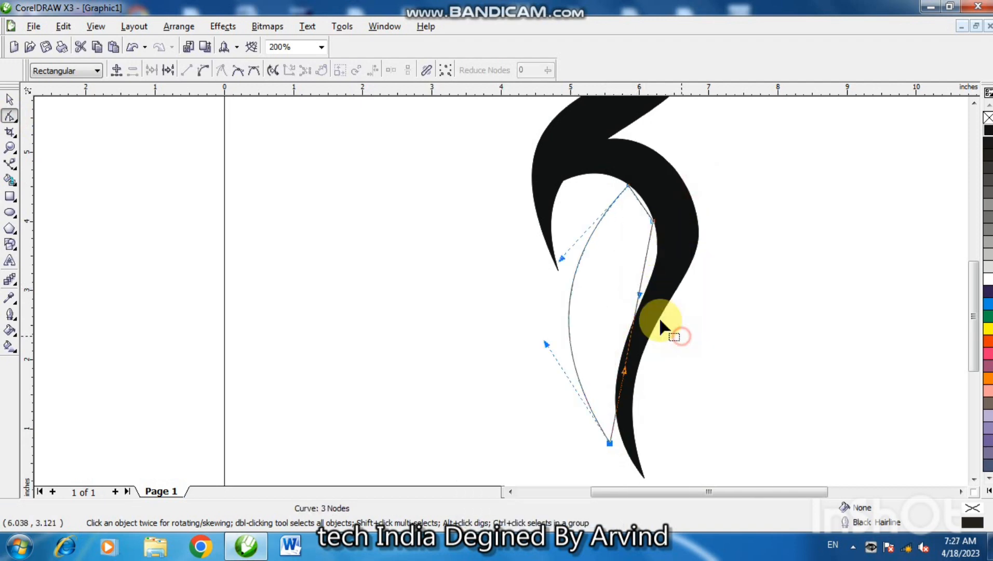
click(640, 294)
drag(641, 294, 650, 287)
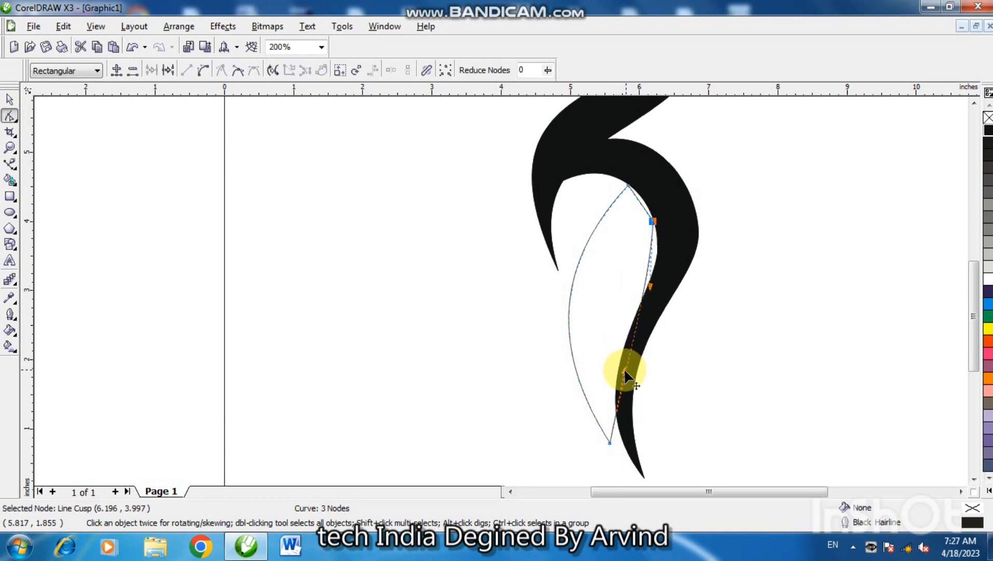
drag(624, 371, 583, 349)
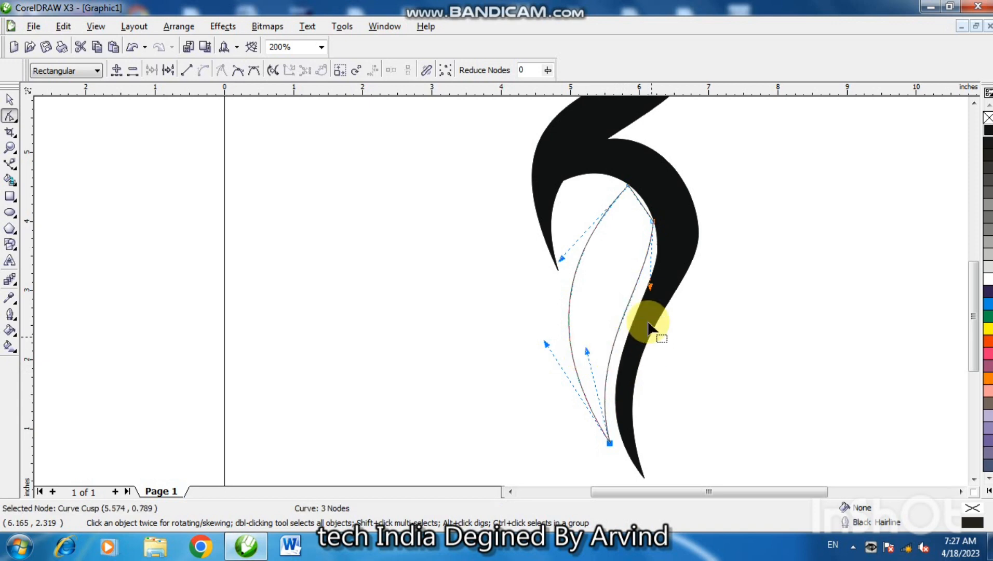
Step: Swing the left edge's upper handle to point straight down and shift the top node slightly right along the arch
right_click(580, 257)
click(521, 348)
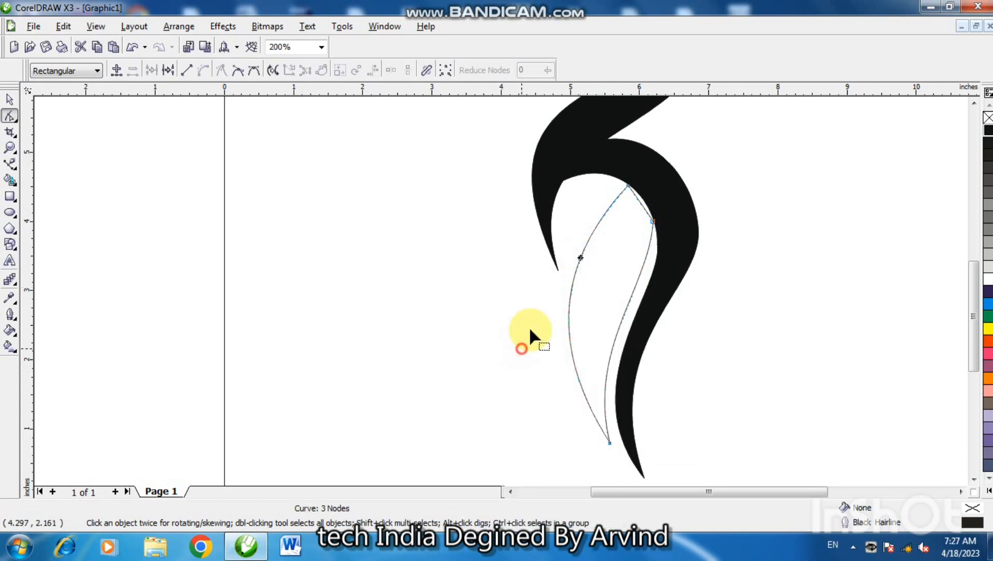
click(610, 442)
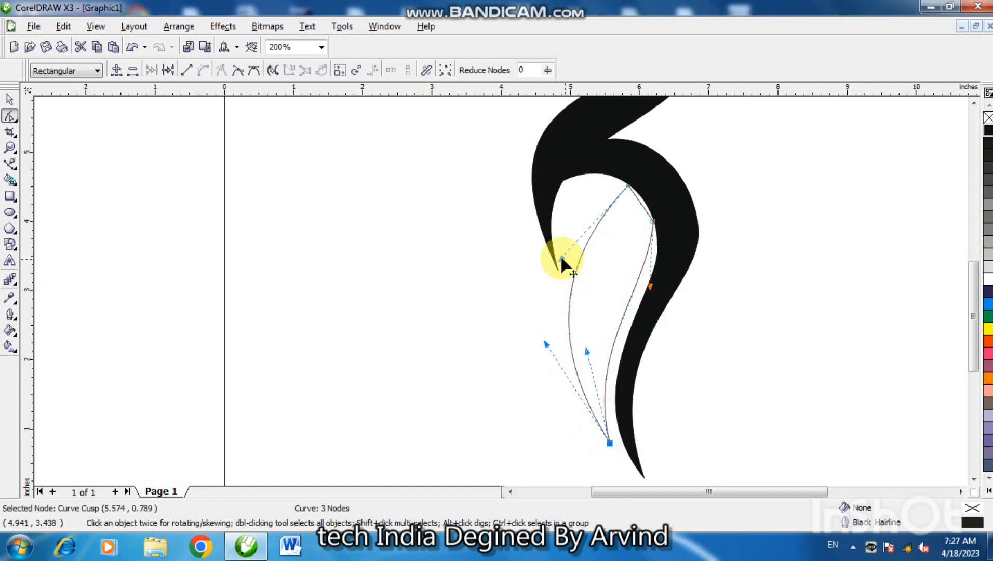
drag(561, 257, 629, 268)
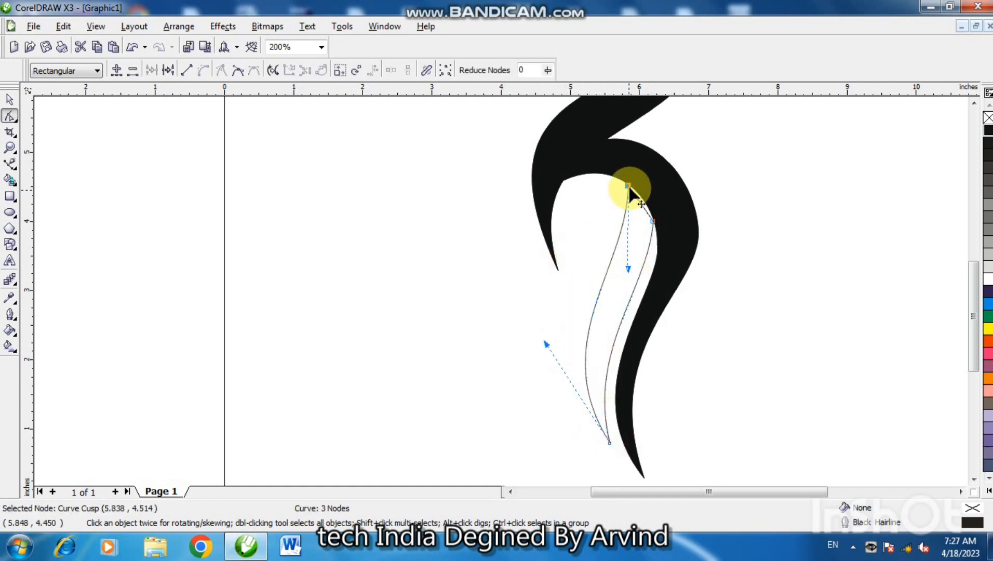
drag(629, 187, 635, 190)
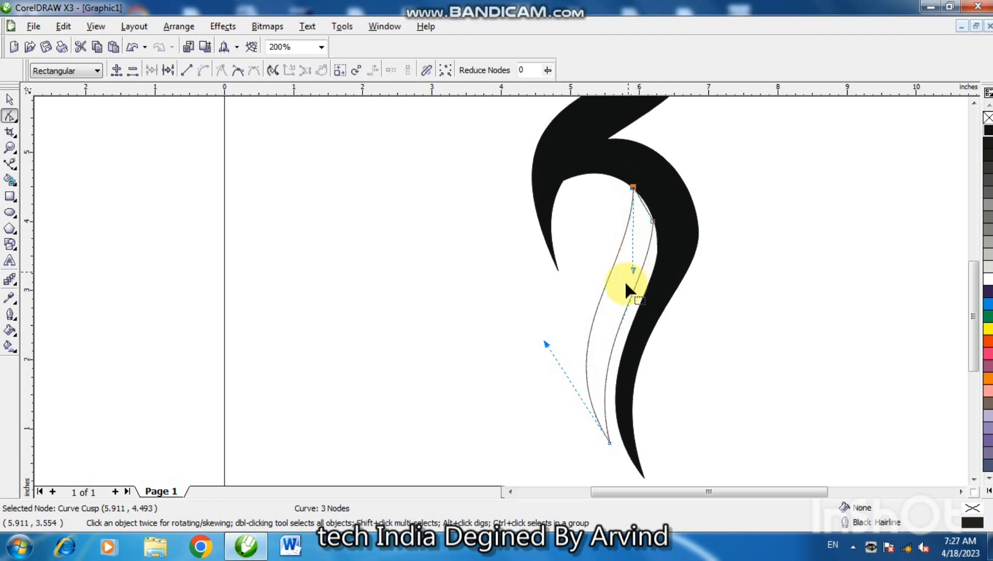
Step: Fine-tune both handles of the left edge so the strand becomes slimmer and tapers toward its lower tip
drag(633, 270, 644, 271)
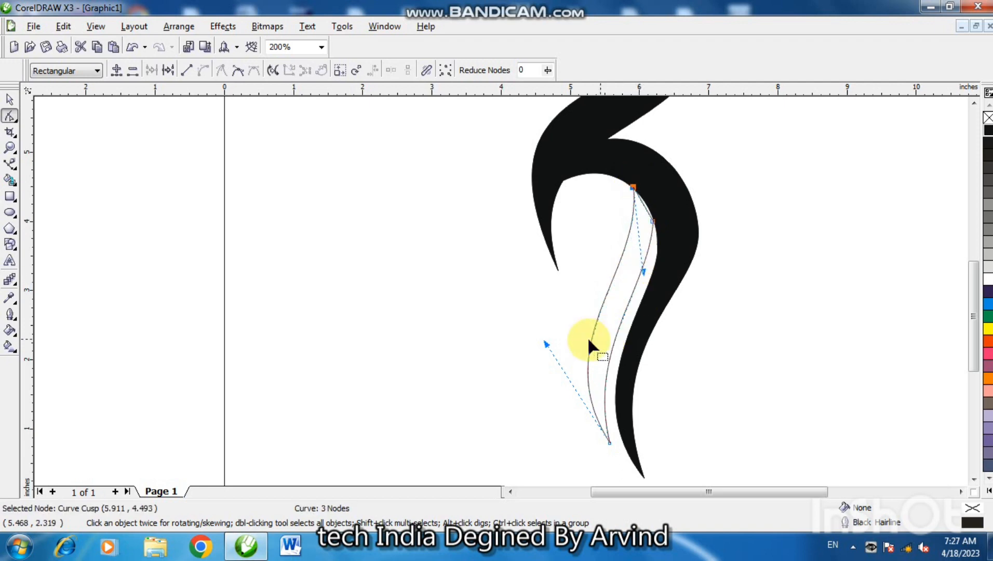
mouse_move(545, 344)
mouse_down()
mouse_move(561, 357)
mouse_move(561, 347)
mouse_up()
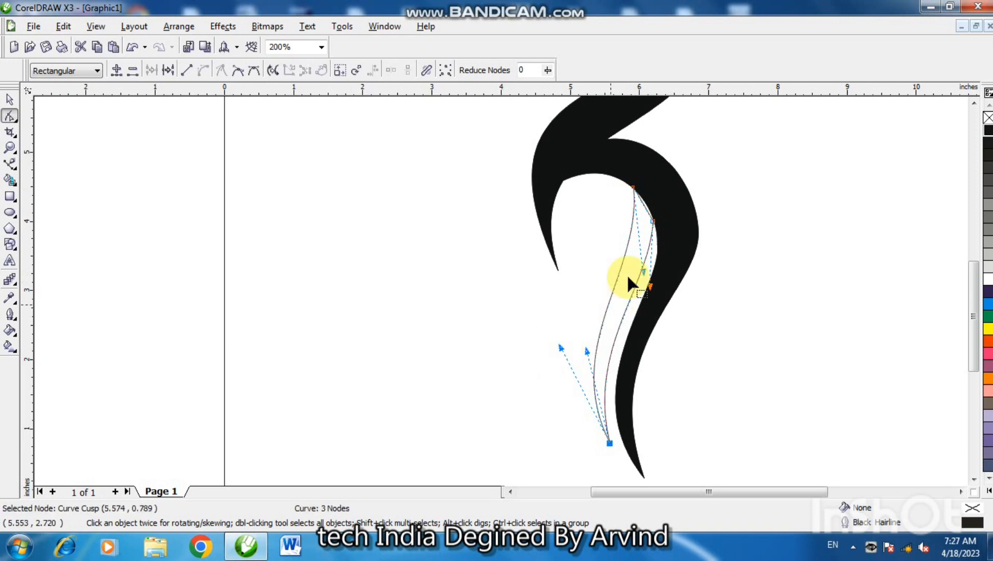
drag(645, 273, 639, 272)
click(473, 311)
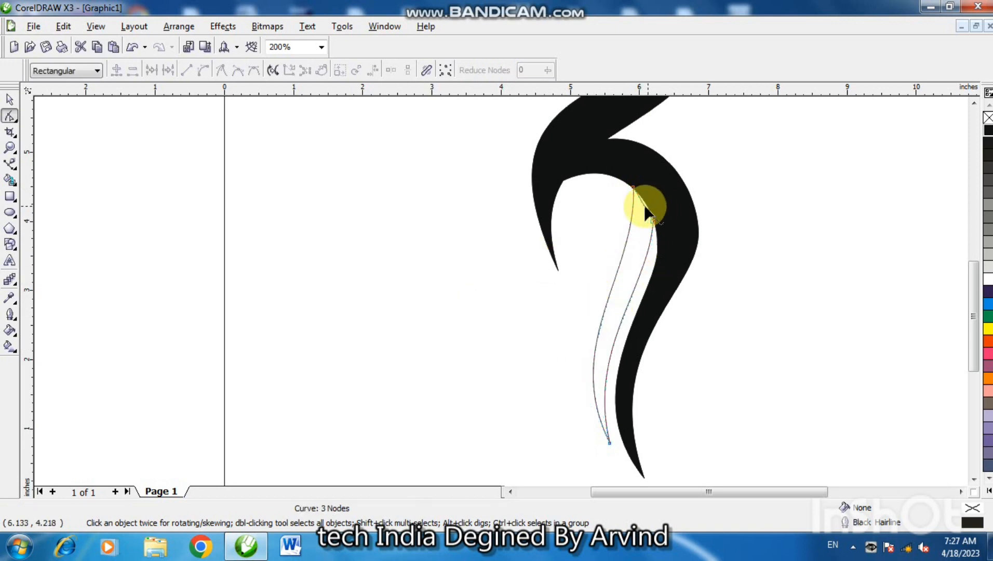
Step: Convert the short top edge to a curve and bulge it into the black arch
right_click(644, 206)
click(682, 266)
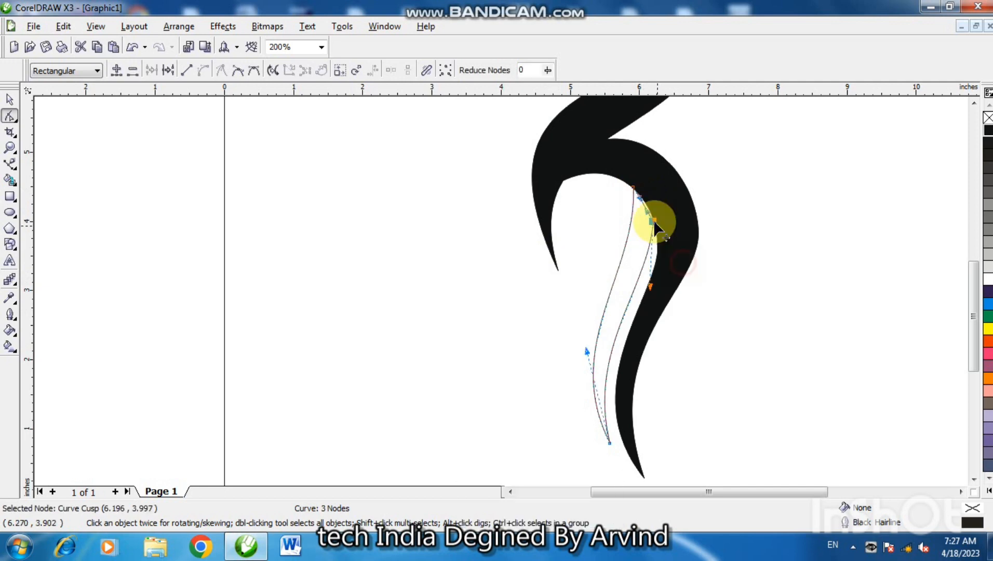
drag(645, 206, 648, 198)
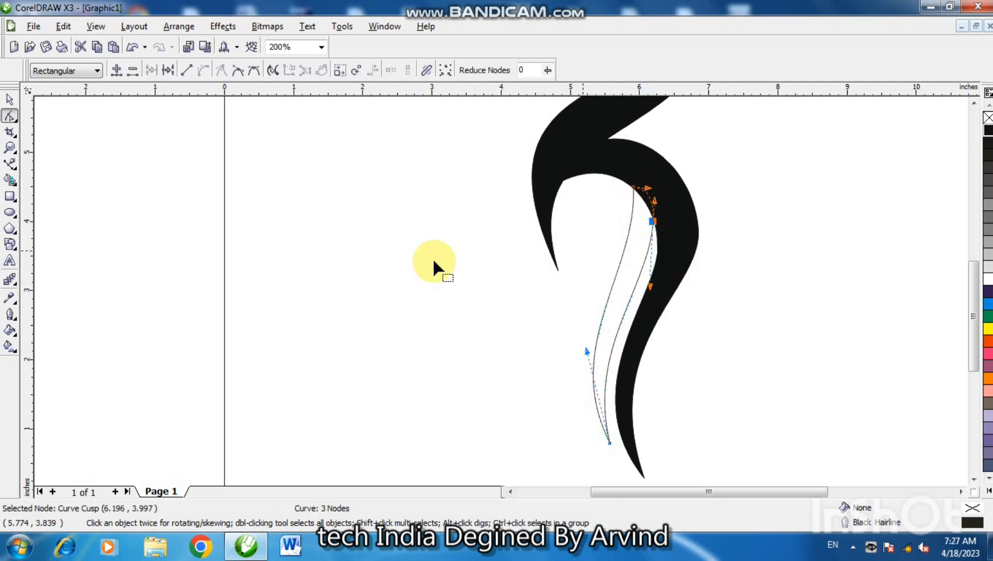
Step: Fill the strand black without an outline and move it about 0.04 inches left and up into the arch
click(9, 99)
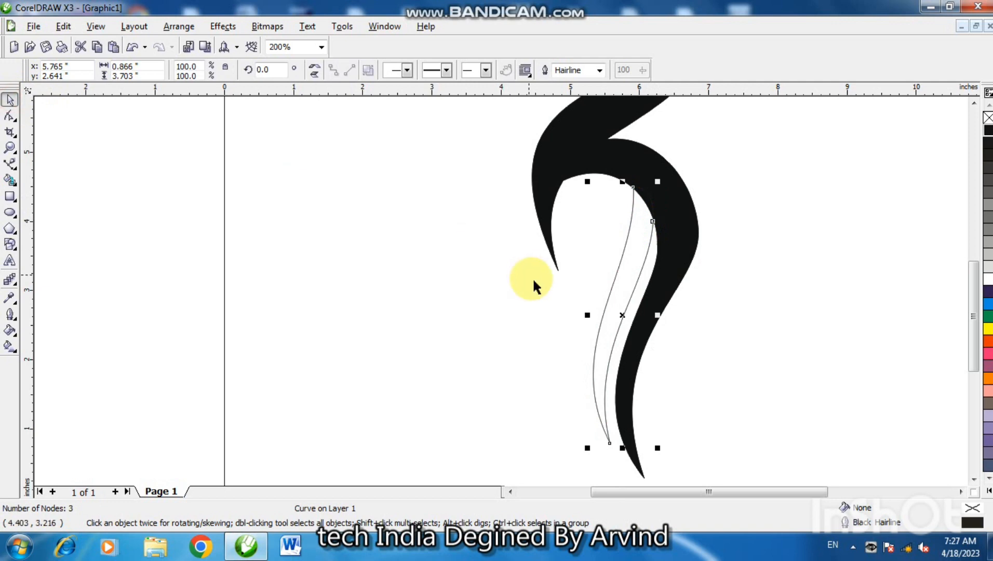
click(987, 136)
right_click(988, 119)
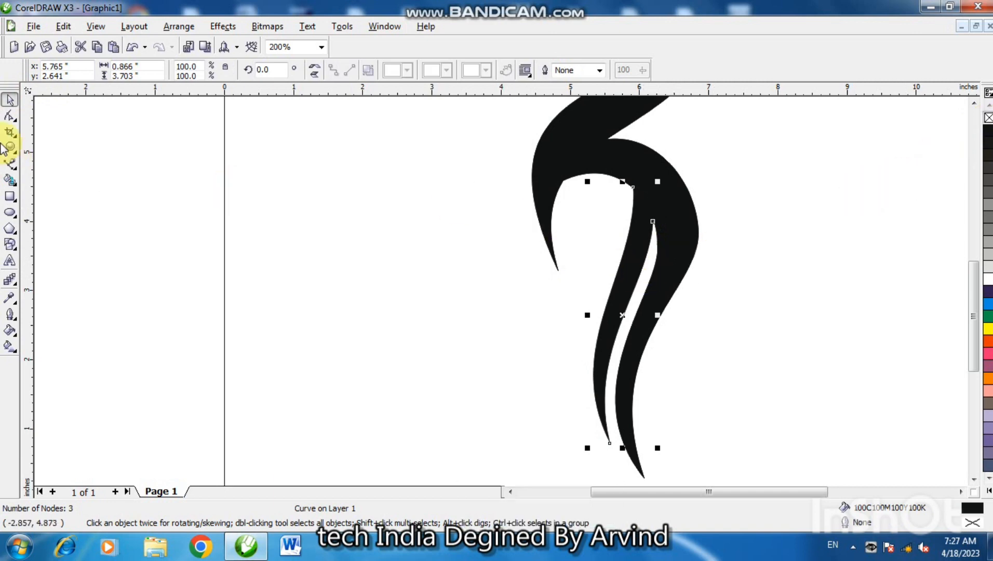
click(630, 273)
drag(629, 273, 627, 270)
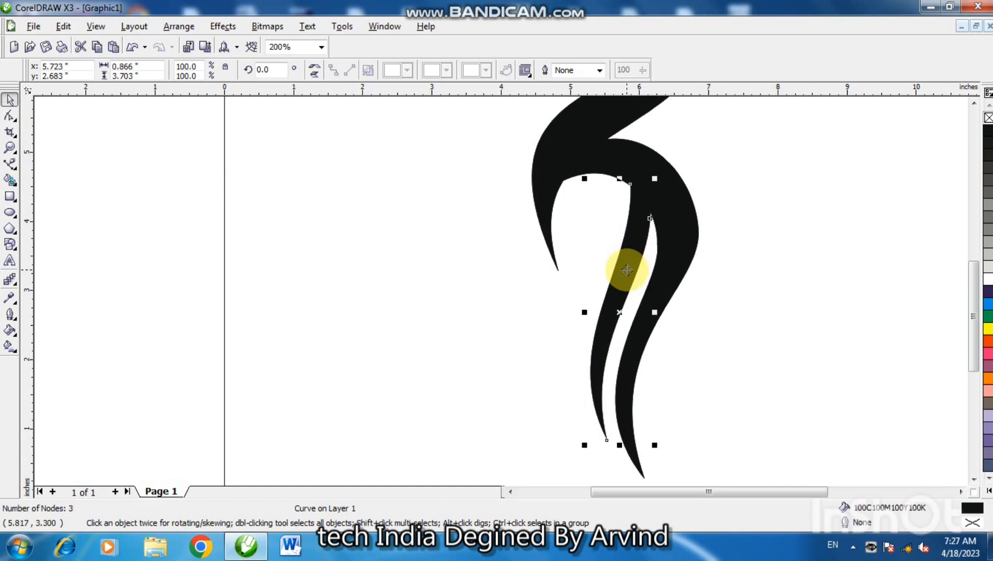
Step: Draw a closed four-node Bezier band diagonally from the leaf's inner edge to the stem, raising its lower stem-side node to even the width
click(10, 164)
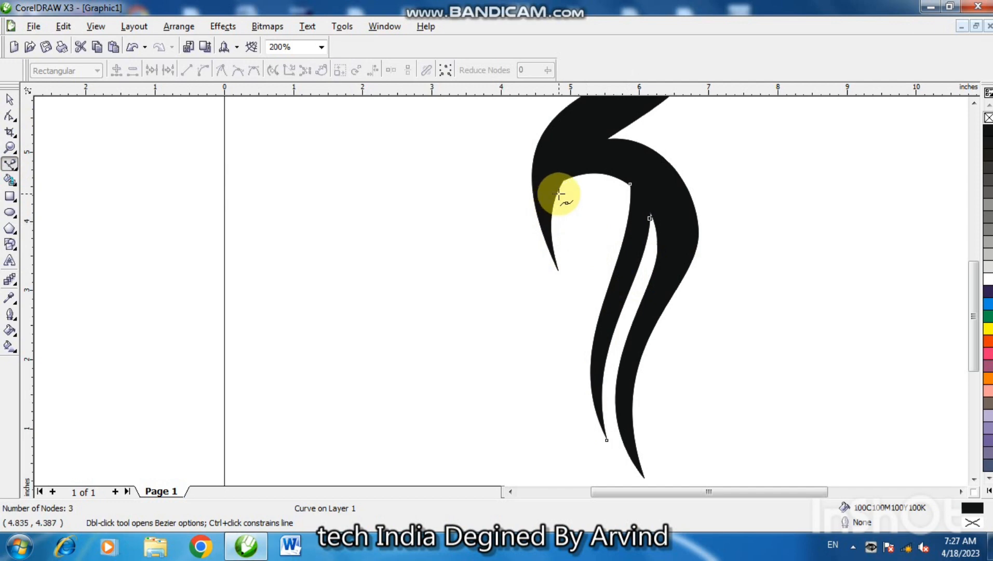
click(556, 195)
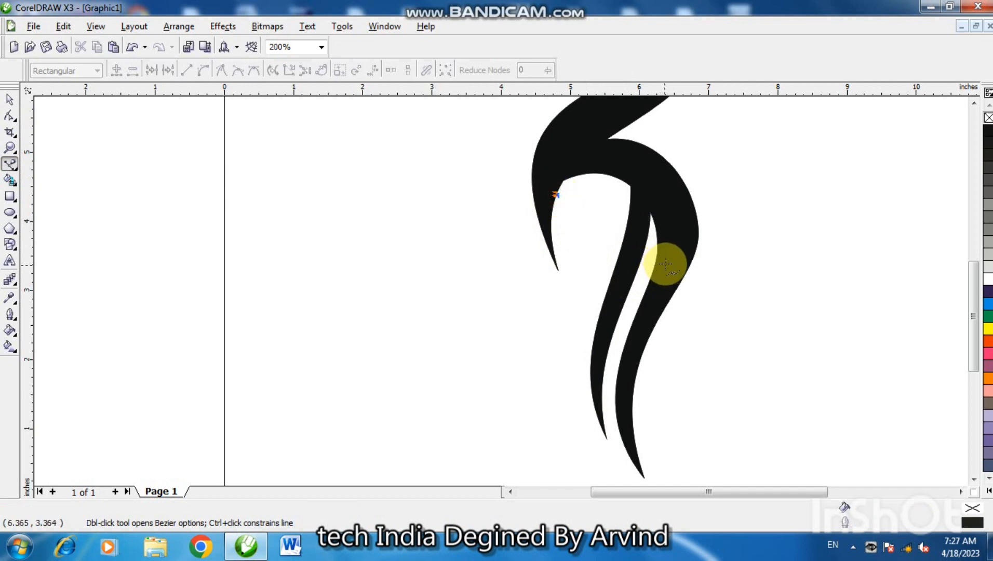
click(666, 263)
click(655, 291)
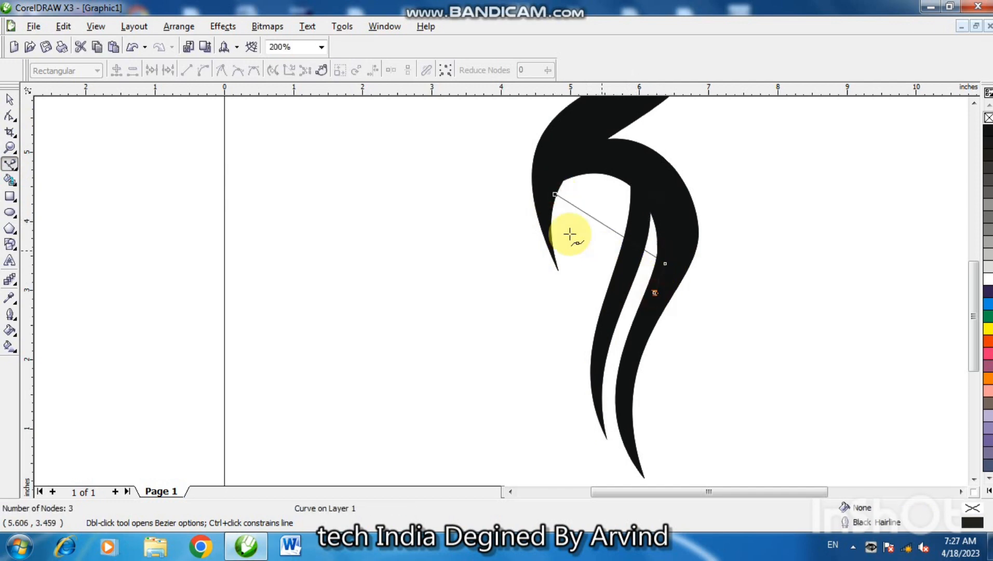
click(546, 213)
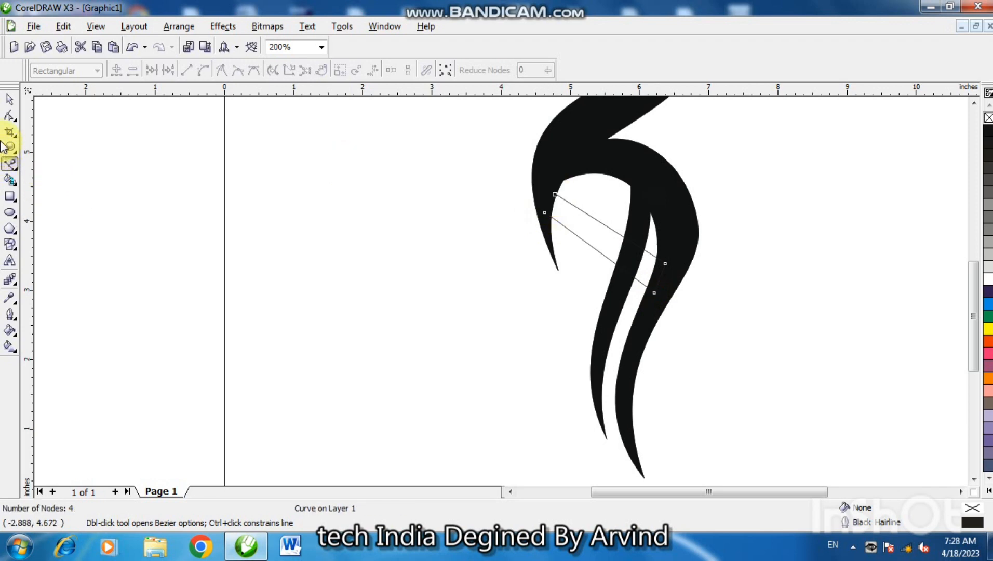
click(10, 116)
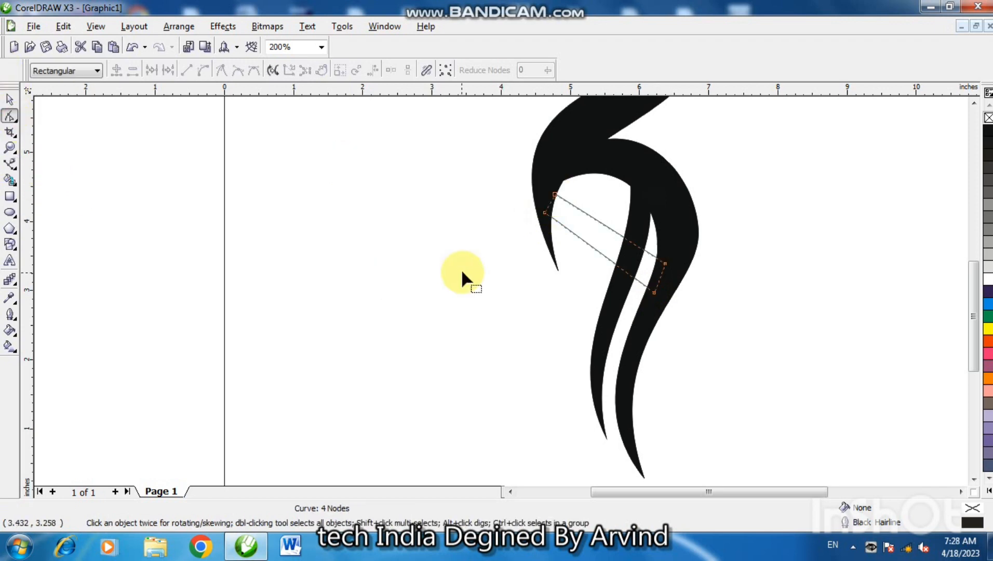
drag(656, 296, 660, 286)
Step: Fill the diagonal band black and give it a white outline
click(9, 98)
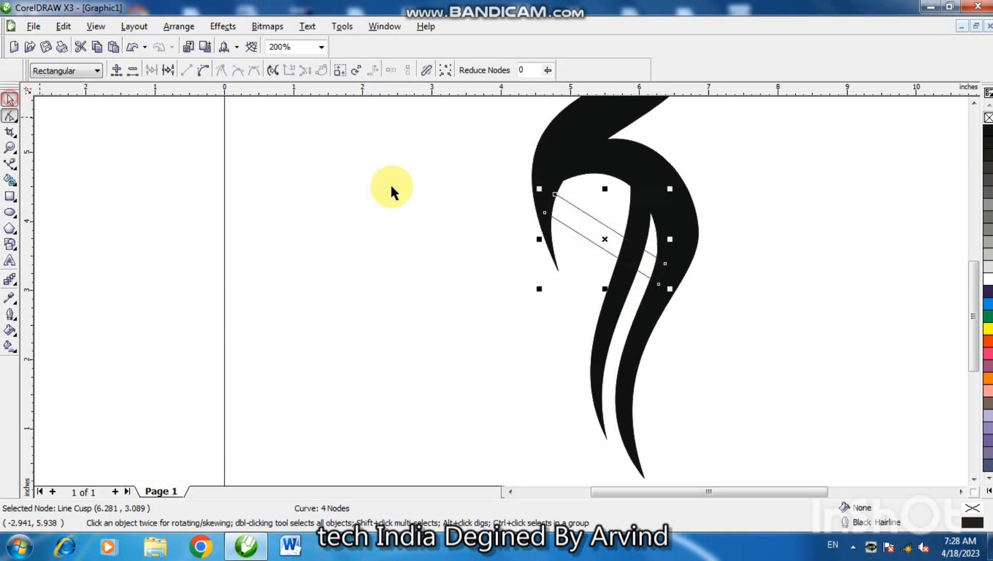
click(988, 133)
right_click(988, 133)
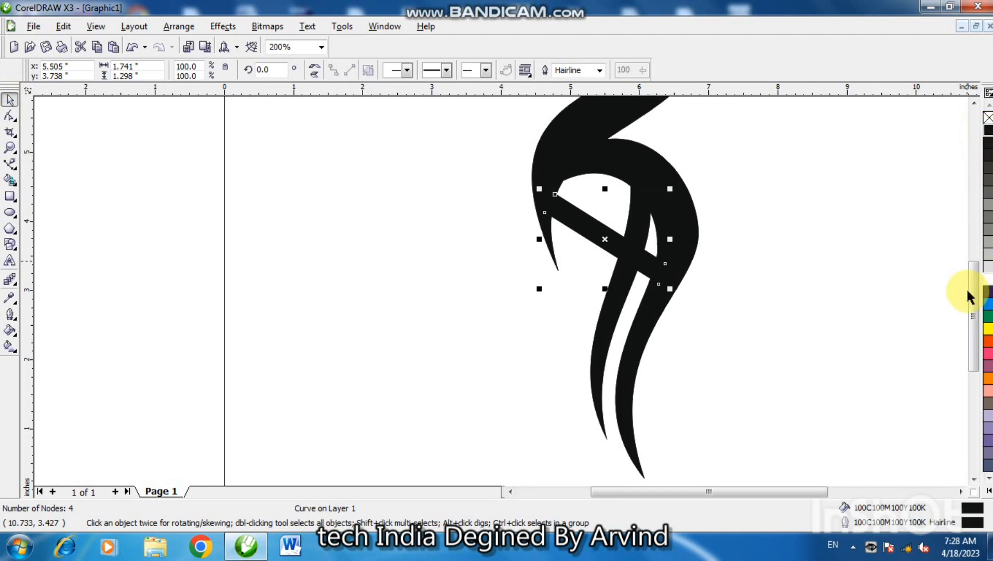
right_click(989, 283)
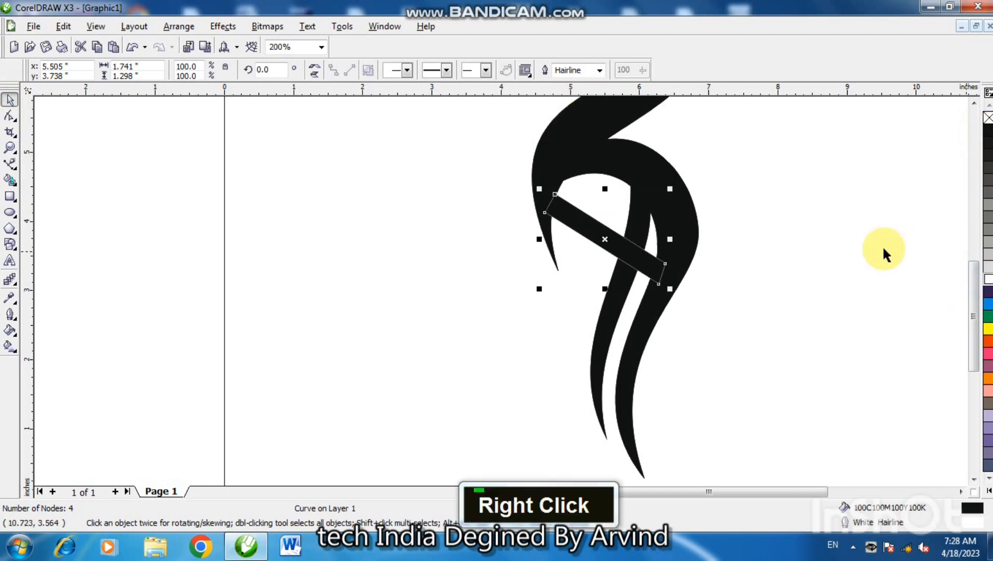
Step: Set the diagonal band's white outline width to 4.0 pt
click(601, 70)
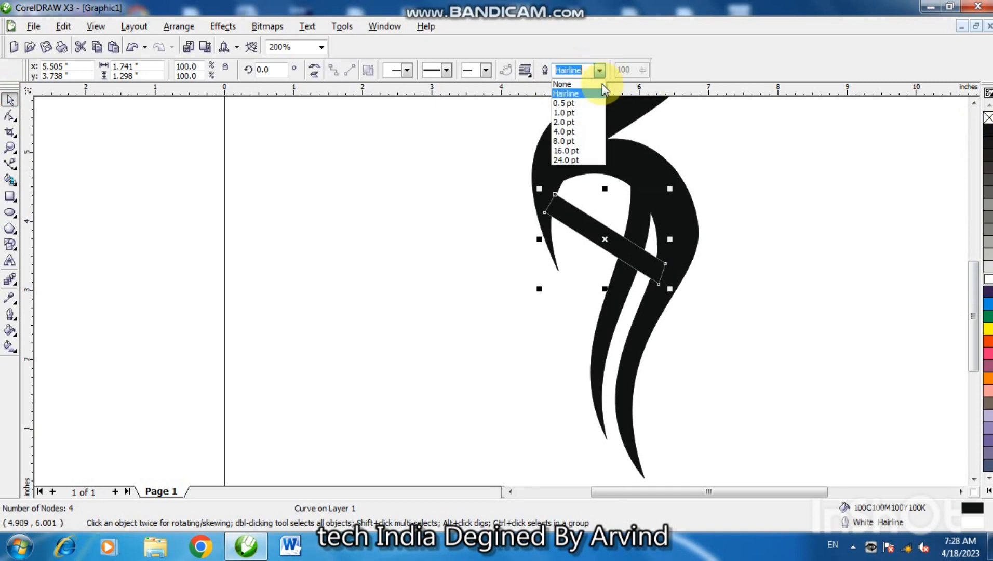
click(576, 150)
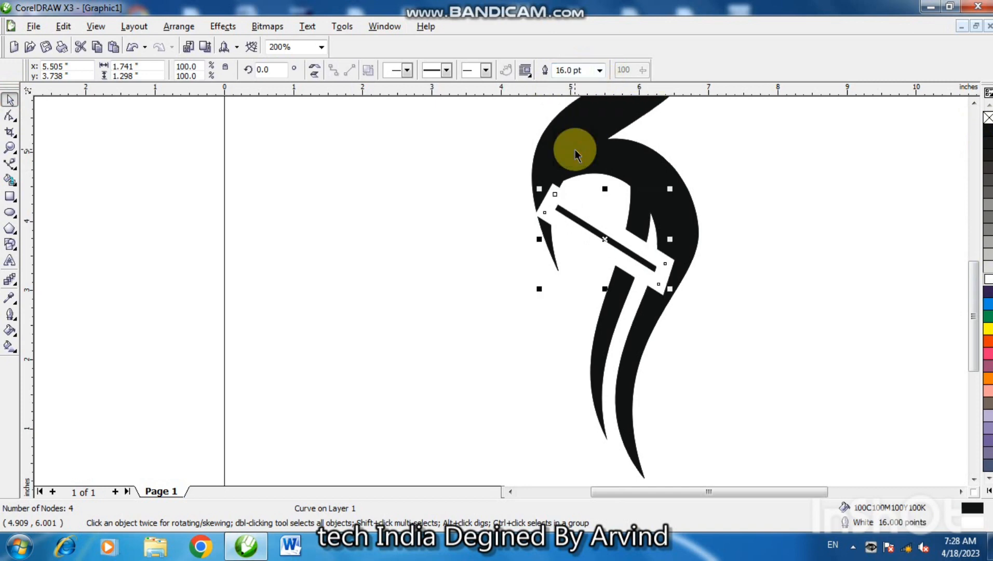
click(599, 71)
click(585, 137)
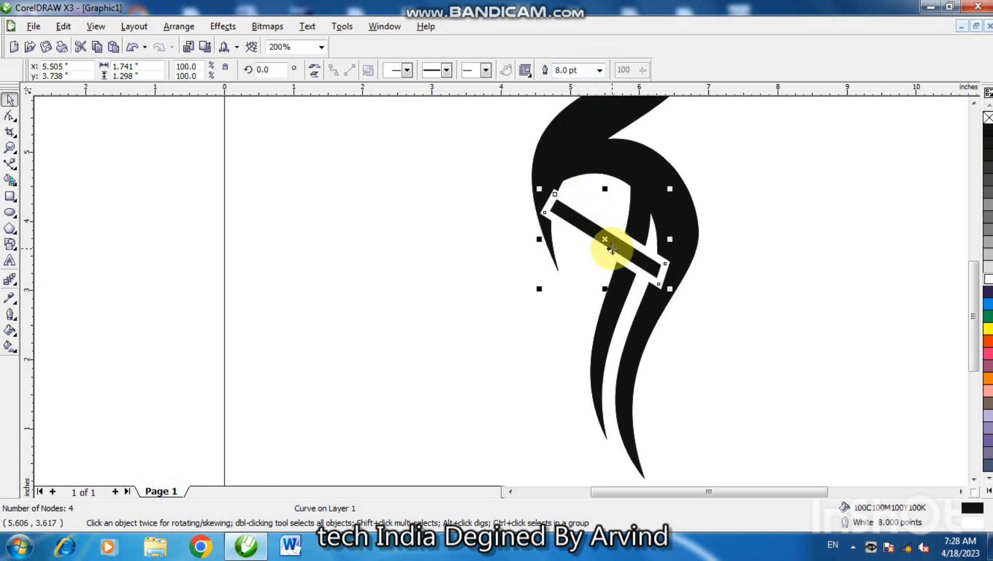
click(599, 70)
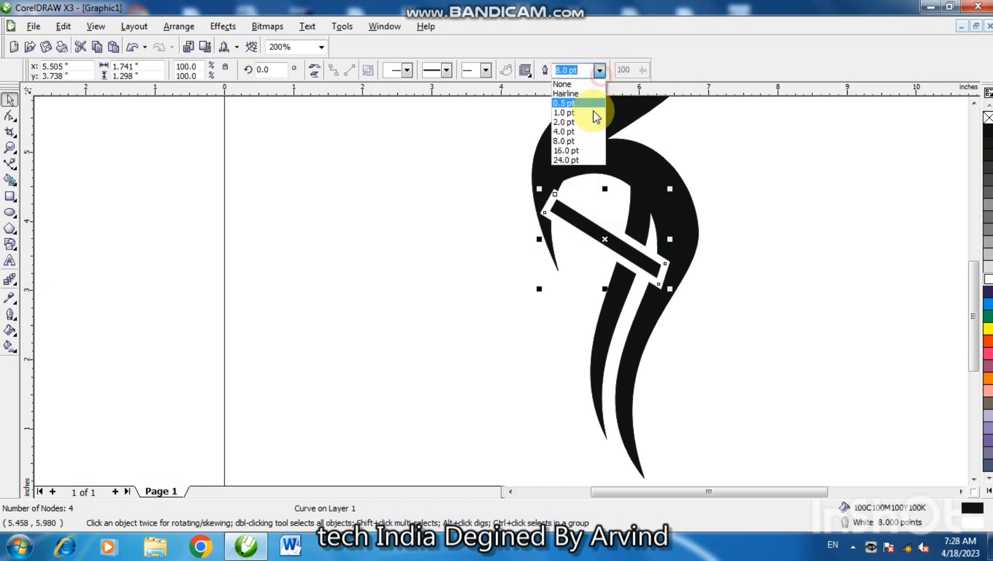
click(591, 132)
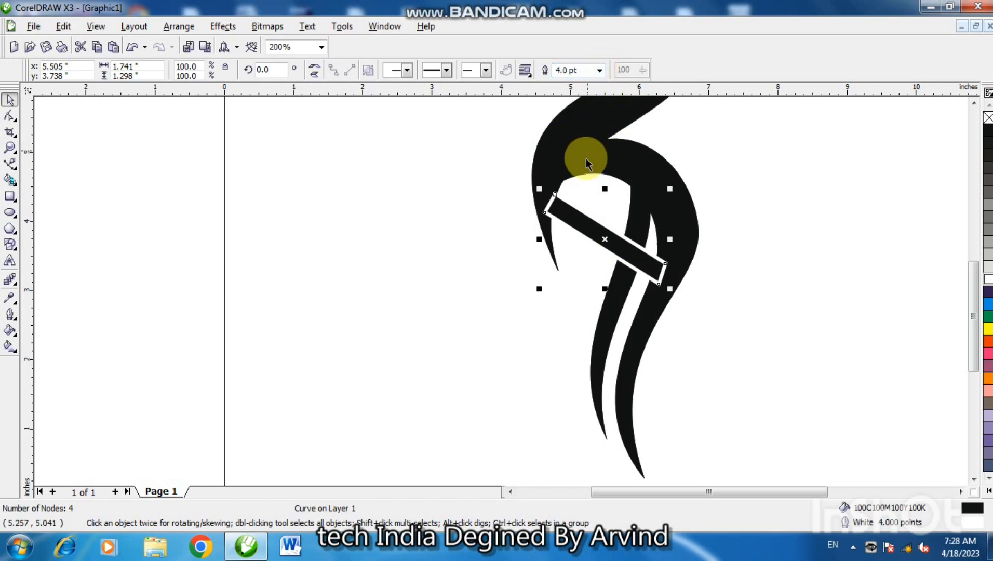
Step: Bring the upper leaf and the stem to the front so they cover the diagonal band's ends
click(550, 179)
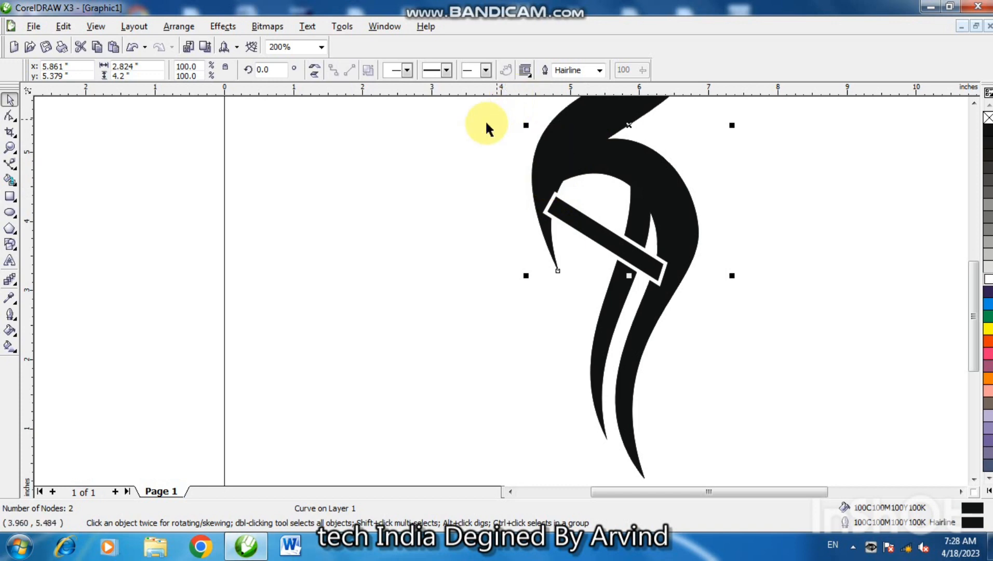
key(shift+Page_Up)
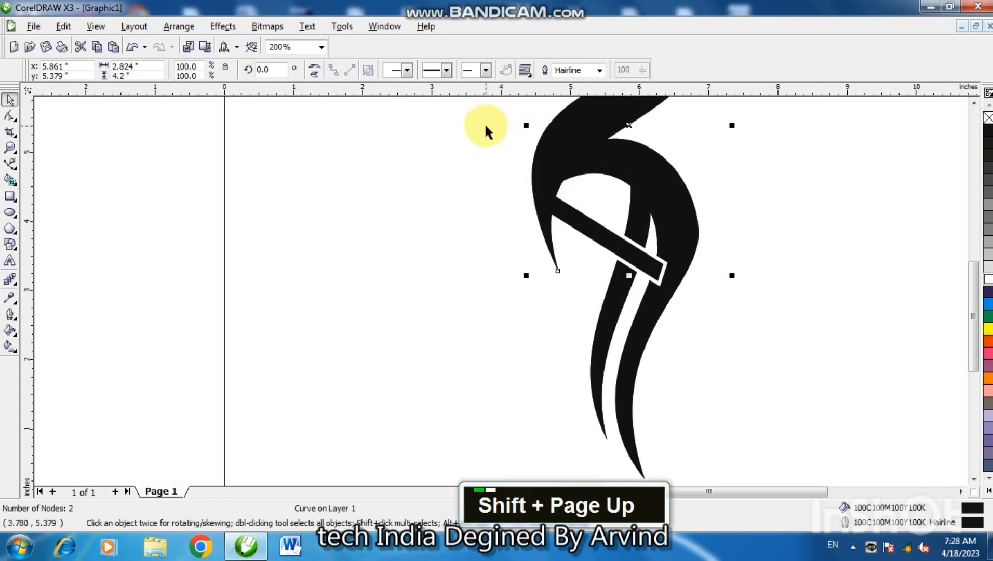
click(788, 245)
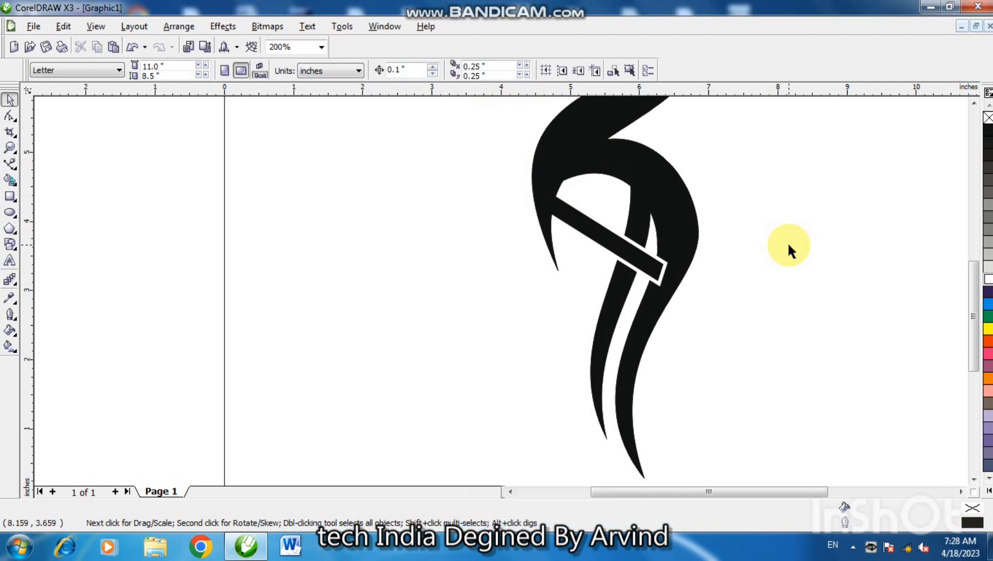
click(677, 277)
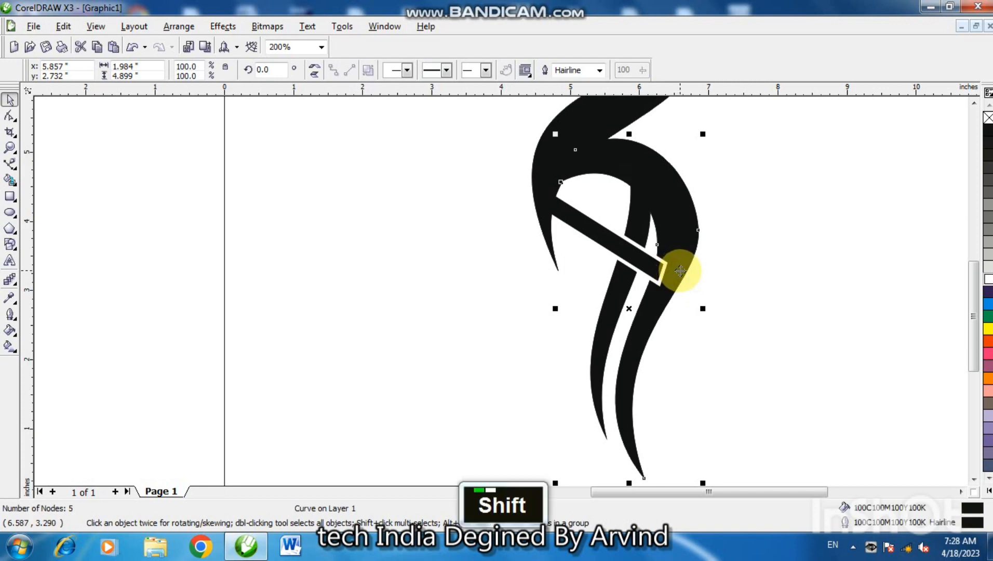
key(shift+Page_Up)
click(749, 294)
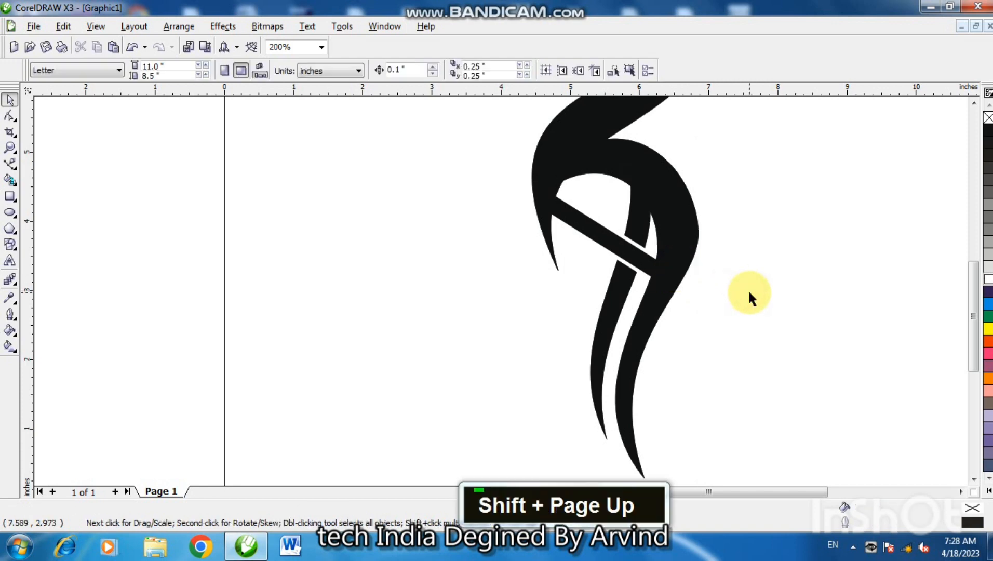
Step: Raise the diagonal band's two upper corner nodes by 0.1 inch each to thicken the band
click(615, 248)
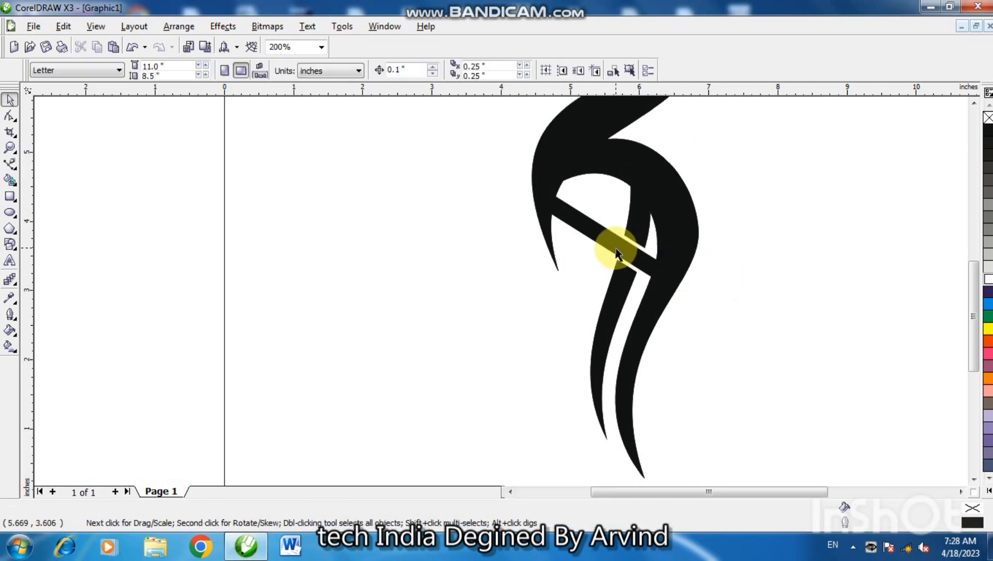
click(13, 124)
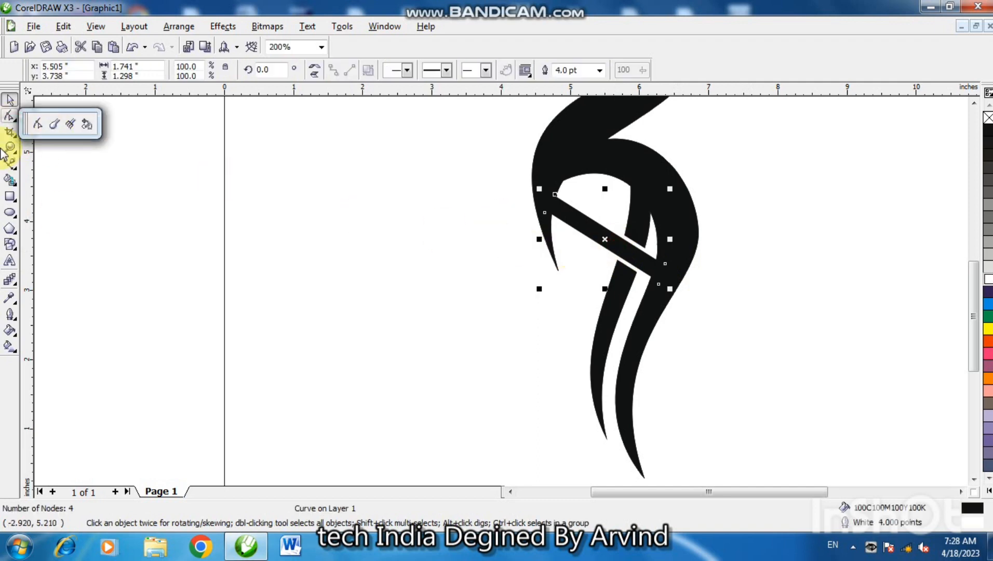
click(13, 124)
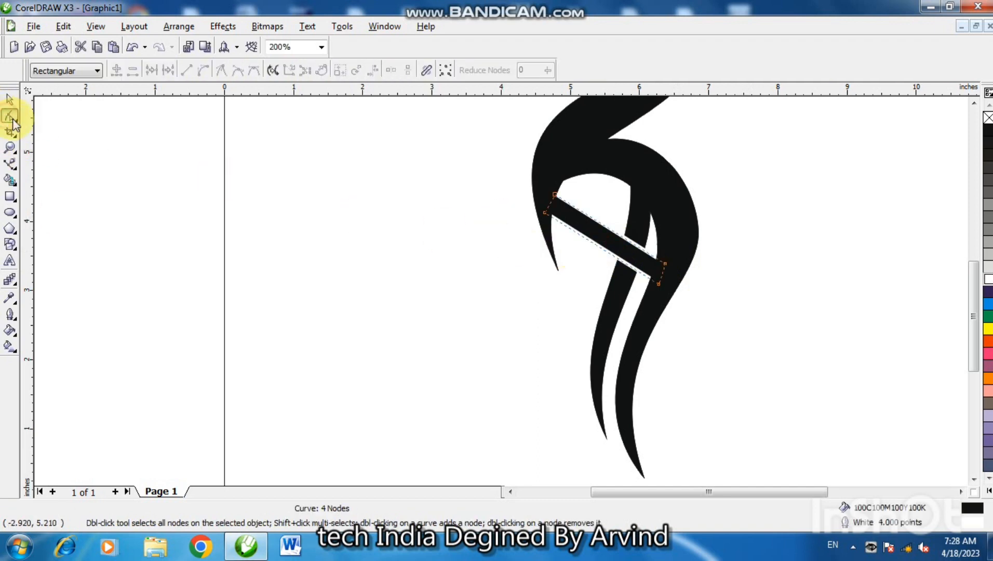
click(666, 264)
key(Up)
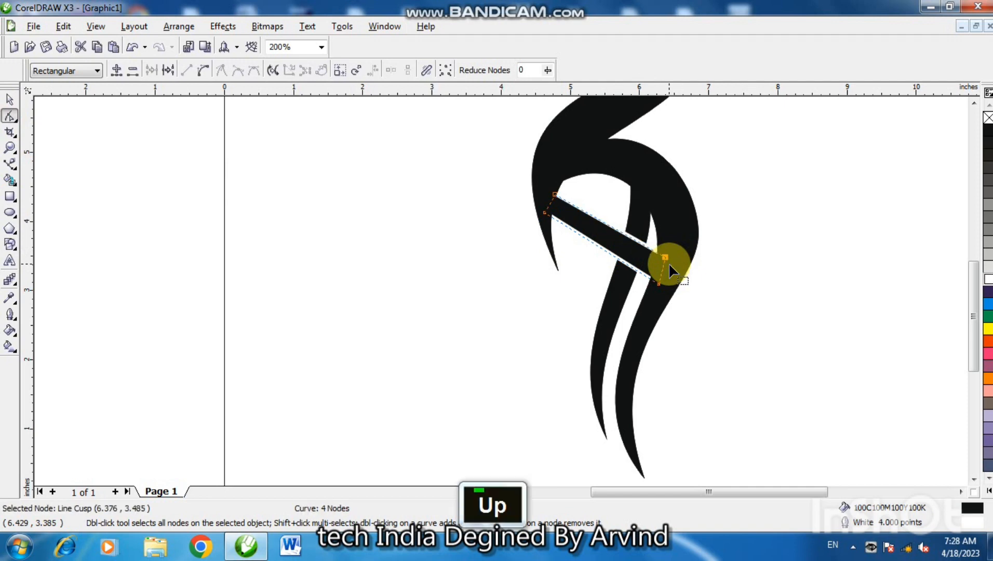
click(555, 196)
key(Up)
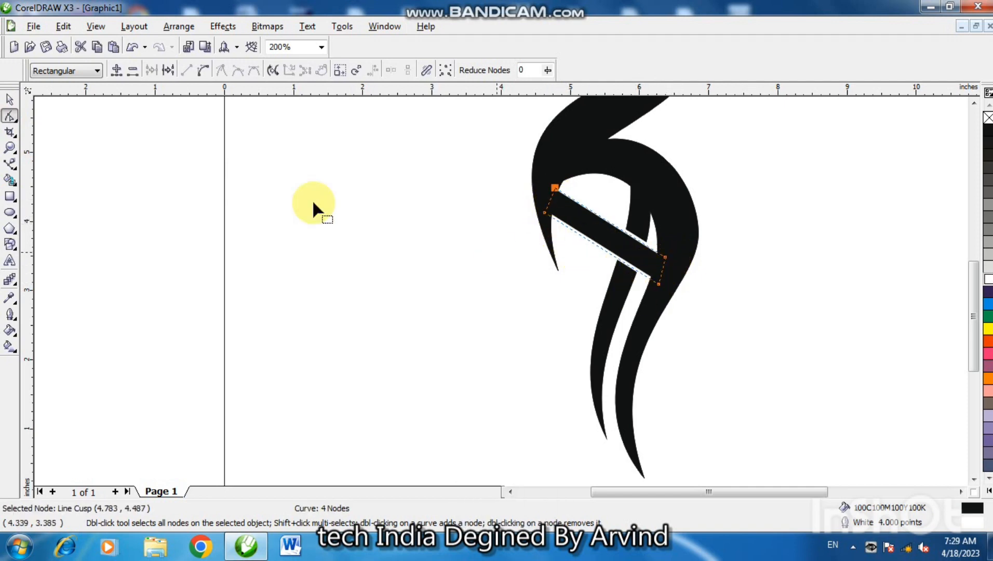
click(7, 97)
click(108, 178)
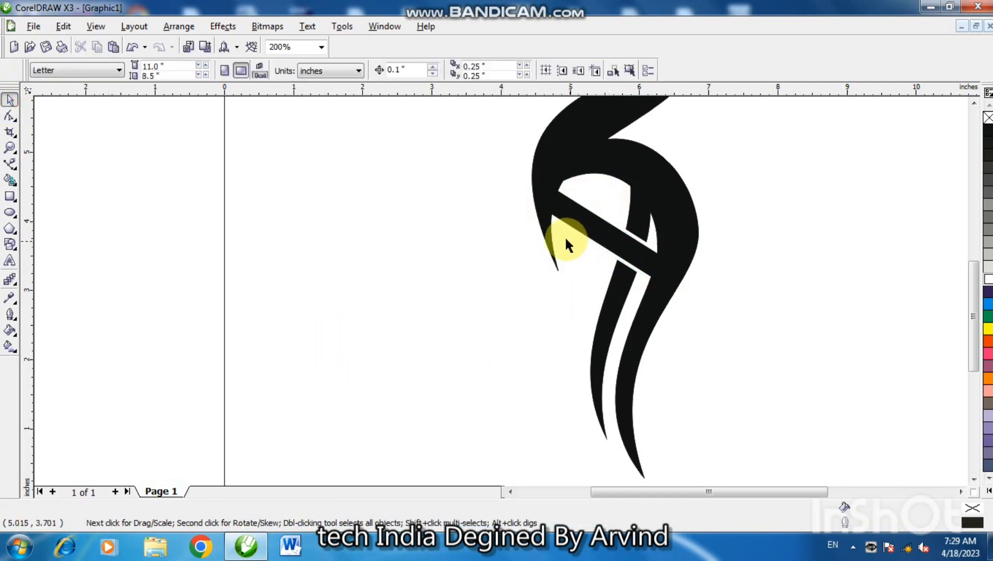
click(620, 279)
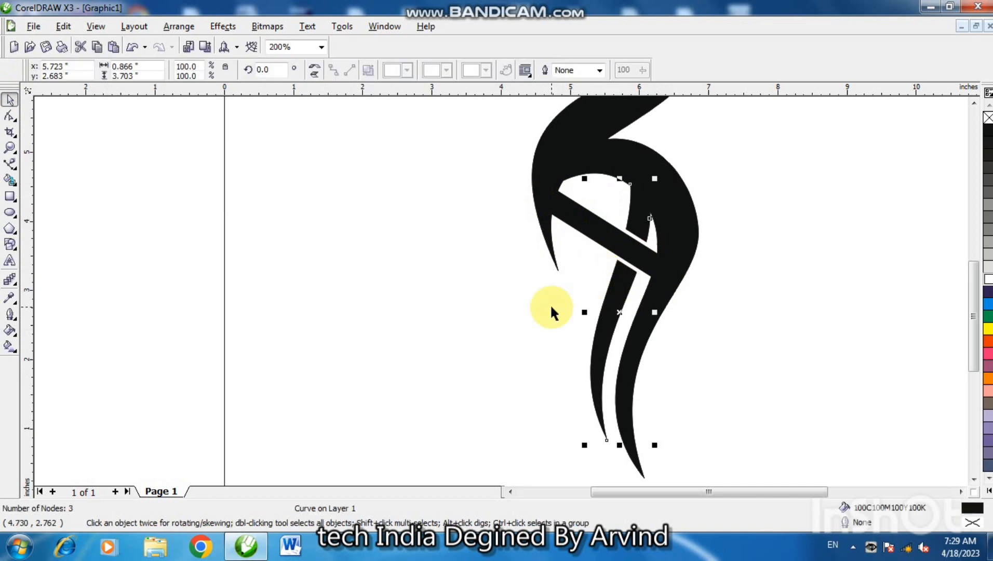
key(Delete)
click(10, 179)
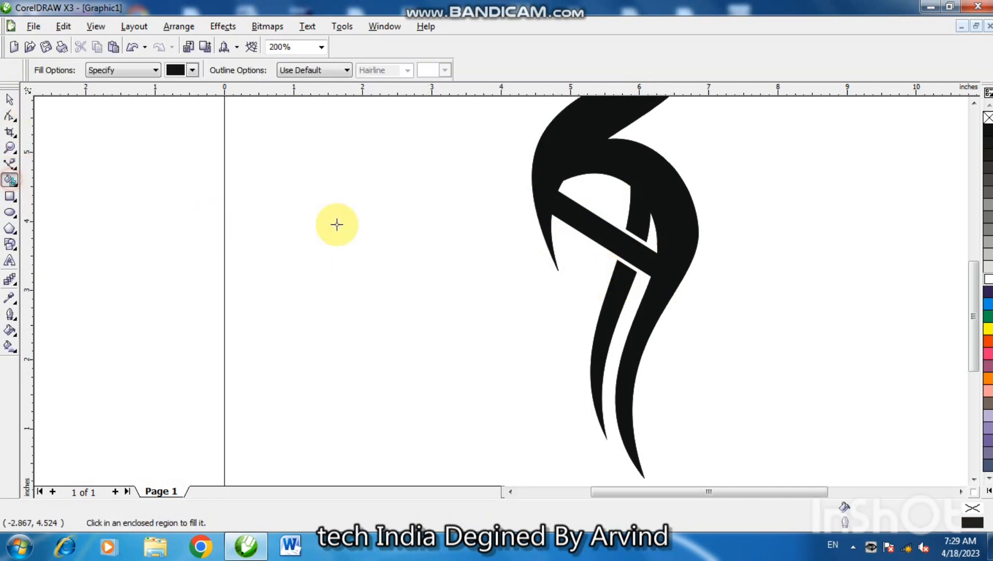
click(605, 175)
key(ctrl+z)
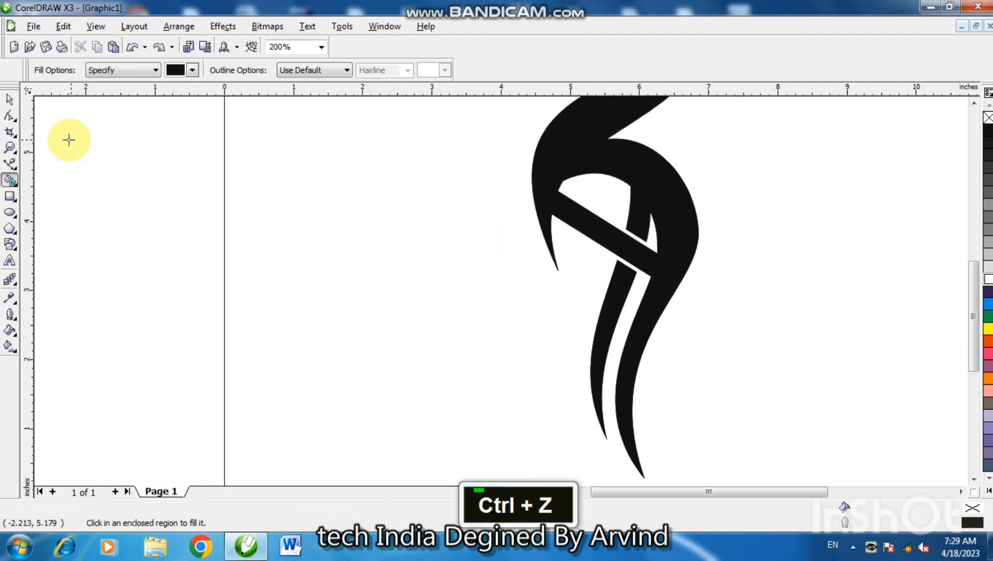
Step: Draw a narrow closed three-node Bezier triangle hanging from the arch's underside across the diagonal band, near its leaf-side end
click(11, 163)
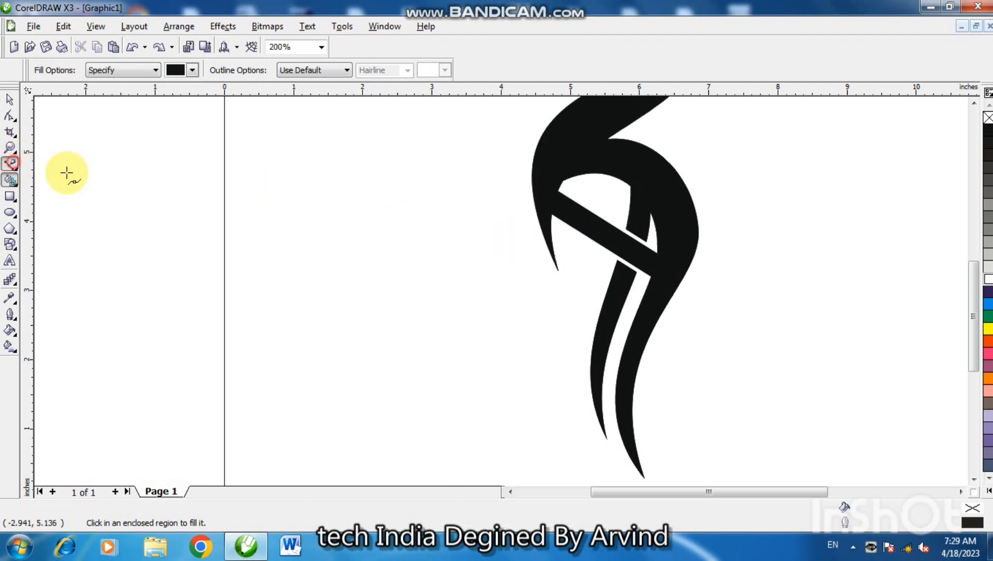
click(608, 176)
click(580, 285)
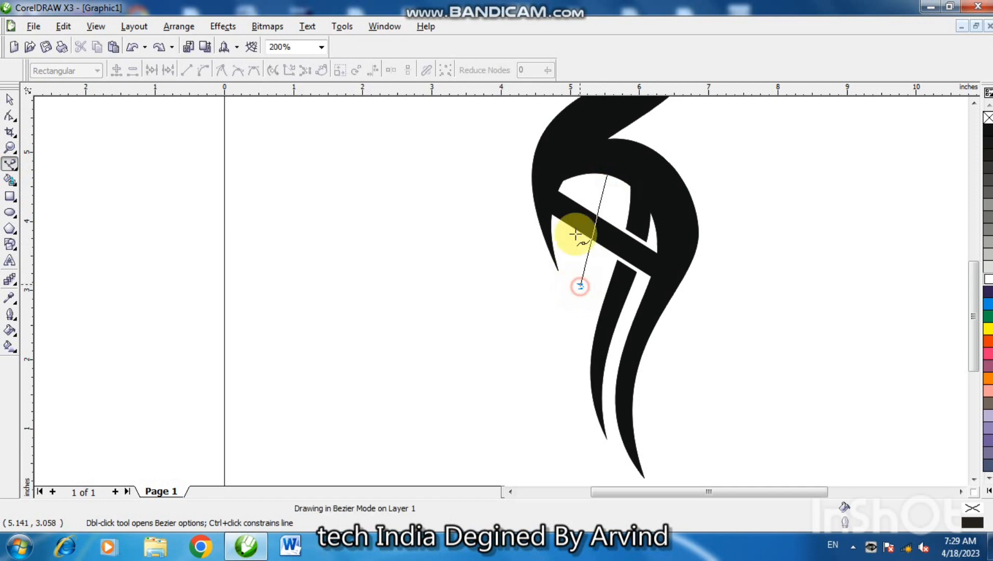
click(580, 175)
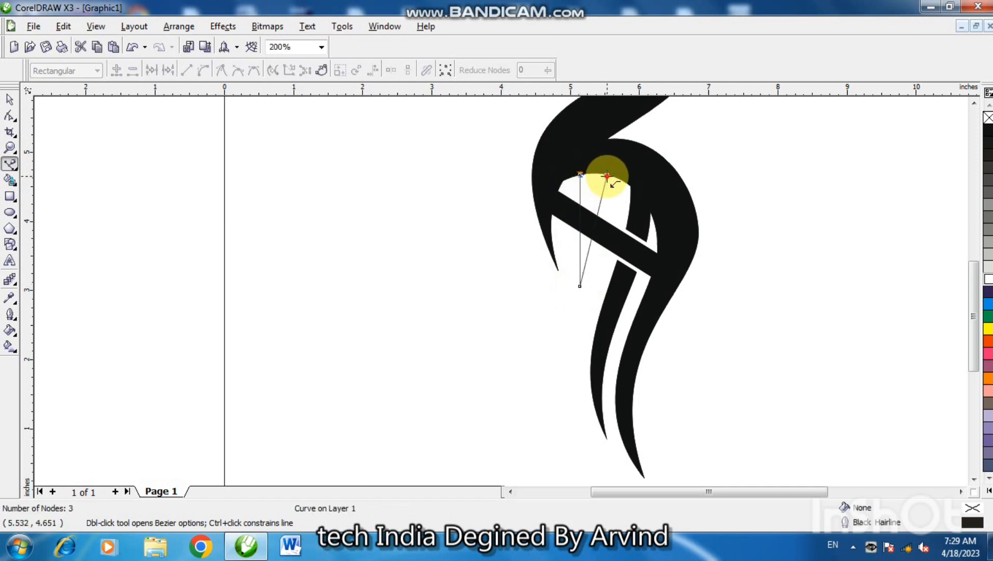
Step: Convert the triangle's two long sides to curves and bend both towards the leaf, forming a slender tapering stroke about 0.62 by 1.59 inches
click(9, 115)
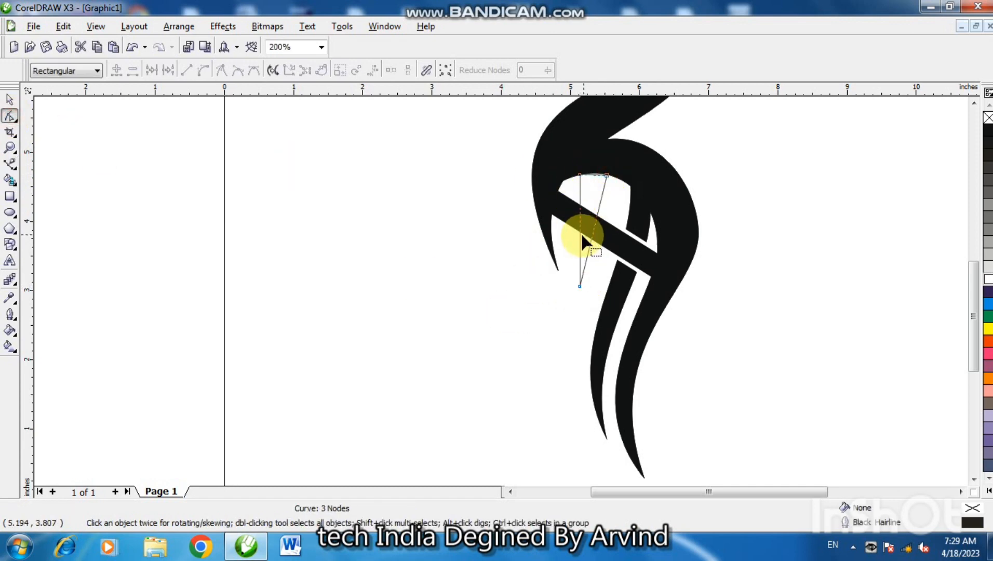
drag(578, 281, 556, 245)
right_click(578, 242)
click(608, 300)
drag(579, 211, 566, 203)
right_click(592, 228)
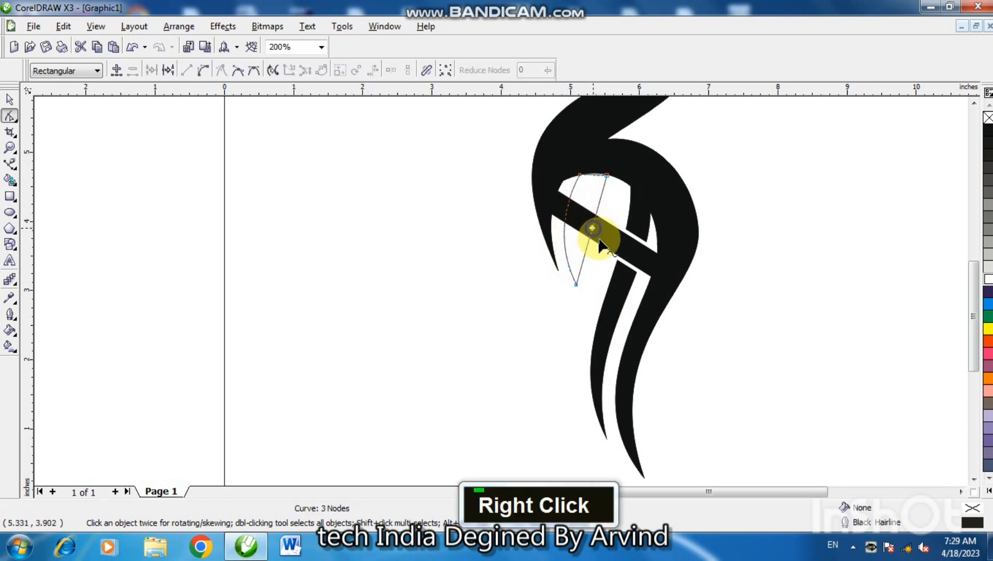
click(626, 282)
drag(586, 248, 587, 203)
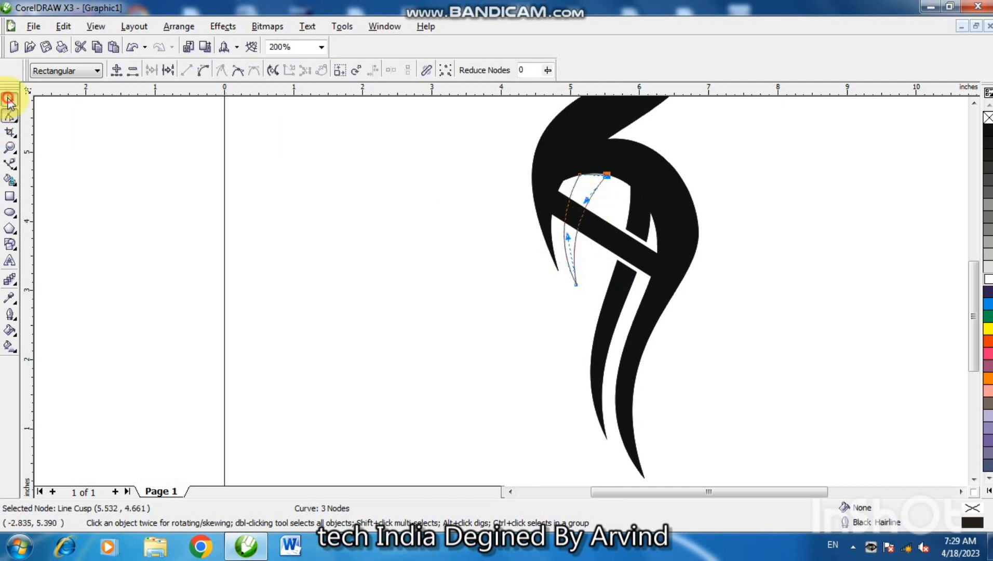
click(8, 101)
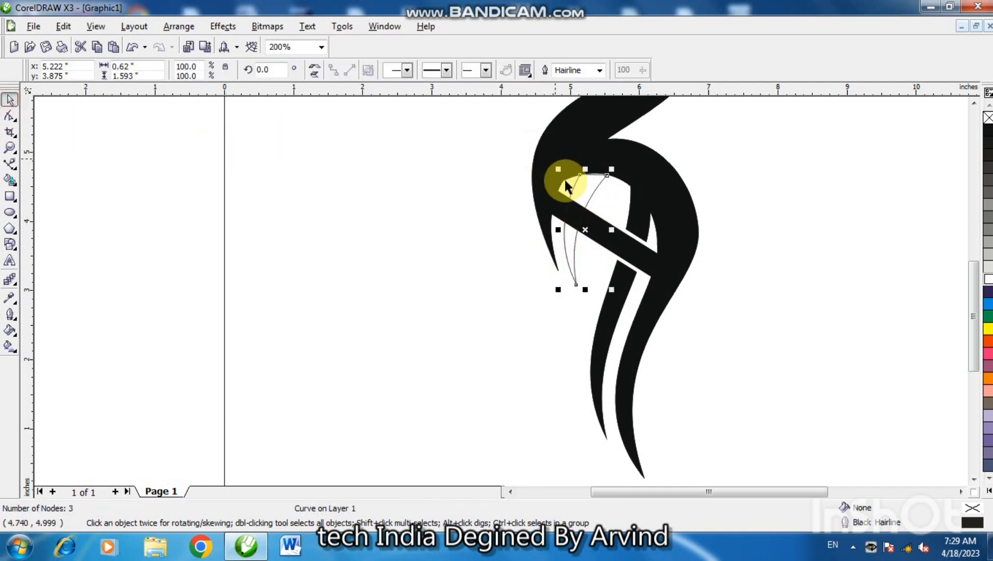
Step: Fill the slender stroke red and tuck it behind the diagonal band, about 0.05 inch higher under the arch
click(989, 346)
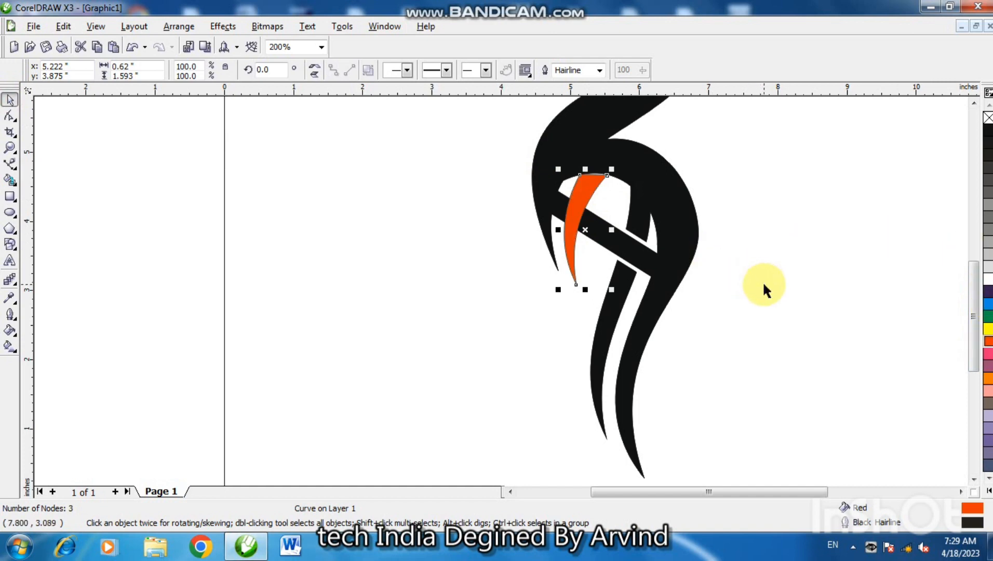
key(shift+Page_Down)
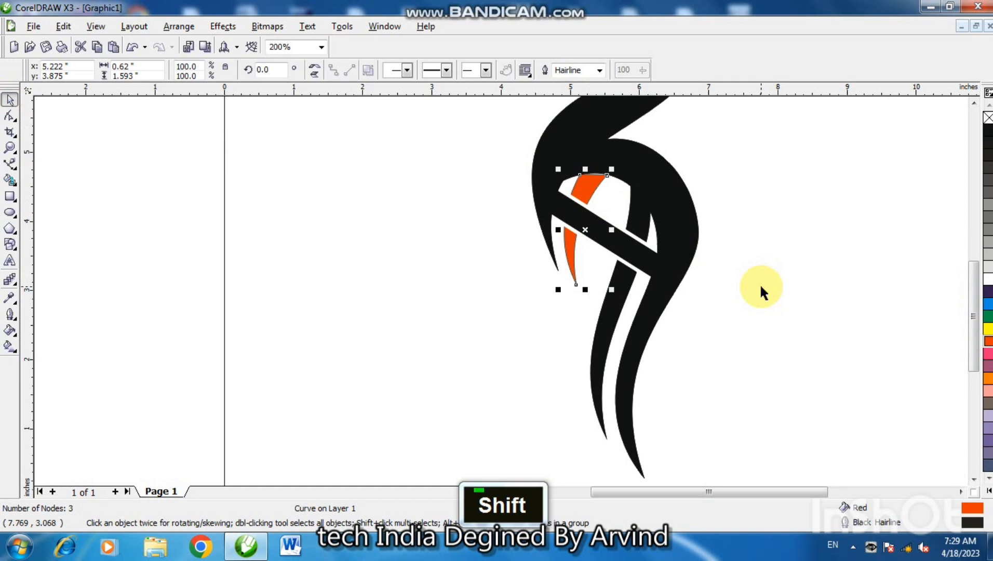
key(ctrl+Up)
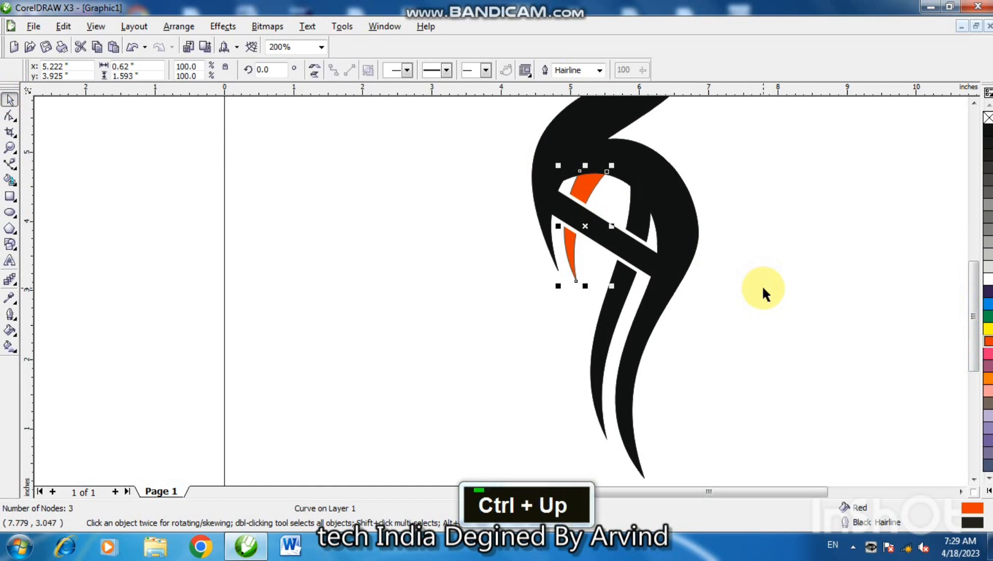
Step: Give the red stroke a black outline 4.0 pt wide
key(F12)
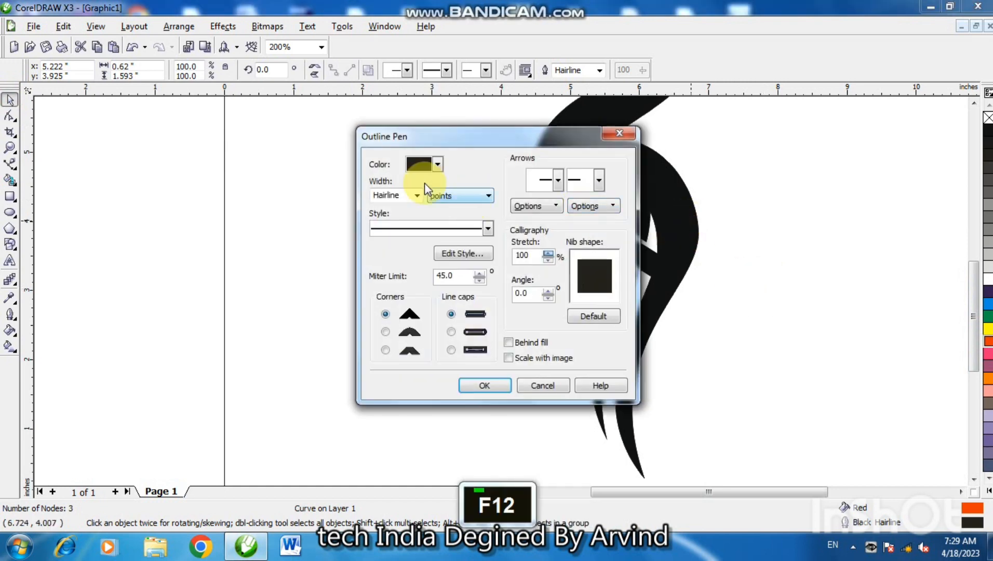
click(438, 165)
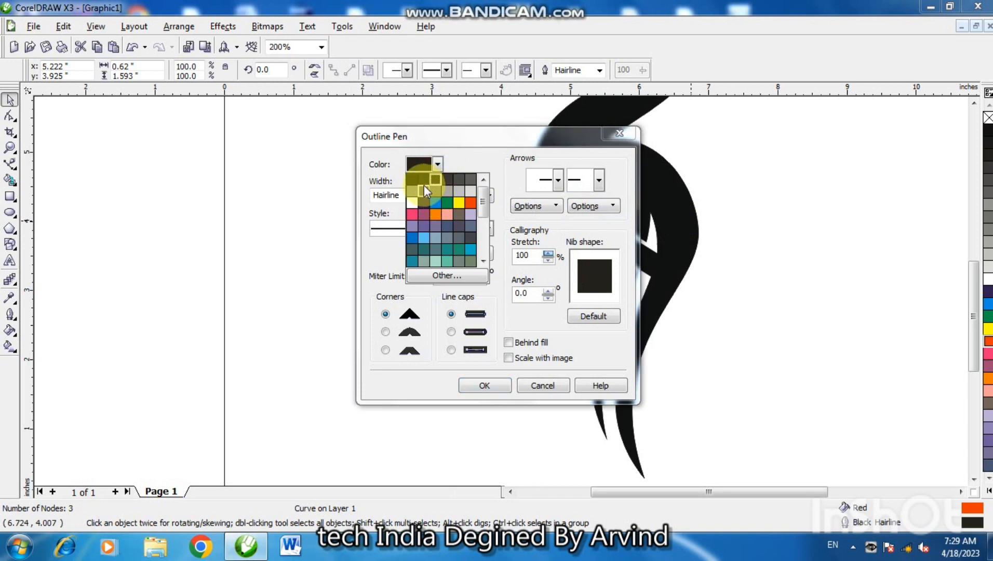
click(411, 180)
click(417, 196)
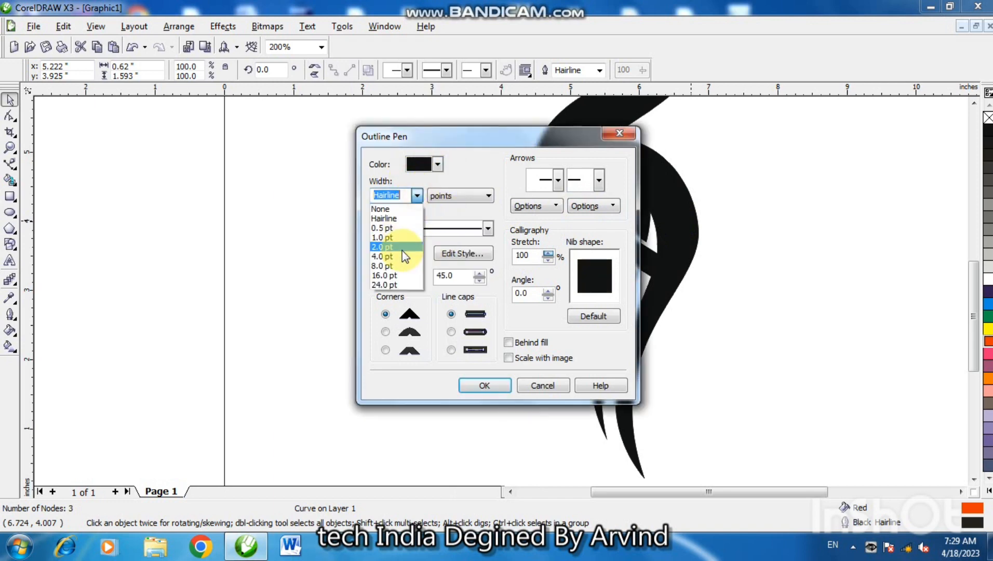
click(403, 257)
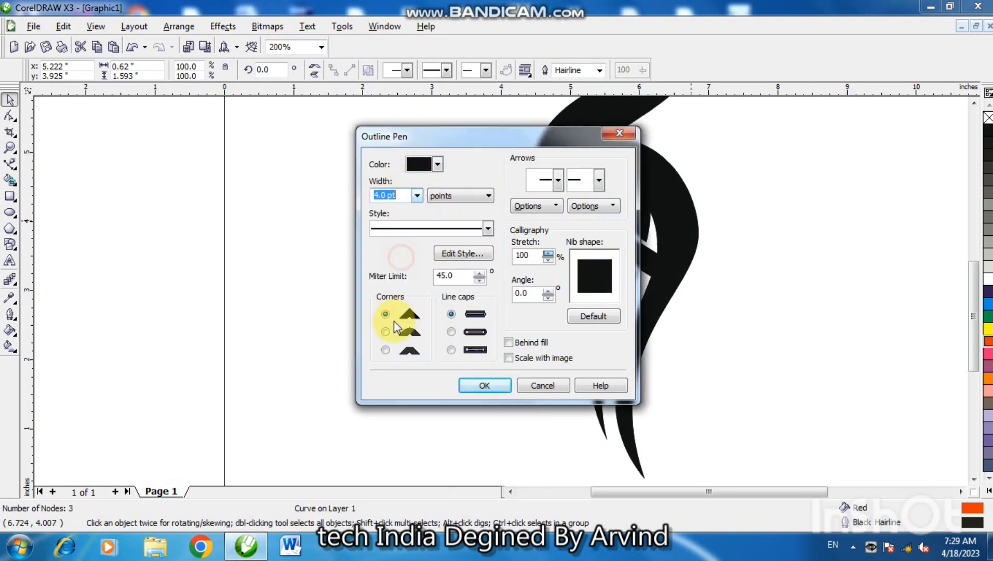
click(484, 386)
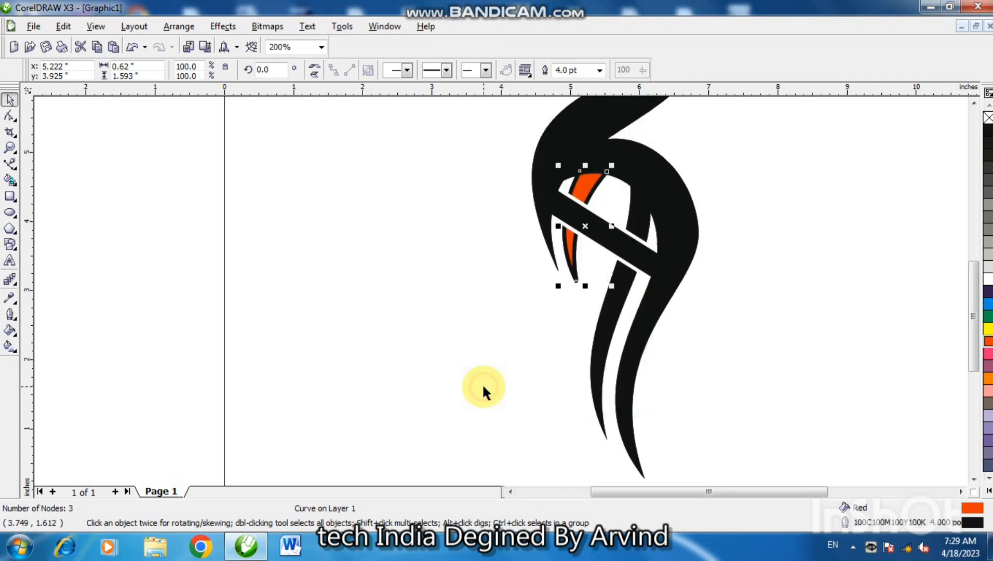
click(790, 323)
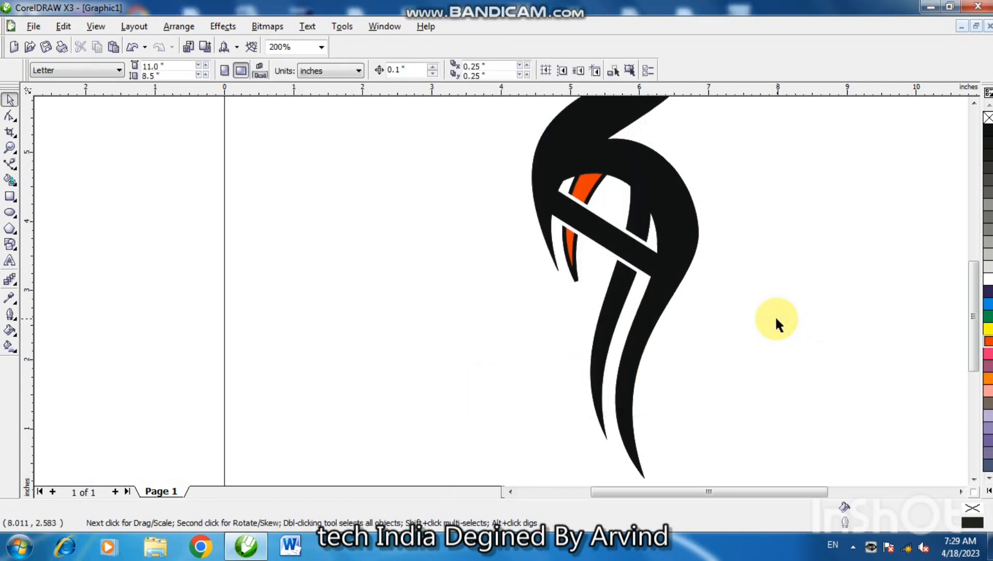
Step: Widen the diagonal band a little more by raising both upper corner nodes about 0.05 inch
key(F3)
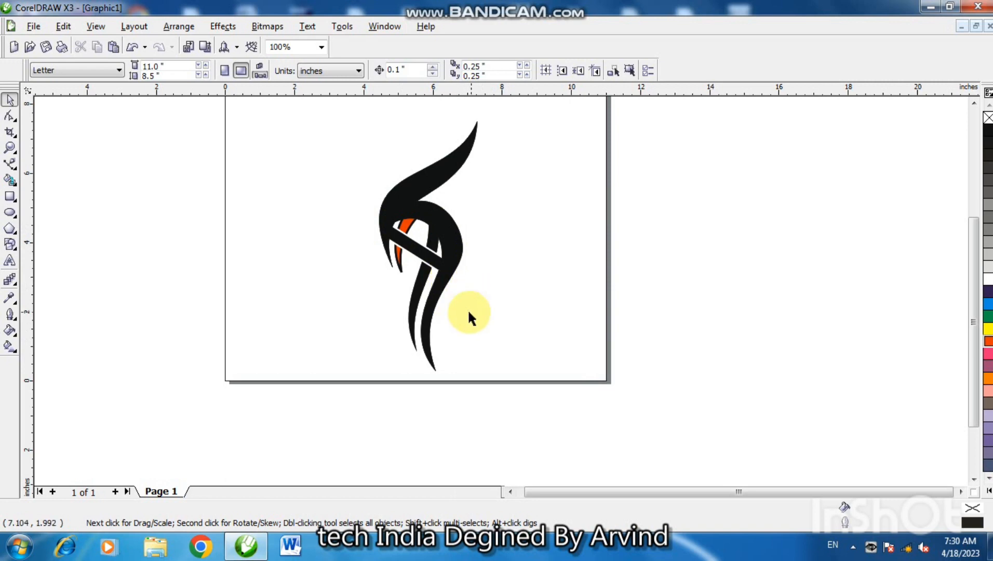
key(F2)
click(433, 255)
click(449, 281)
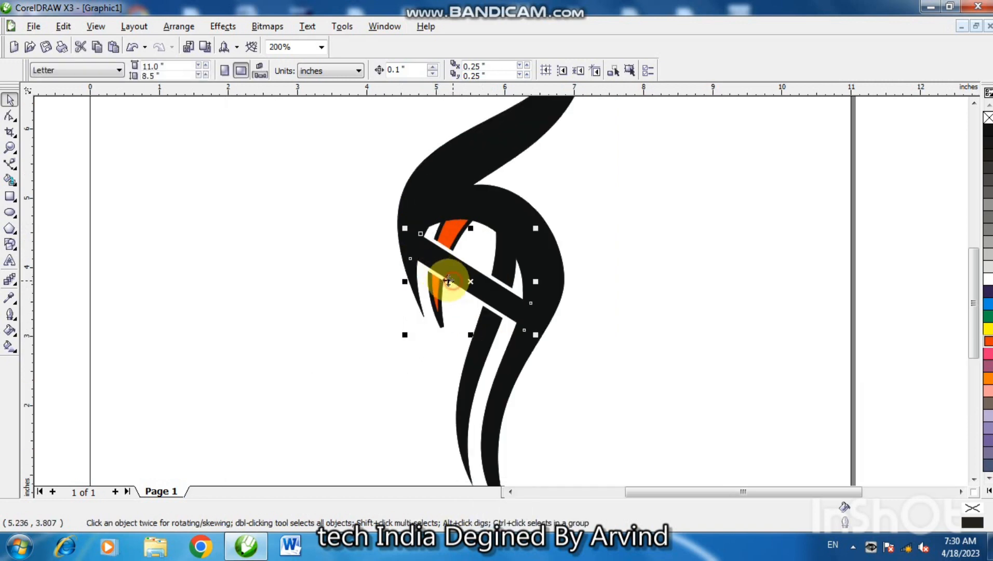
click(10, 116)
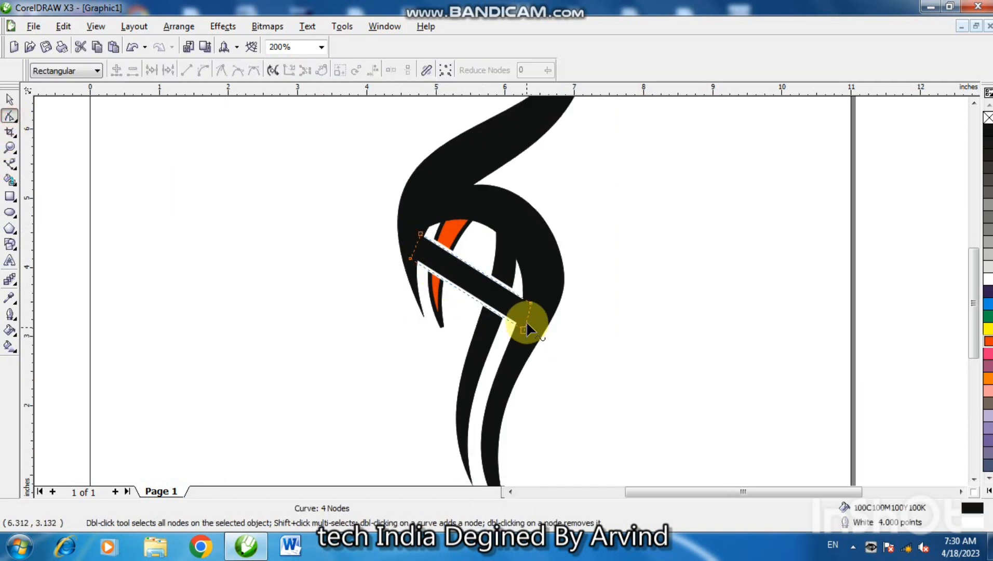
click(530, 303)
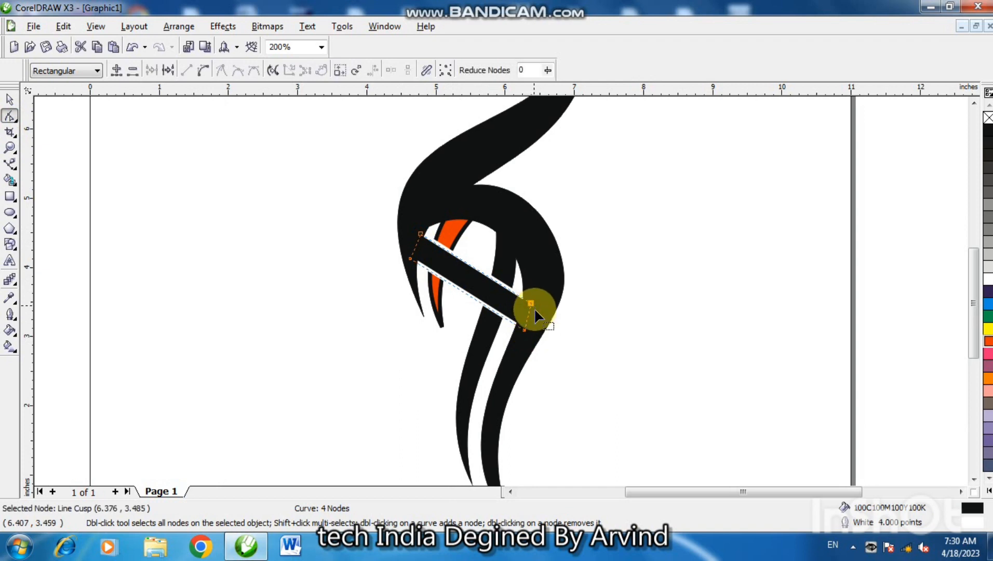
key(ctrl+Up)
click(420, 235)
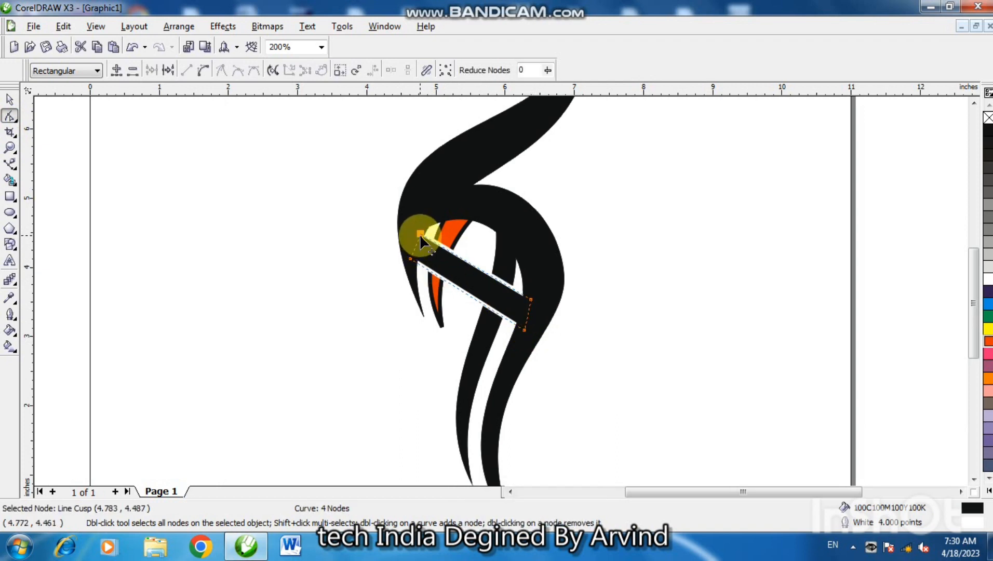
key(ctrl+Up)
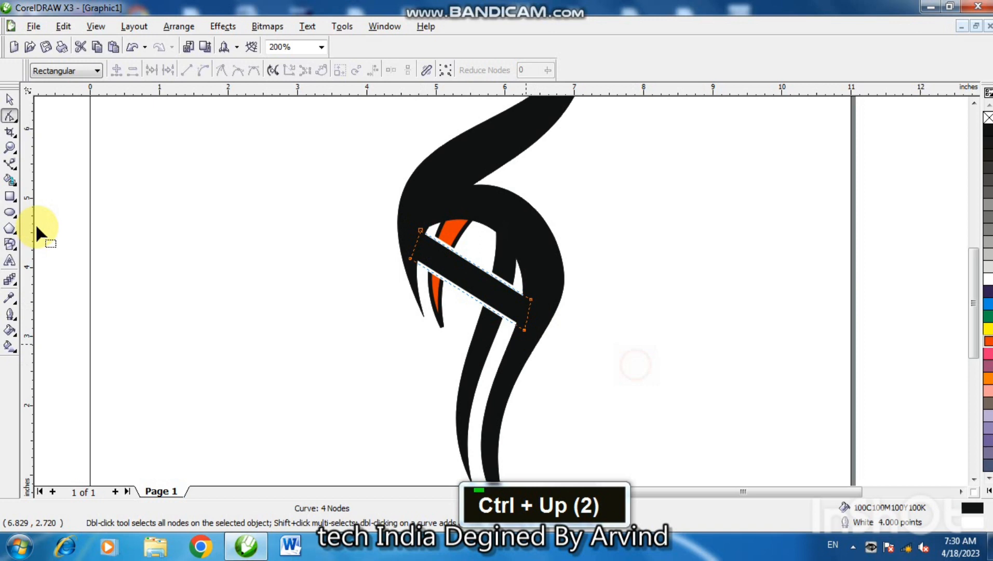
click(10, 164)
double_click(976, 479)
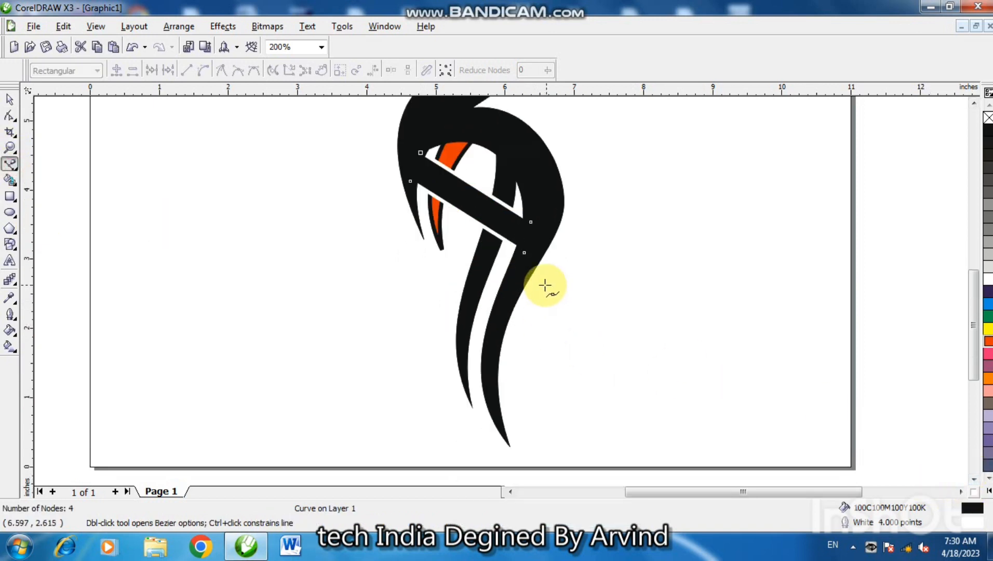
click(537, 267)
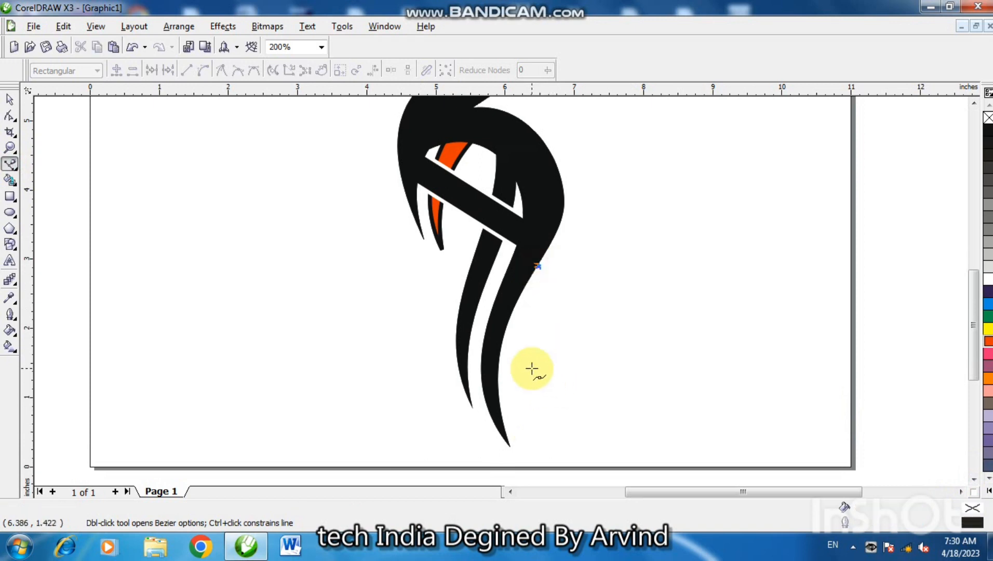
click(11, 103)
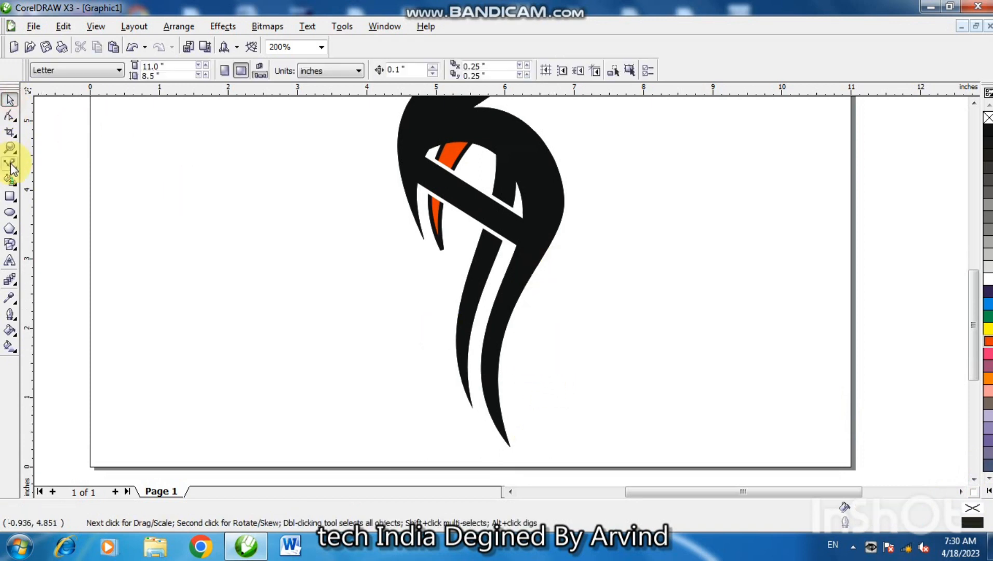
Step: Draw a narrow Bezier triangle from the long stroke's outer edge to the page's lower edge, raising its outer upper corner about 0.70 inch
click(10, 164)
click(514, 313)
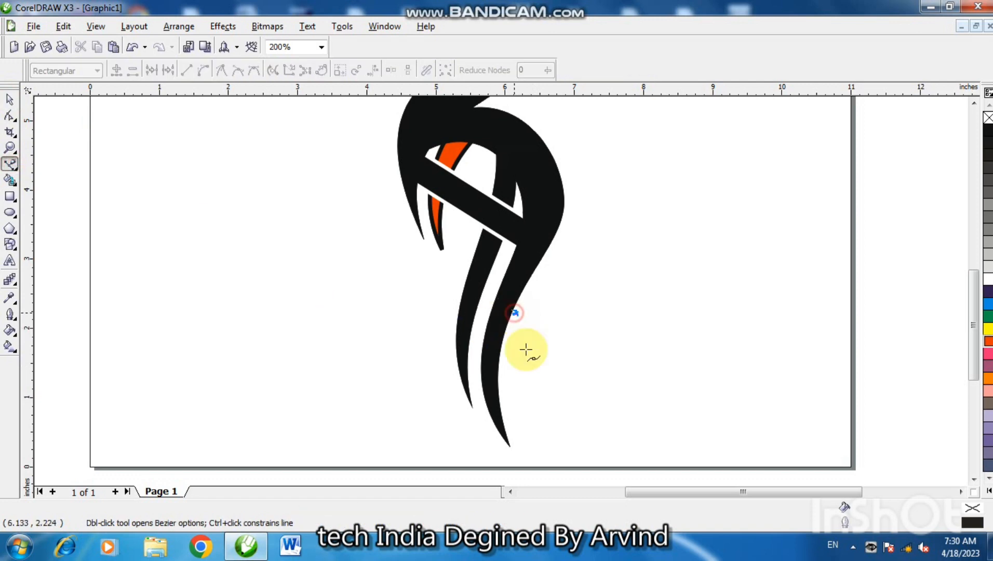
click(483, 467)
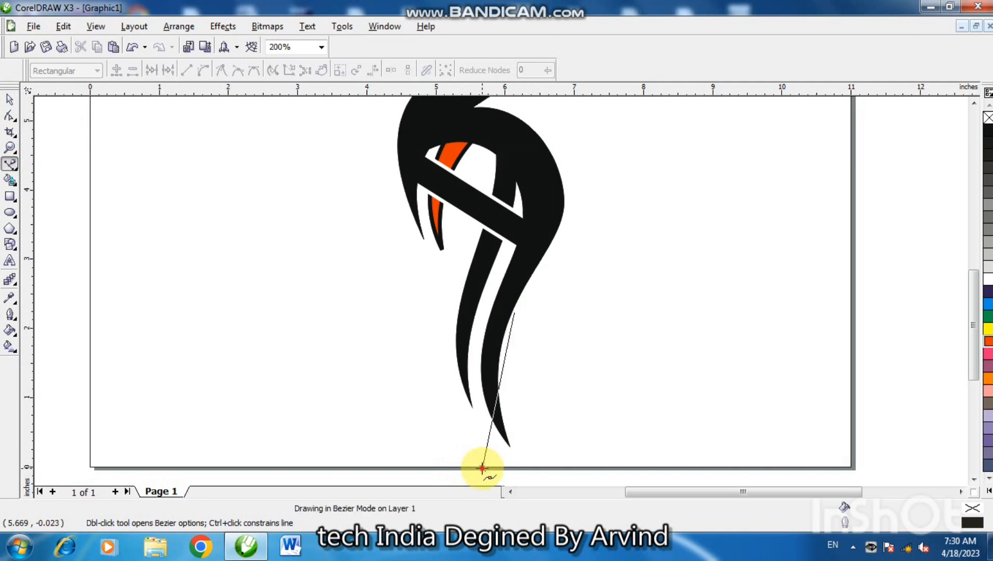
click(538, 323)
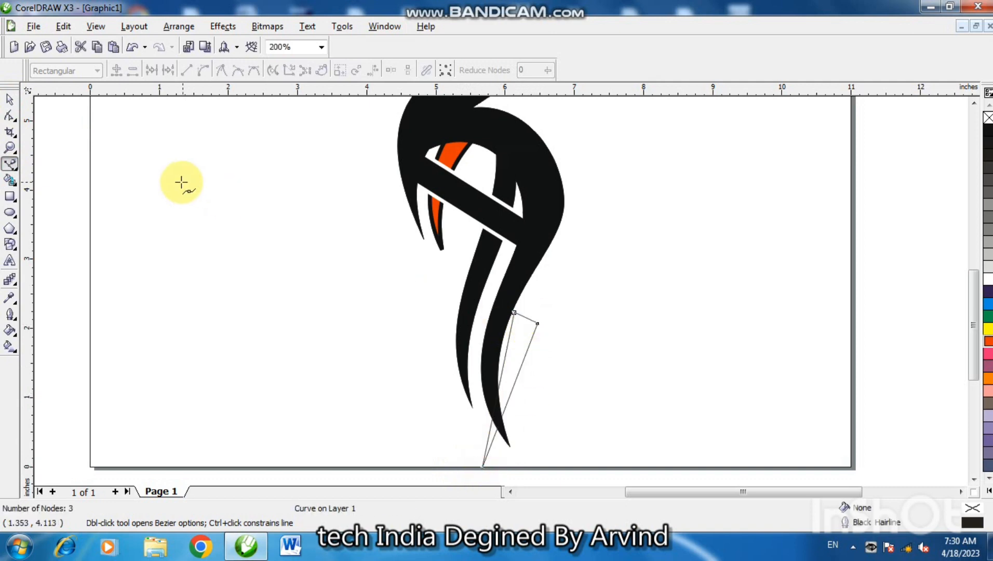
click(10, 117)
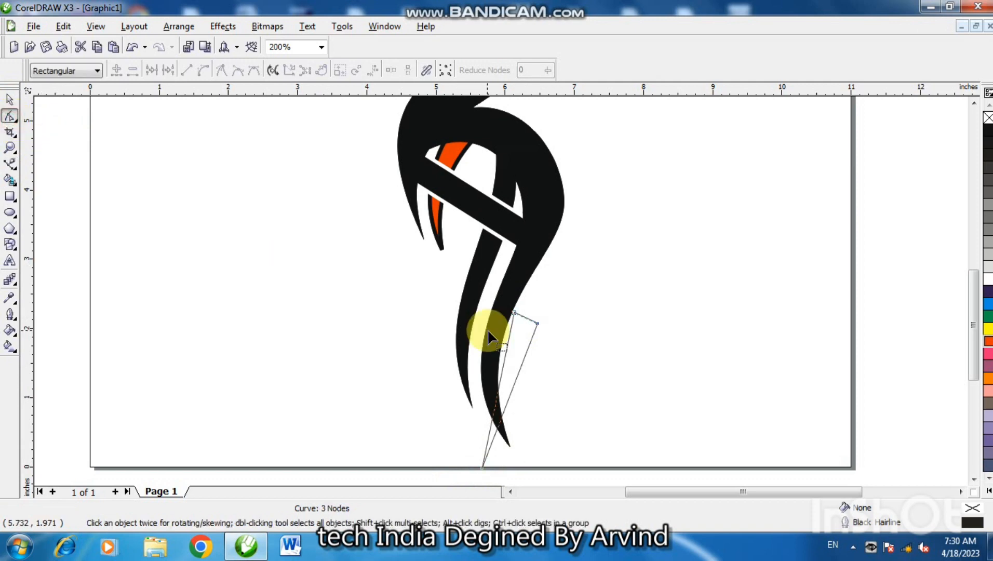
drag(538, 324, 536, 272)
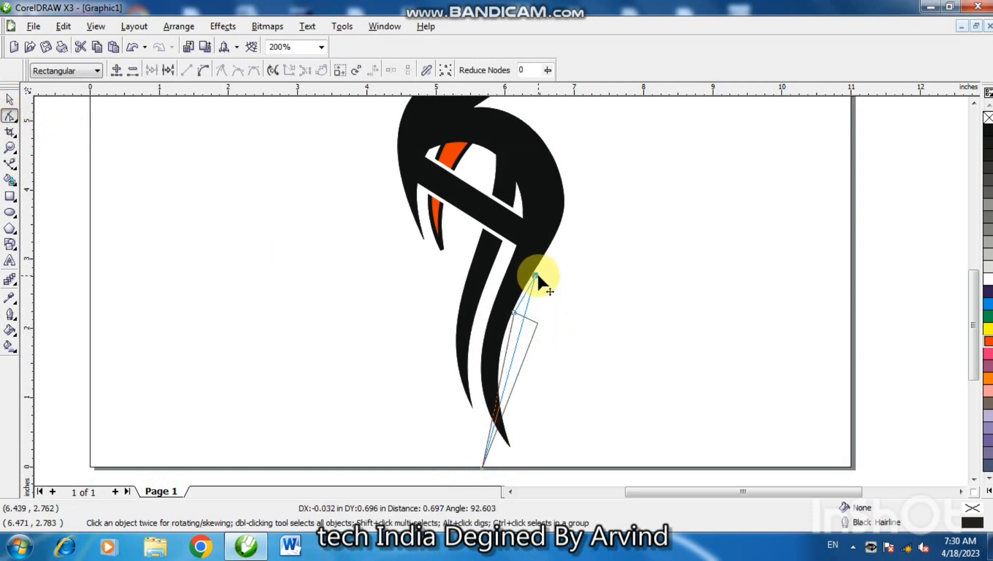
Step: Convert the triangle's outer long side to a curve and bow it outward away from the long black stroke
right_click(513, 351)
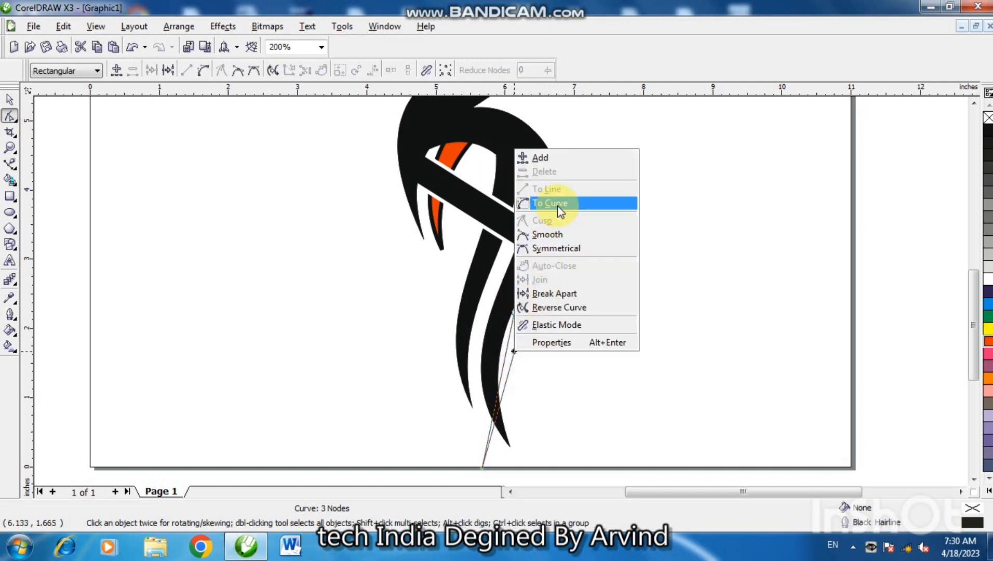
click(558, 204)
drag(520, 339, 602, 417)
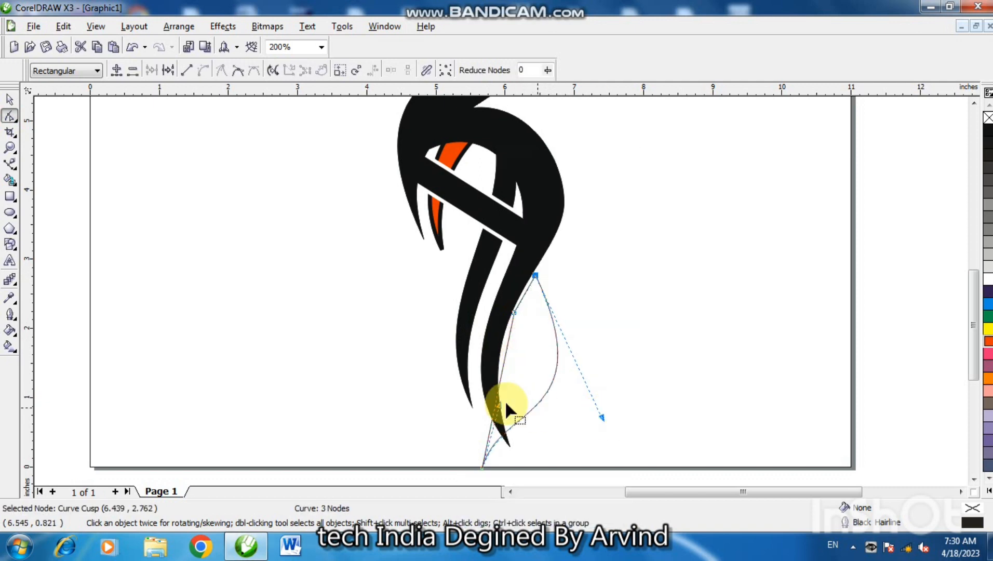
drag(498, 407, 523, 464)
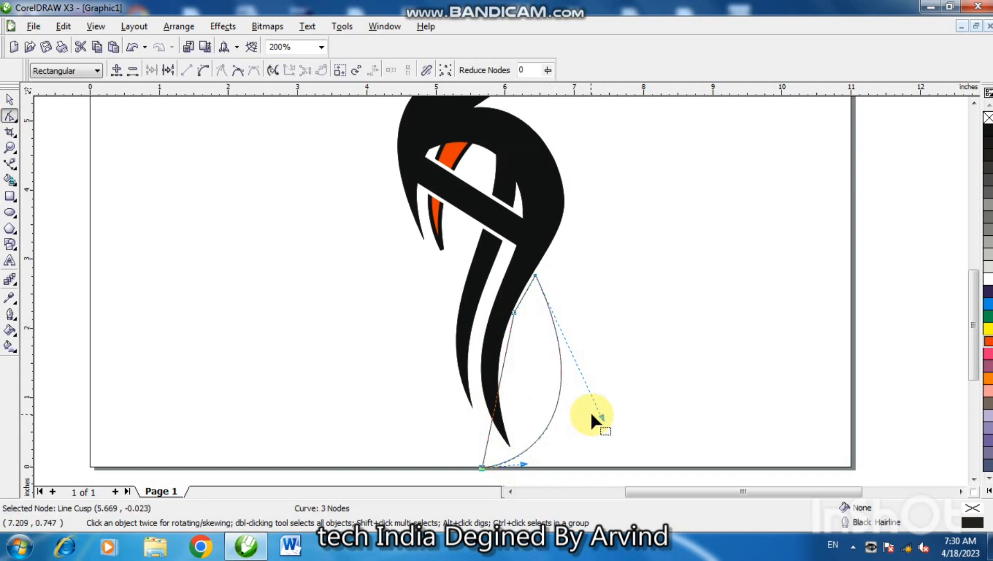
drag(602, 419, 608, 395)
click(553, 348)
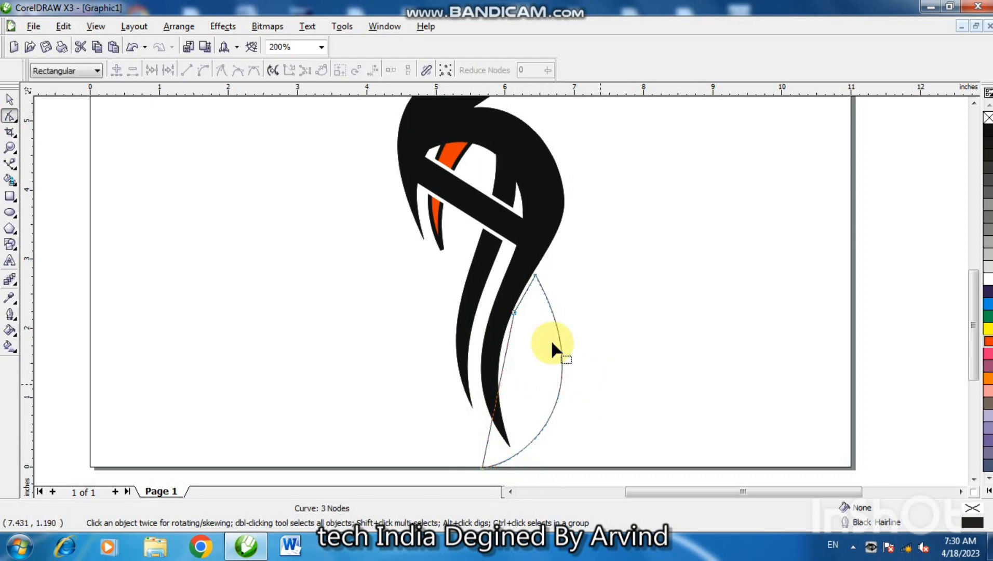
click(536, 273)
drag(604, 398, 604, 376)
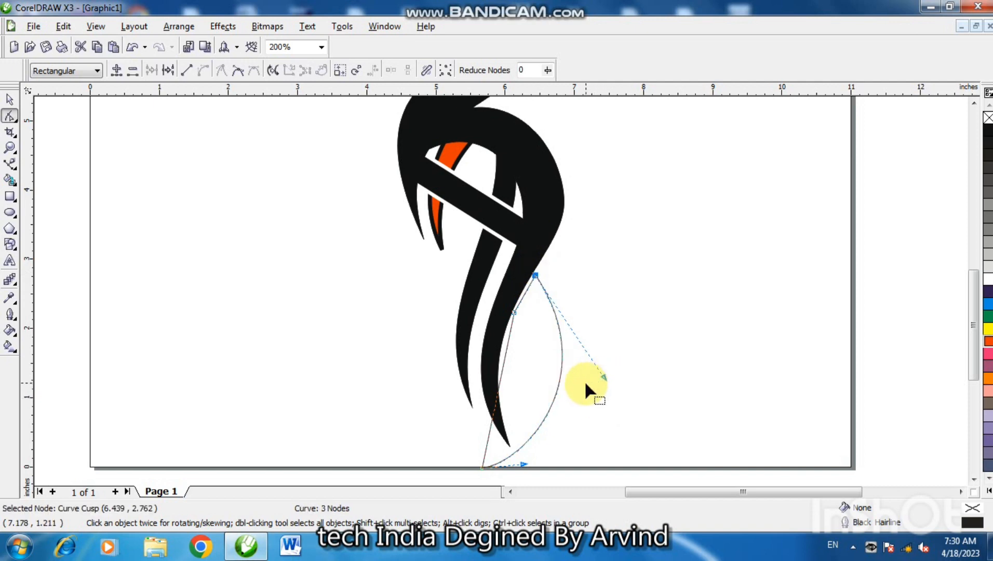
Step: Convert the triangle's inner long side to a curve and bow it outward, forming a tapering crescent about 1.16 by 2.79 inches
right_click(500, 388)
click(543, 231)
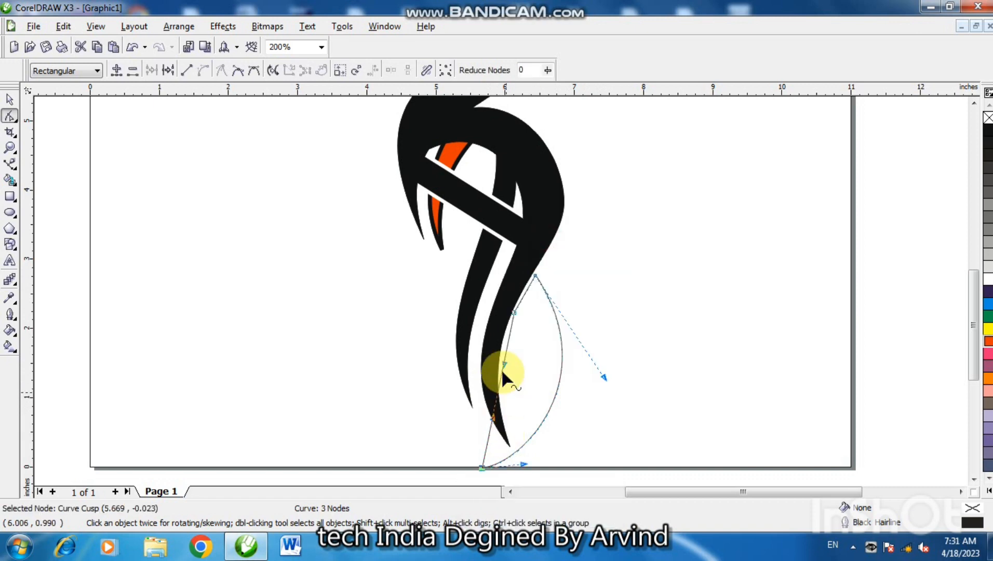
drag(503, 363, 550, 360)
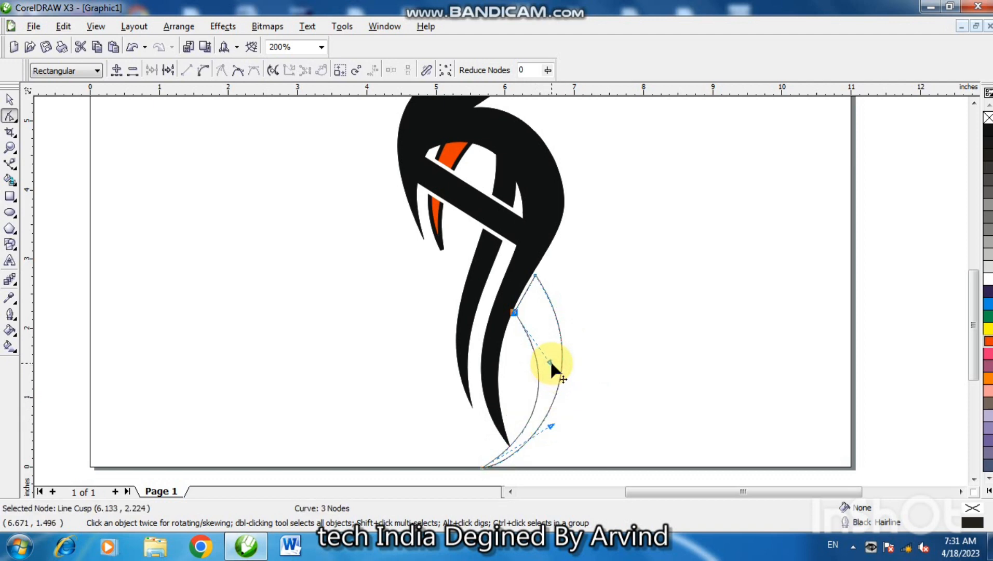
Step: Rotate the crescent stroke by about 7.8 degrees so its upper end tucks into the long black stroke
click(9, 99)
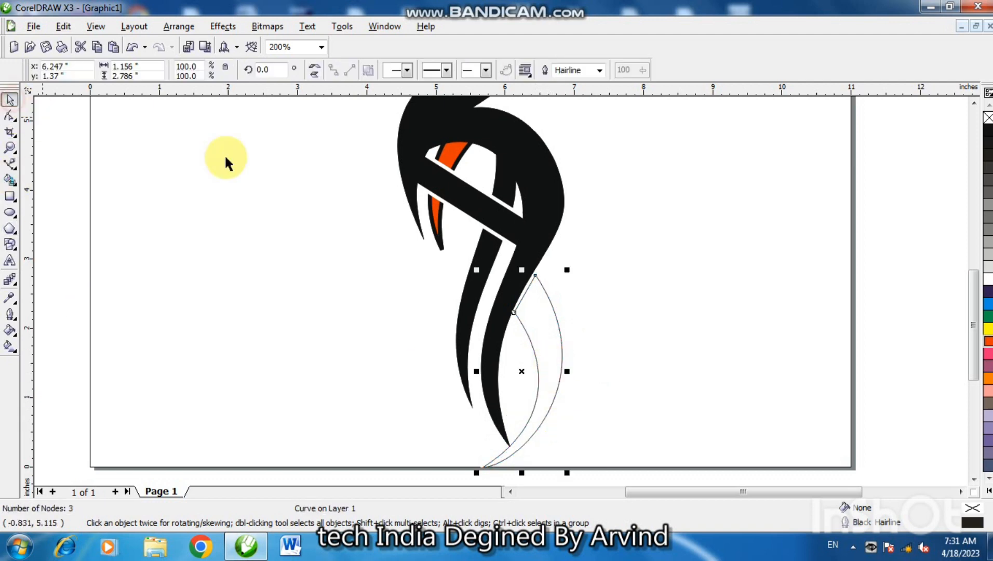
click(523, 372)
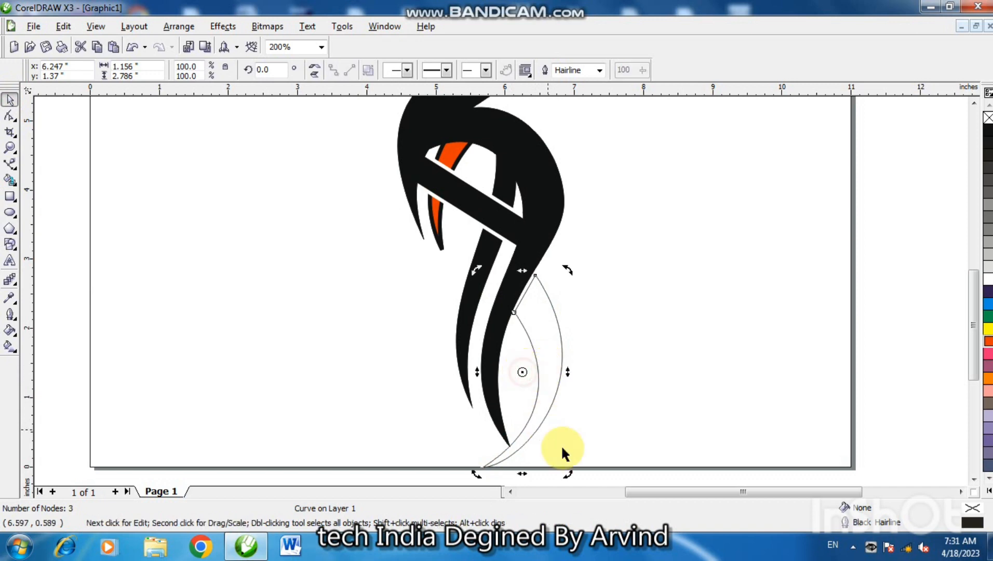
mouse_move(571, 473)
mouse_down()
mouse_move(576, 461)
mouse_move(571, 472)
mouse_up()
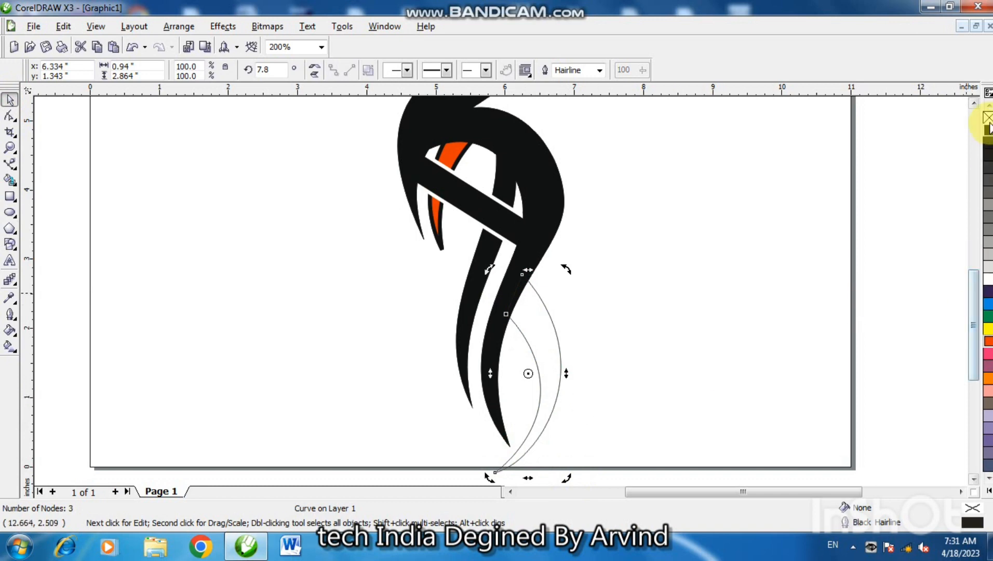
Step: Give the crescent stroke a 100C100M100Y100K black fill and outline, send it to the back, and deselect it
click(989, 132)
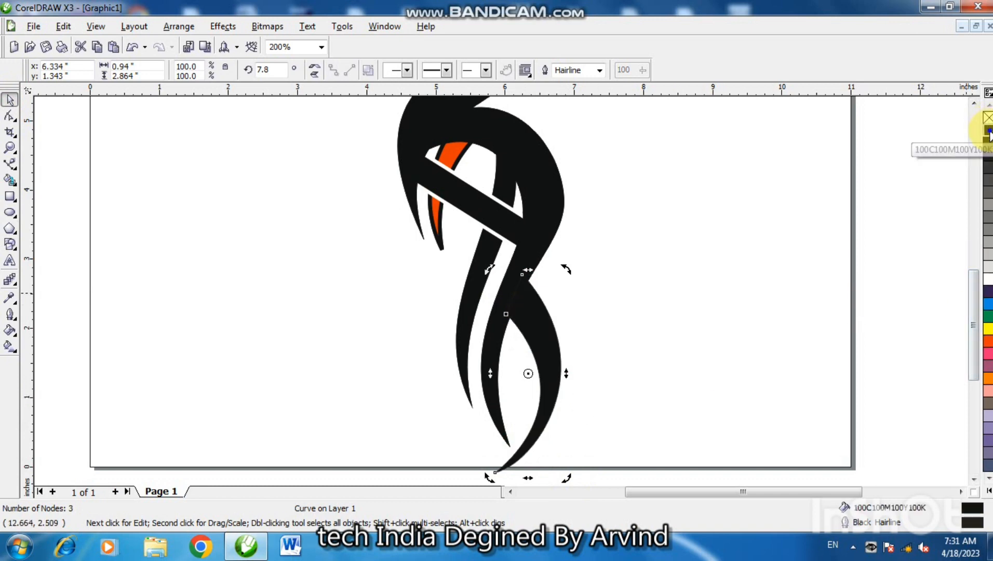
right_click(989, 133)
key(shift+Page_Down)
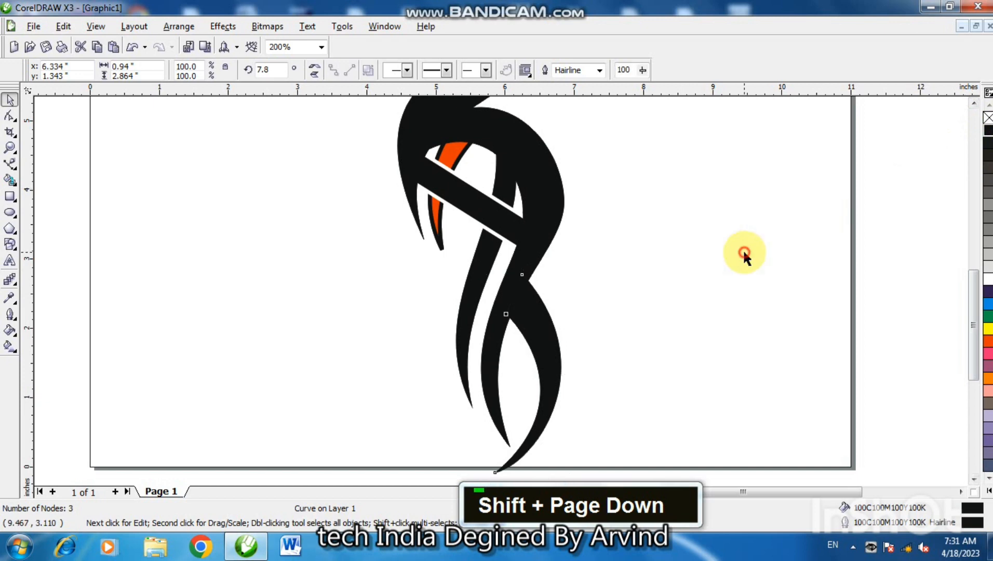
click(743, 249)
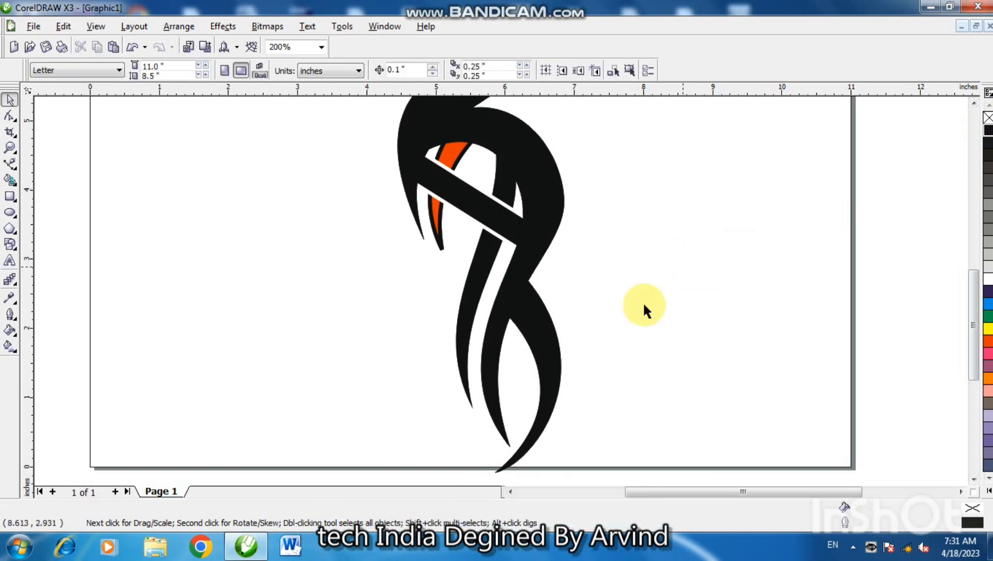
Step: Draw a slim upright Bezier triangle about 2.8 inches tall, with its short base on the crescent's outer edge
click(10, 164)
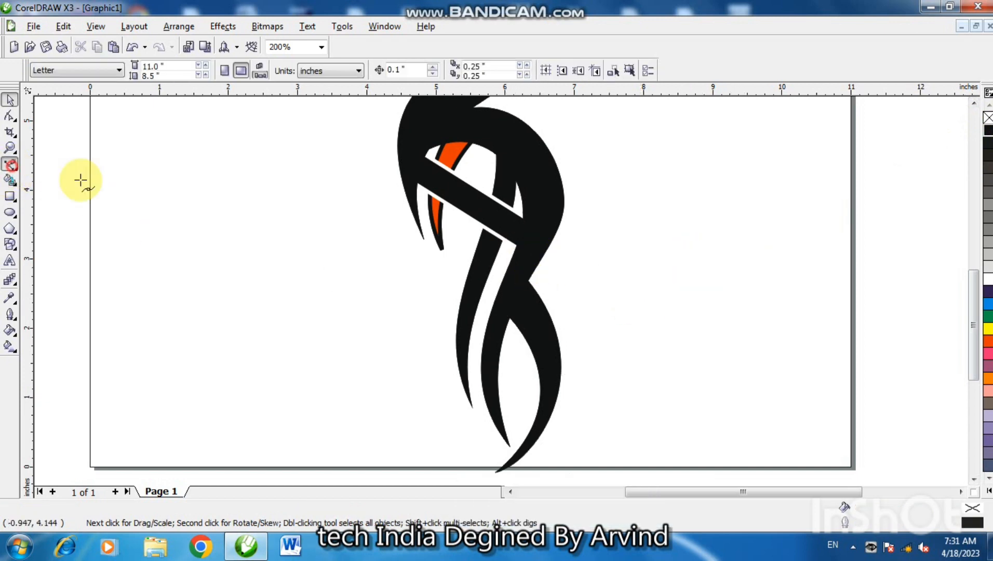
click(538, 290)
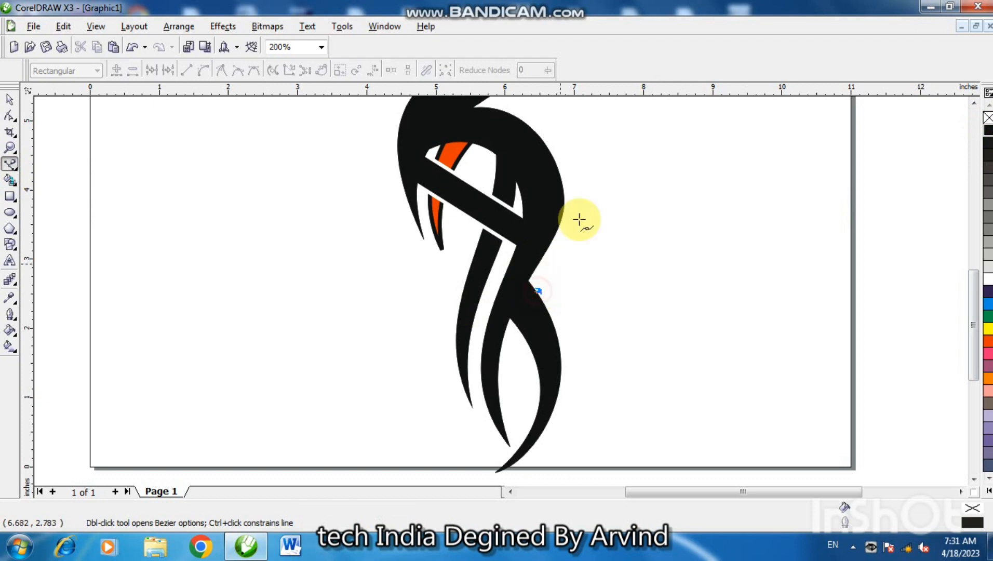
click(559, 132)
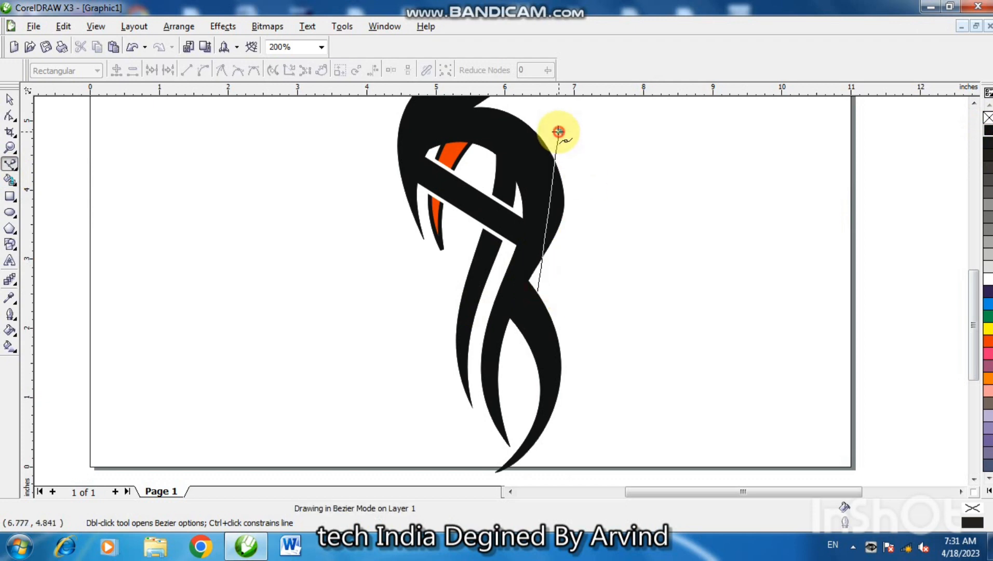
click(555, 325)
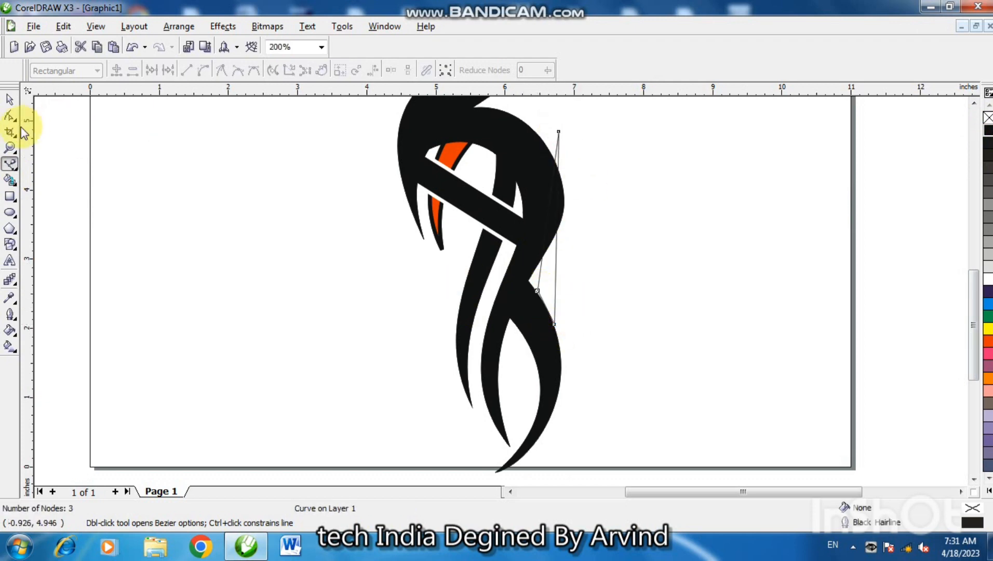
Step: Convert the new triangle's outer long side to a curve bowed outward, and shift its upper tip about 0.1 inch outward
click(16, 119)
right_click(557, 252)
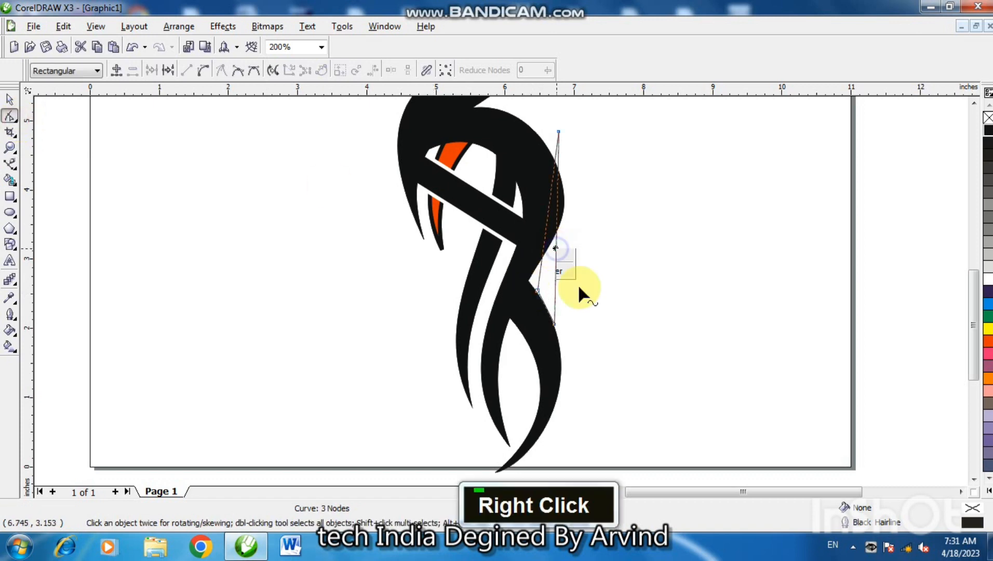
click(594, 310)
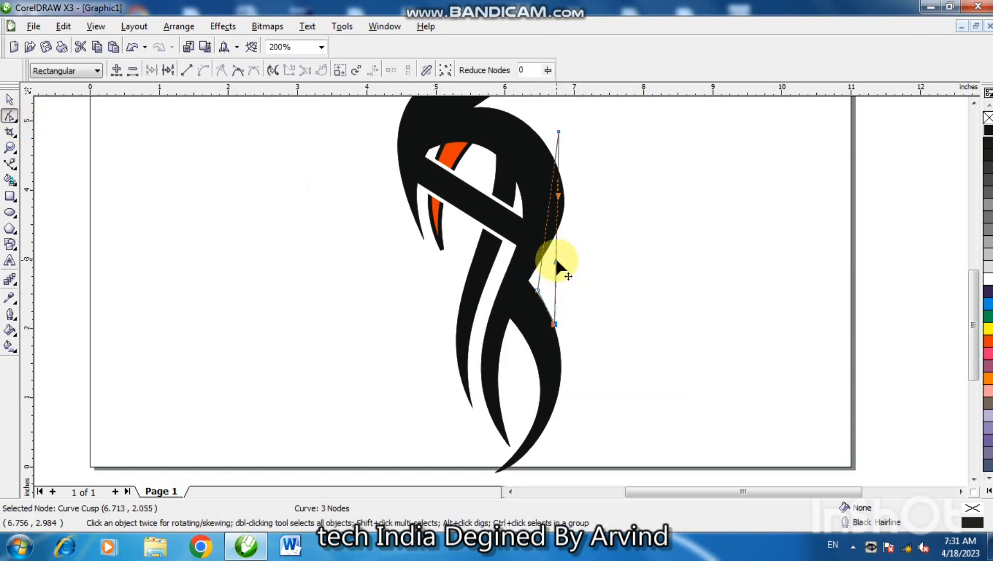
drag(555, 261, 607, 270)
drag(560, 196, 601, 179)
drag(559, 132, 566, 129)
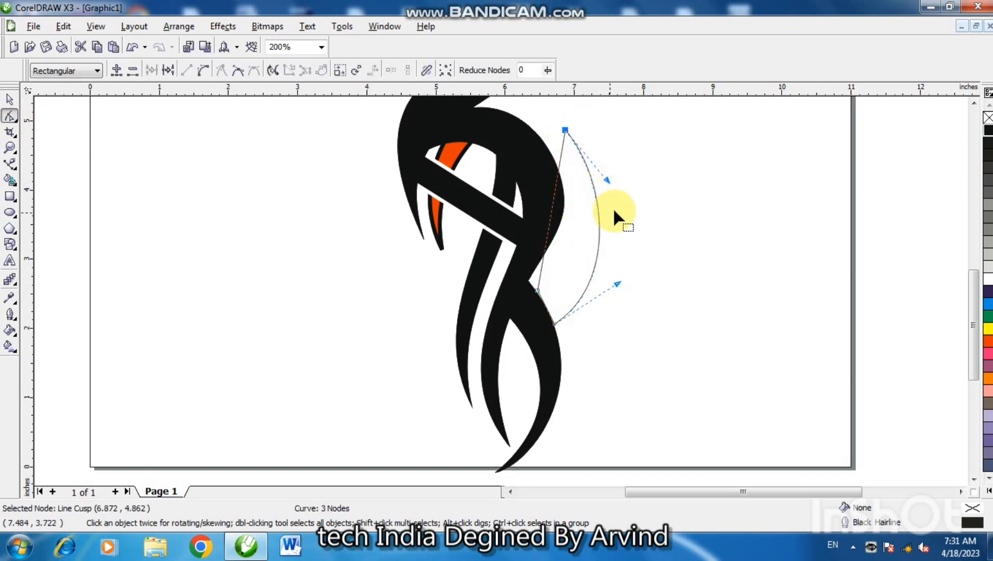
drag(608, 180, 613, 180)
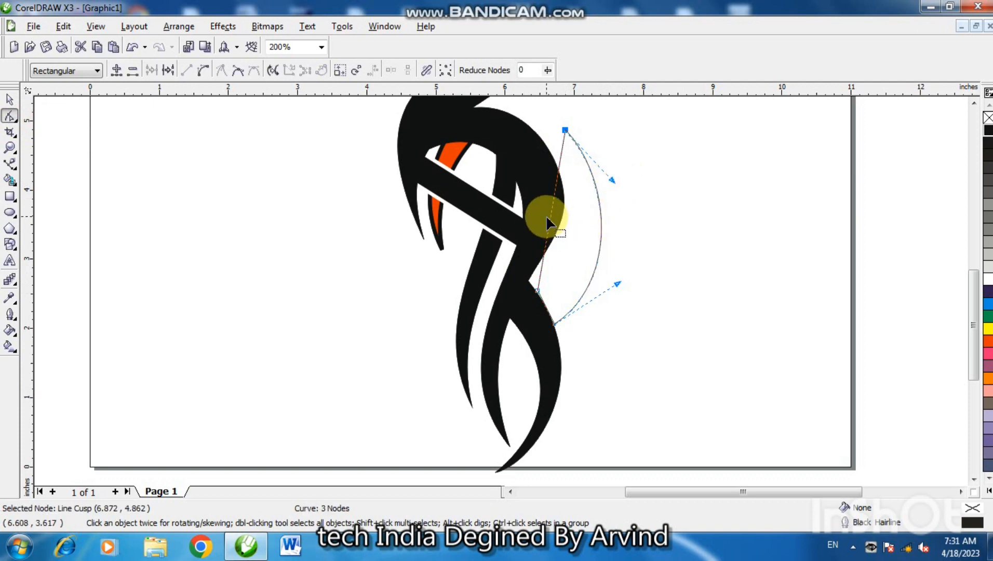
Step: Convert the new triangle's inner long side to a curve and bow it outward, leaving a slender upward-tapering crescent
right_click(550, 218)
click(592, 275)
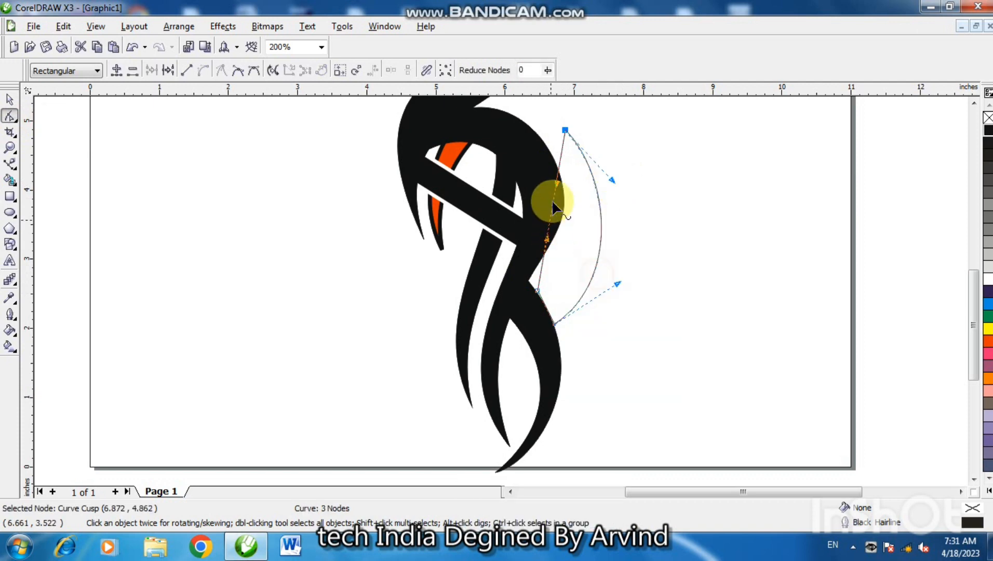
drag(559, 177, 583, 266)
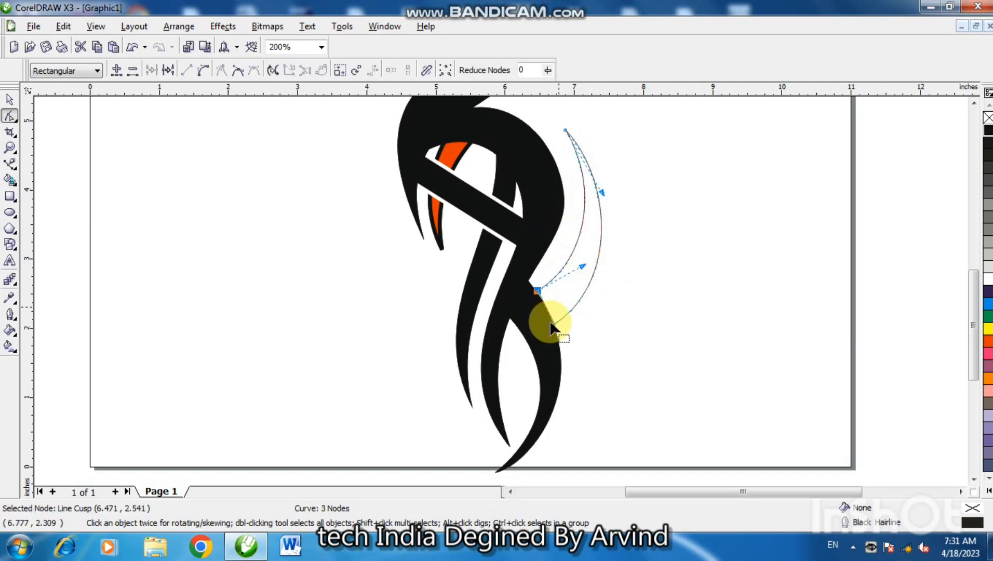
Step: Convert the new crescent's short base to a curve and bow it outward
right_click(549, 314)
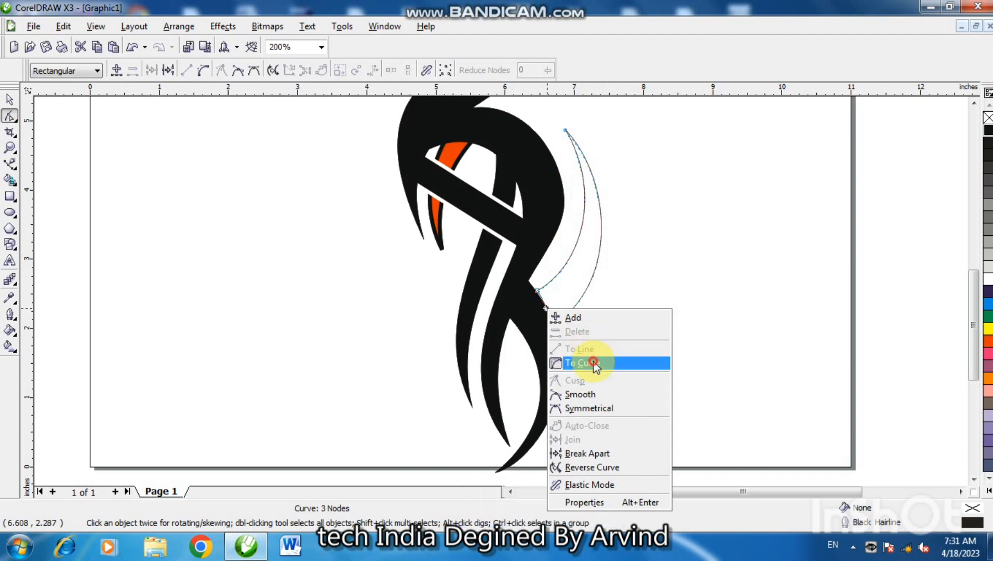
click(585, 362)
click(551, 316)
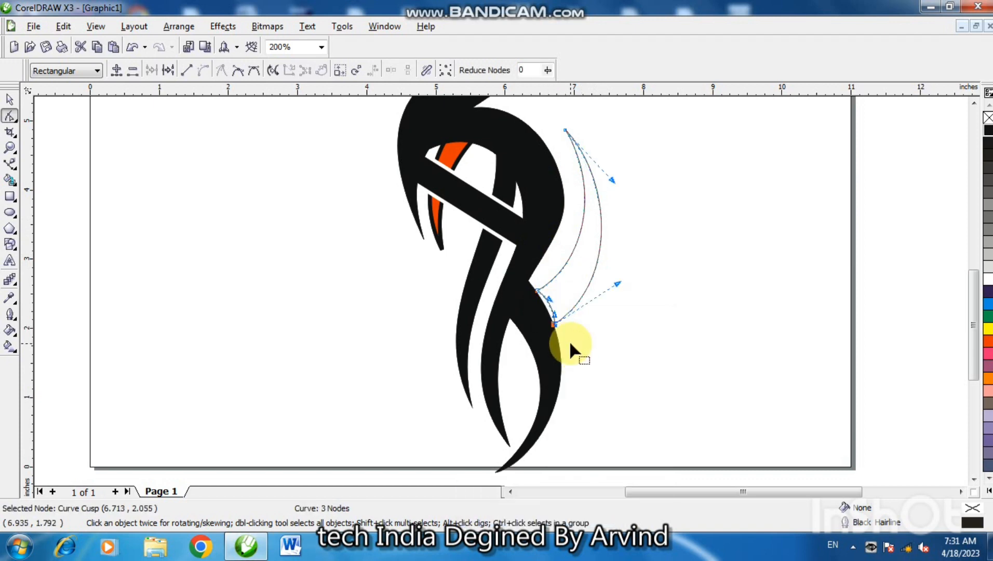
click(556, 327)
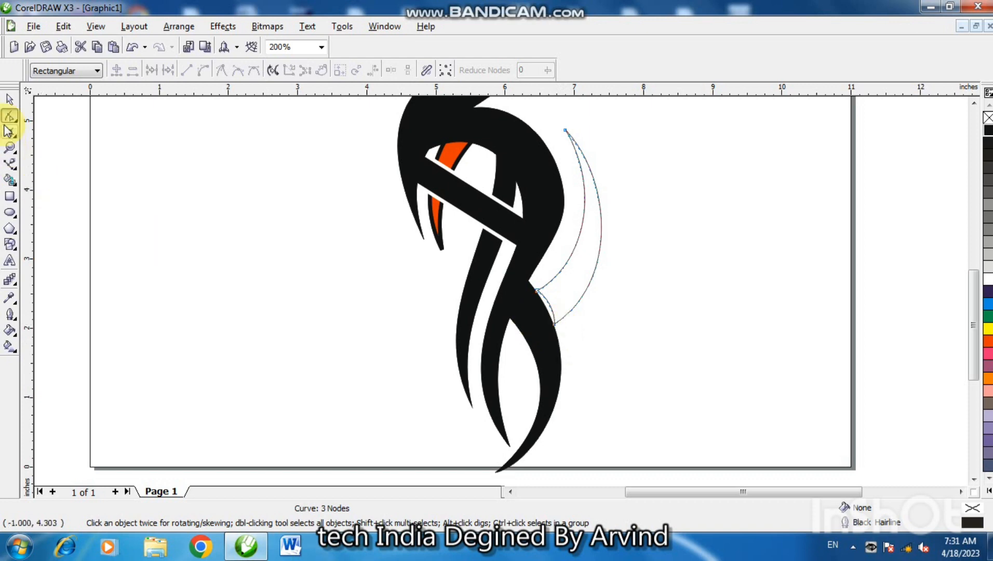
Step: Shift both base corners about 0.02 inch up and outward and reshape the base curve, leaving a narrow gap along the neighbouring black stroke
key(F2)
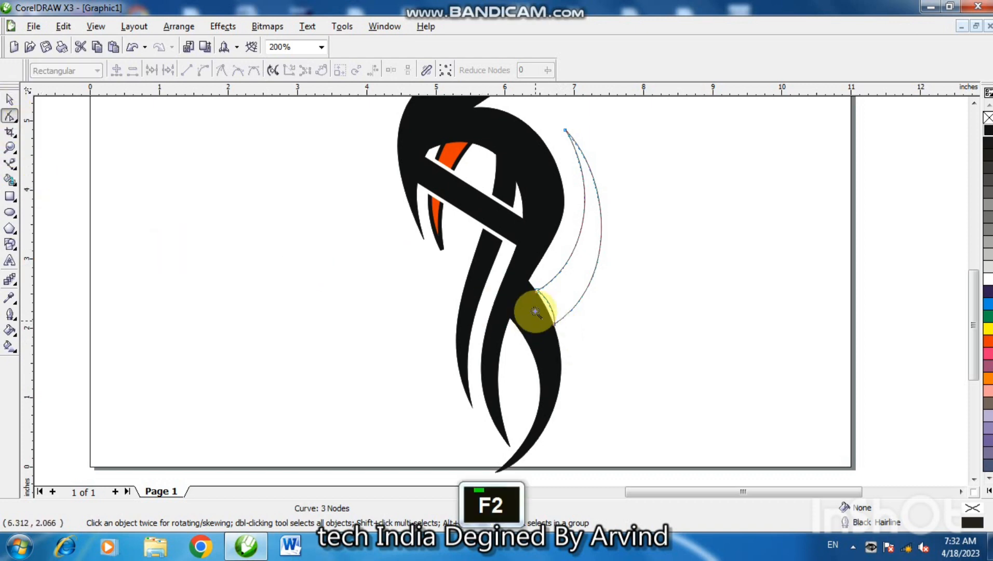
click(540, 314)
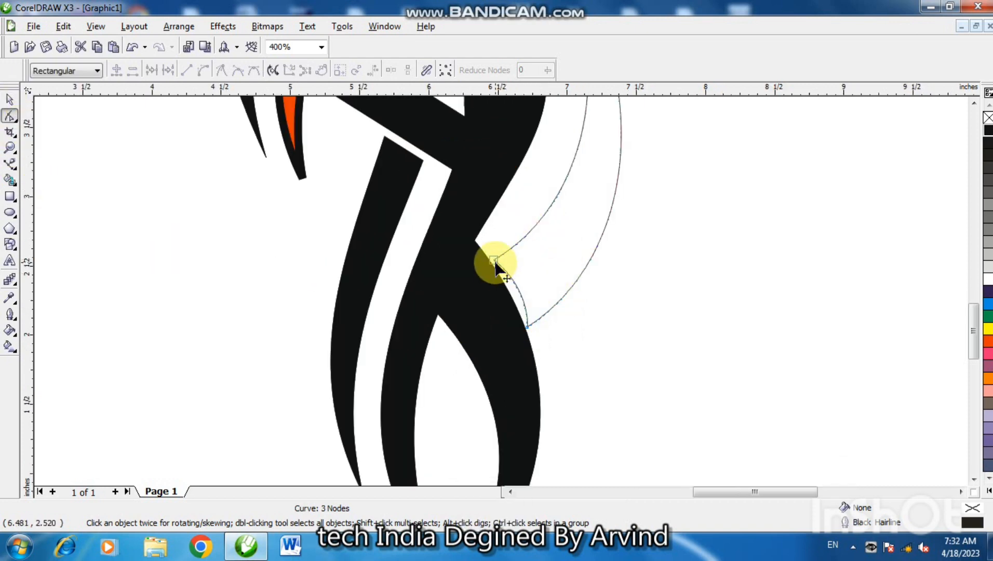
drag(496, 263, 498, 259)
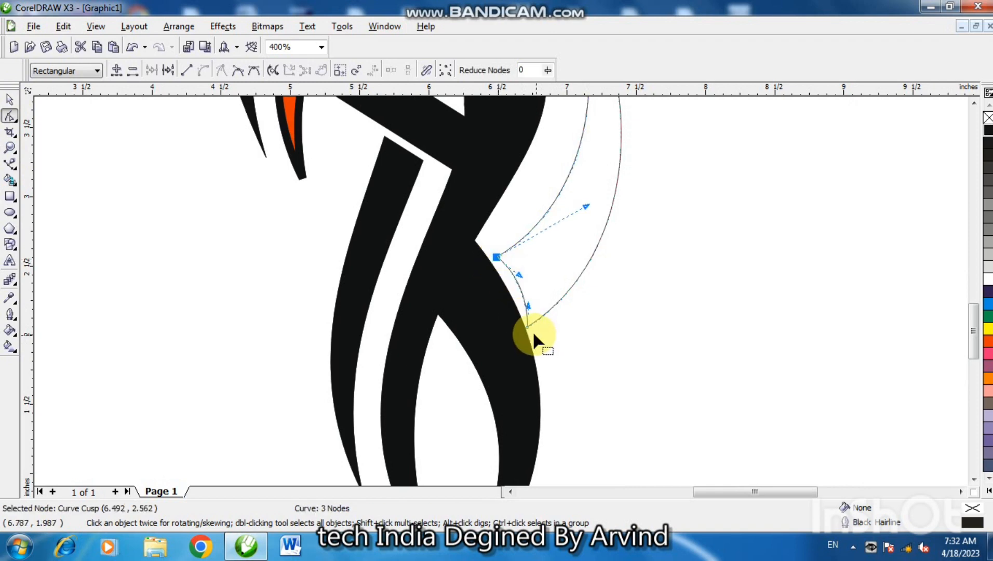
drag(527, 330, 530, 324)
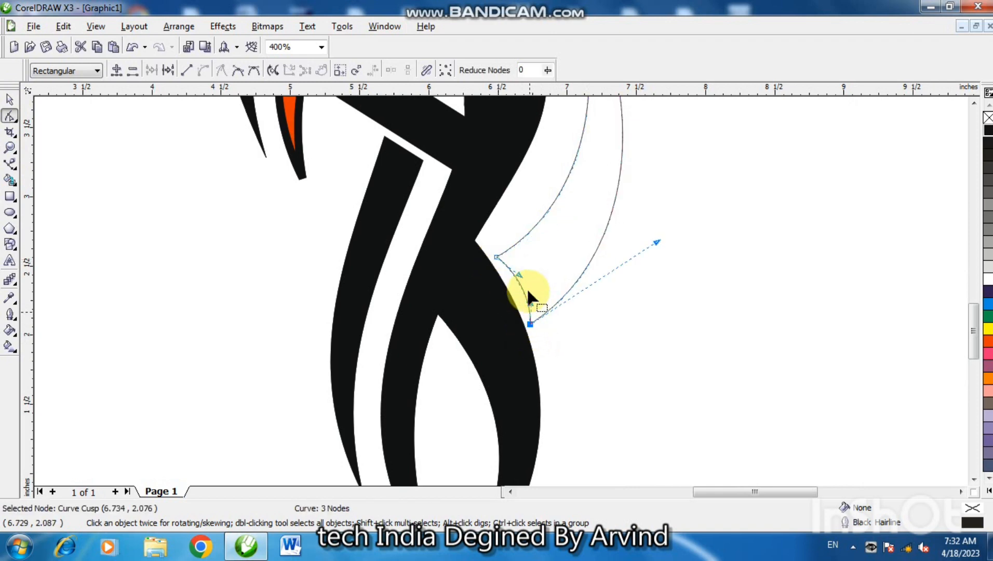
drag(517, 272, 529, 304)
click(532, 301)
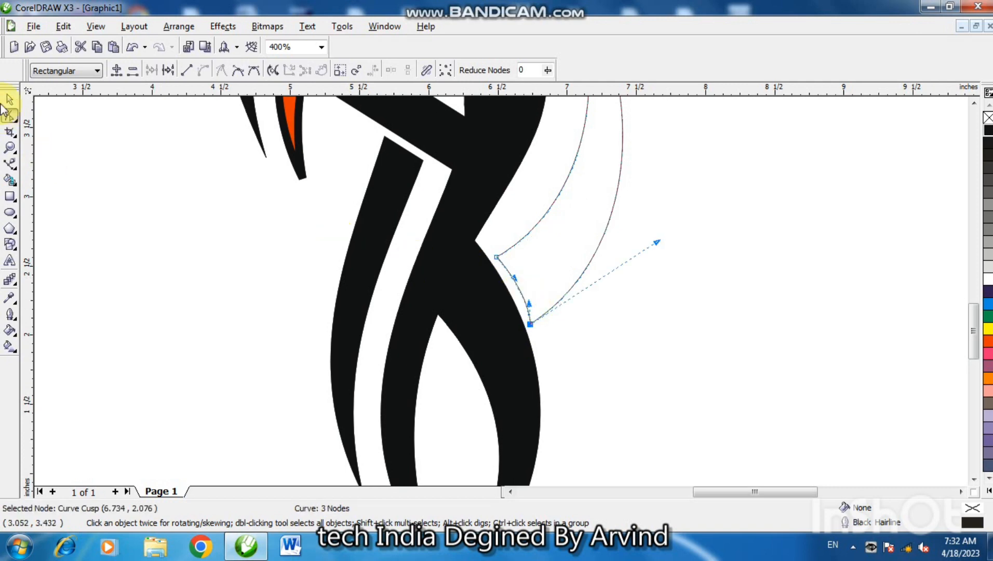
Step: Give the new crescent a 100C100M100Y100K black fill and outline, and deselect it
click(10, 101)
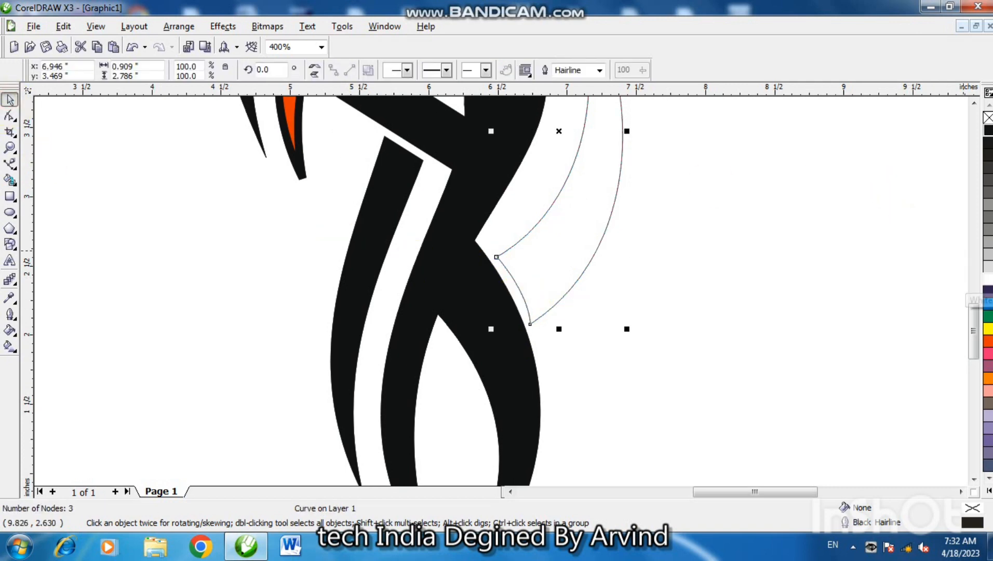
click(988, 130)
right_click(988, 130)
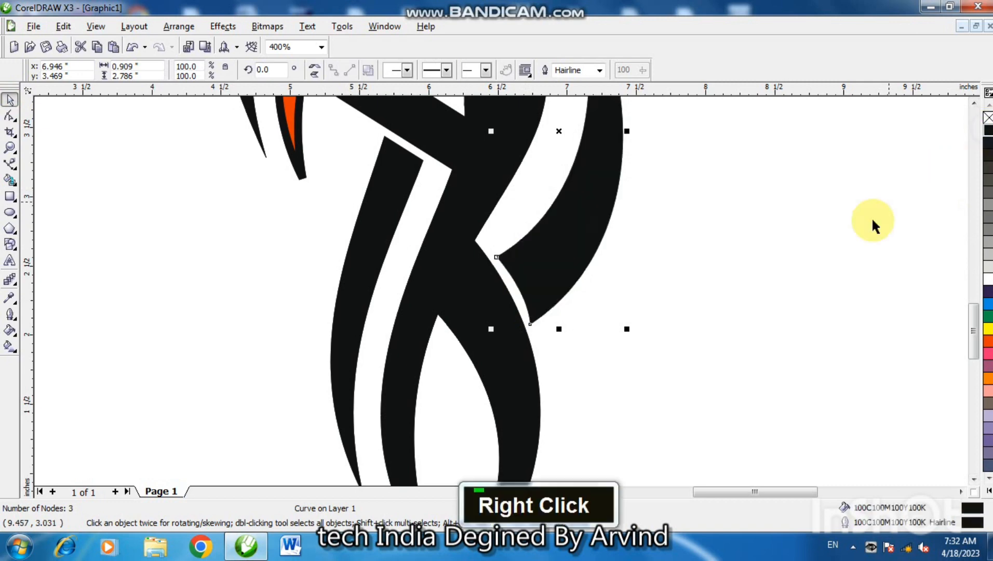
click(872, 217)
Step: Rotate the new outer crescent 4 degrees and move it slightly up and inward, following the main stroke's outer edge
key(F3)
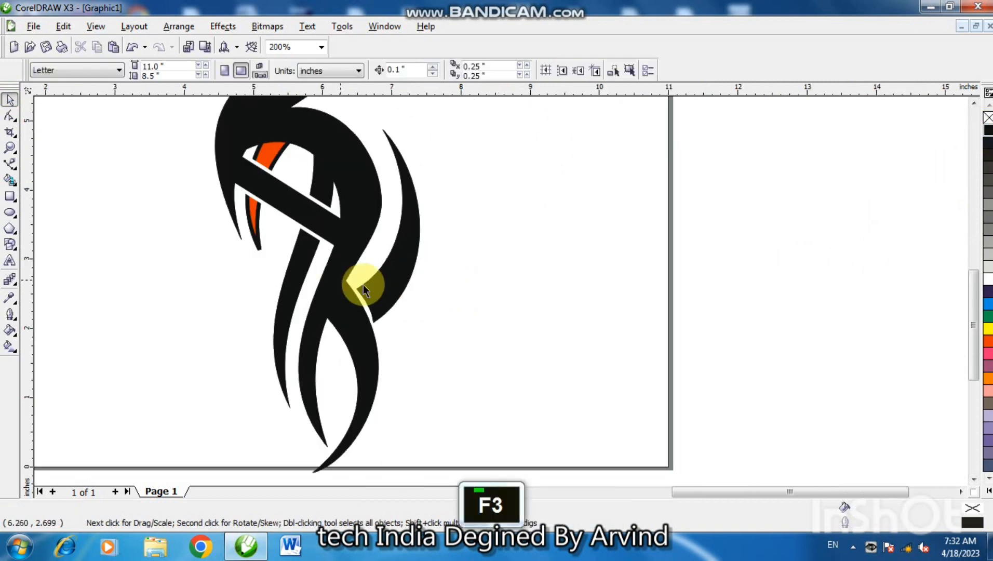
click(395, 283)
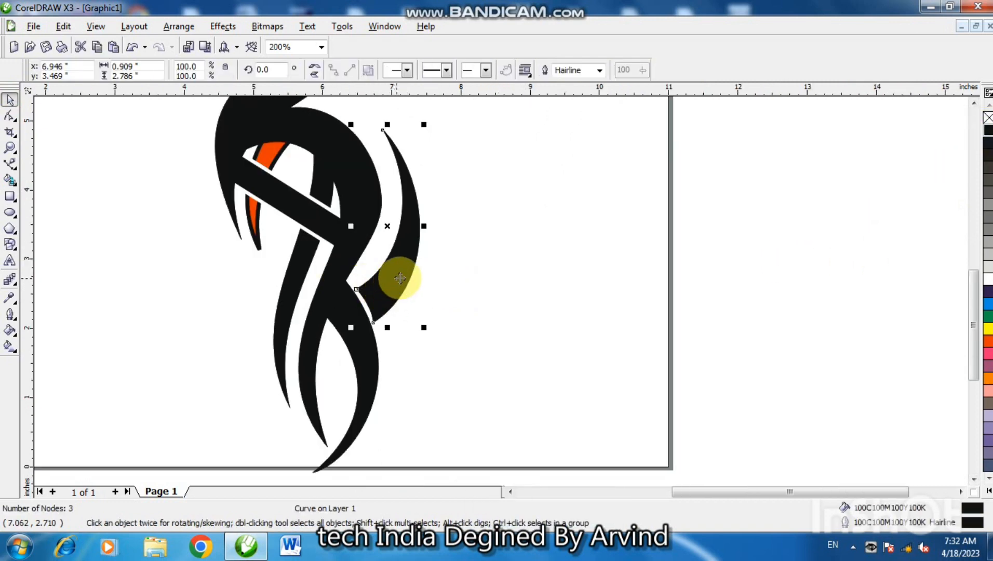
click(399, 278)
drag(401, 274, 397, 267)
drag(408, 311, 423, 312)
click(395, 276)
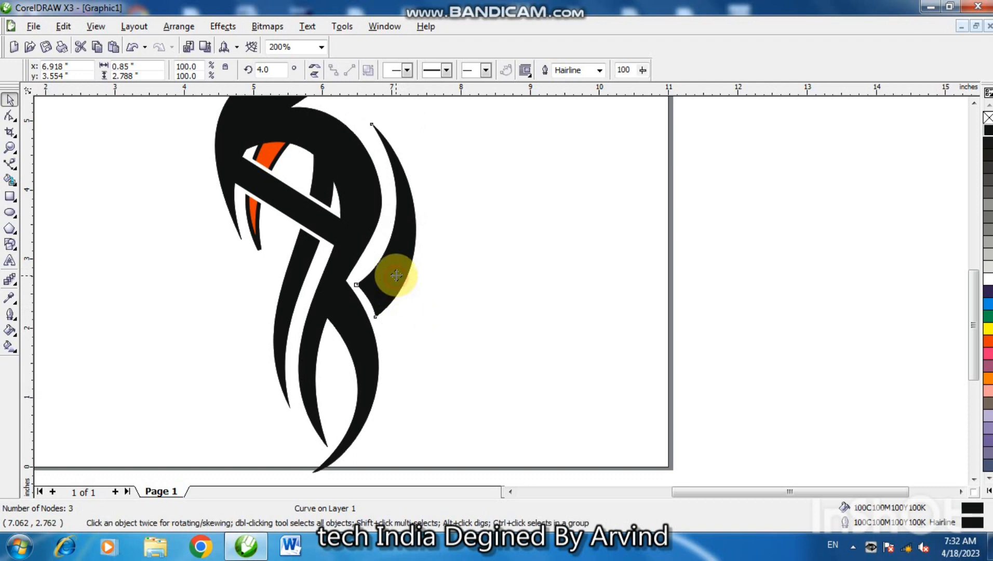
drag(395, 276, 394, 274)
click(476, 294)
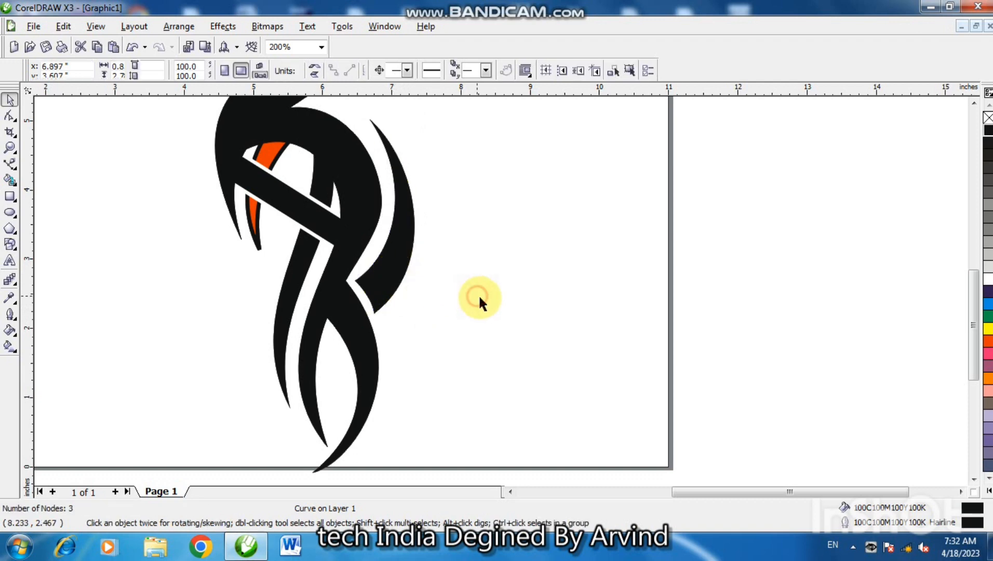
Step: Scale the outer crescent about its centre to about 93.1% and move it slightly down and inward, leaving it deselected
key(F3)
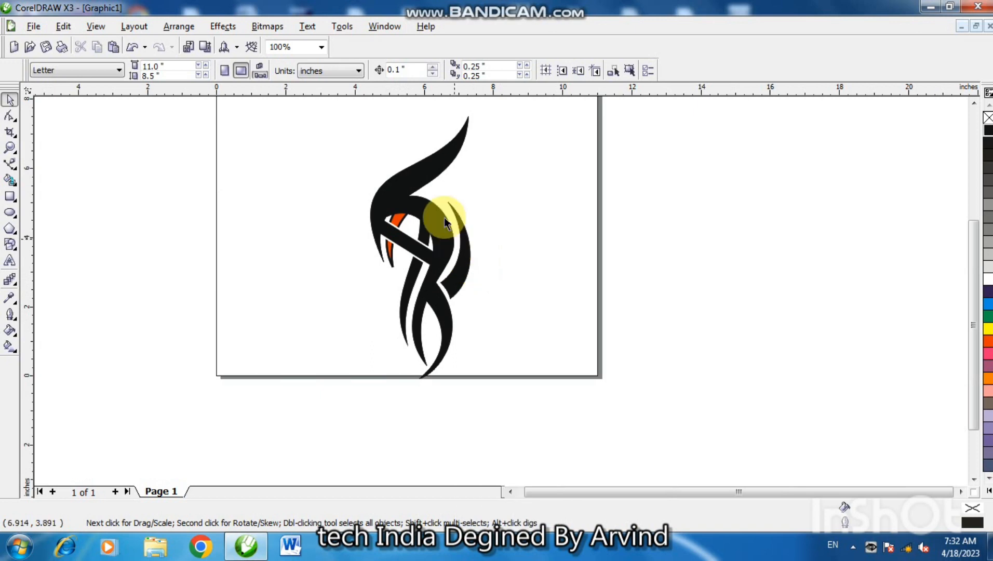
click(468, 270)
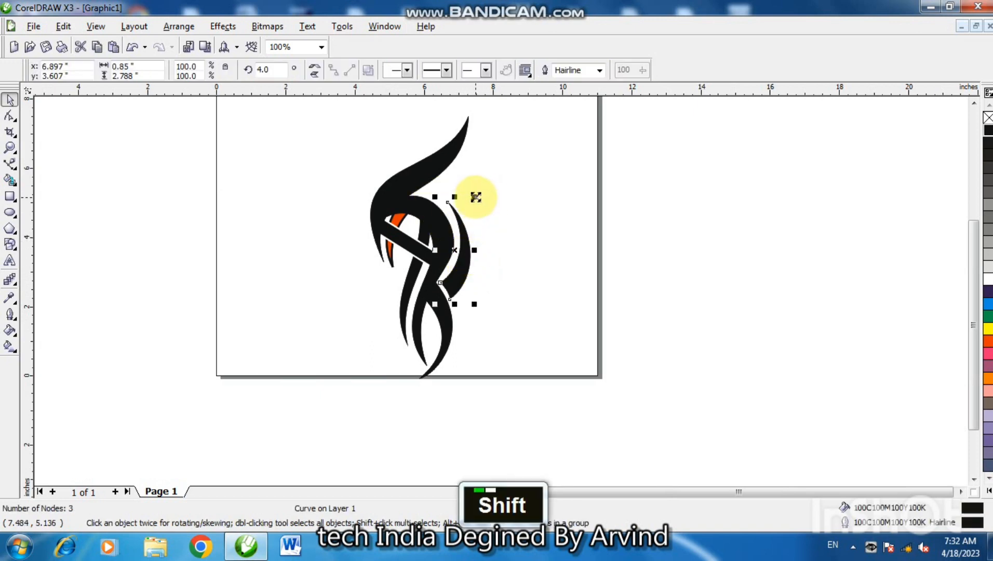
drag(476, 197, 473, 200)
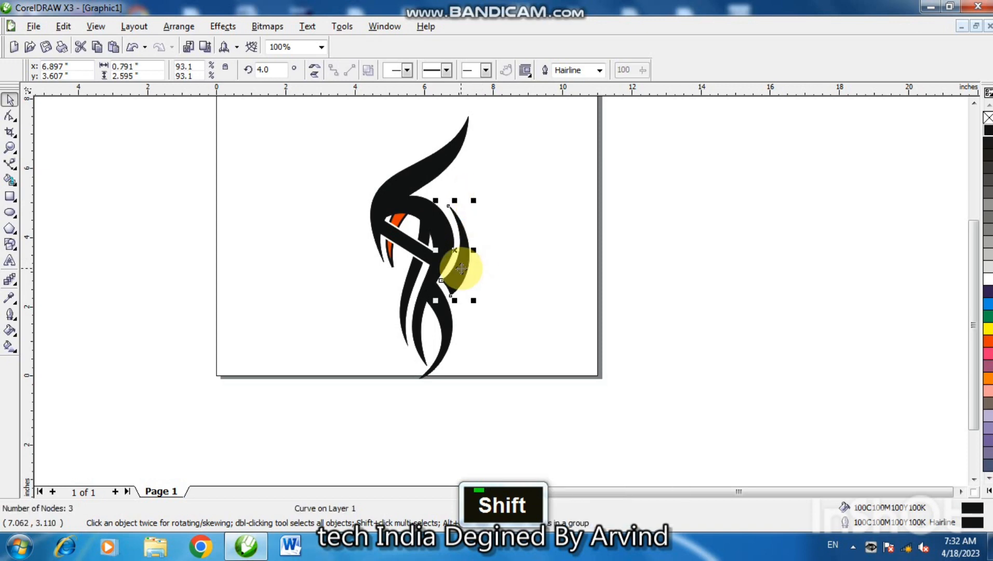
drag(462, 269, 460, 272)
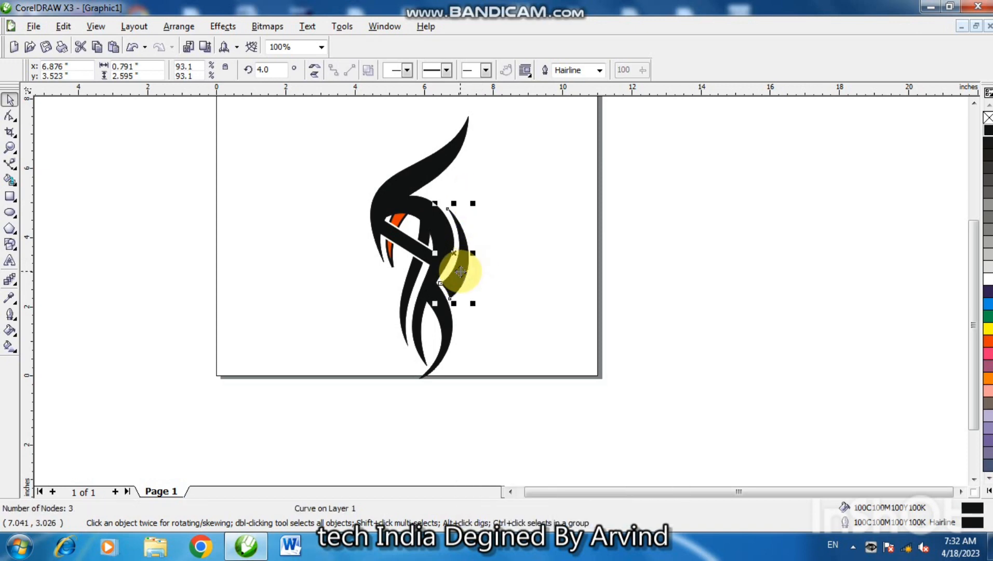
click(496, 278)
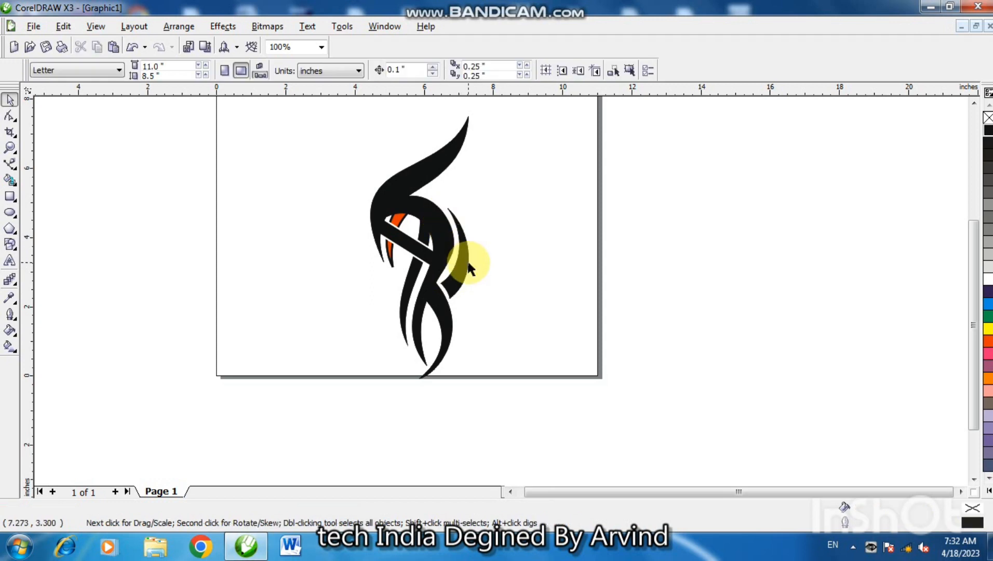
Step: Draw a slim slanted Bezier triangle about 1.9 inches tall, with its short base on the main arch and its tip beside the upper leaf's tip
click(10, 164)
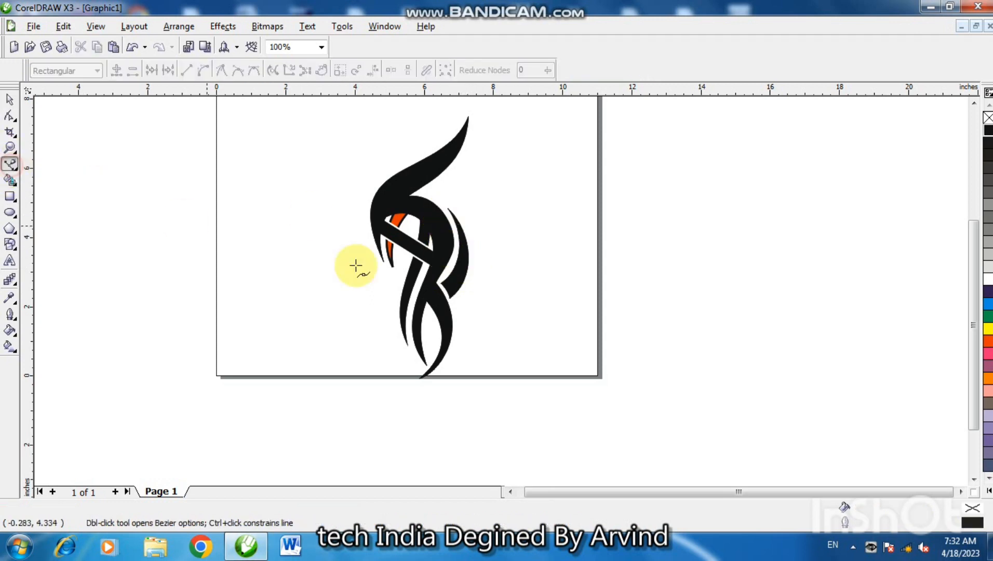
key(F2)
click(452, 198)
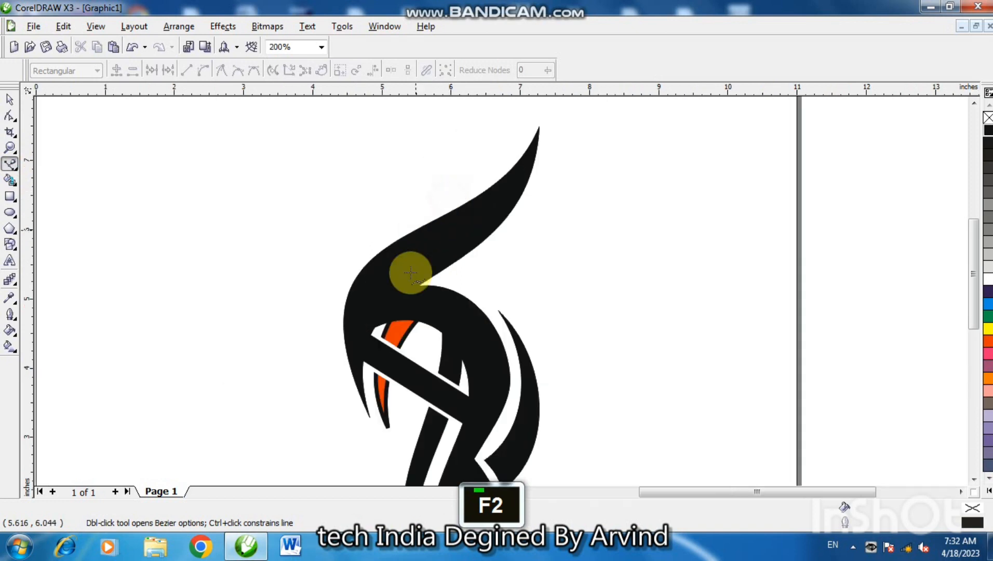
click(447, 289)
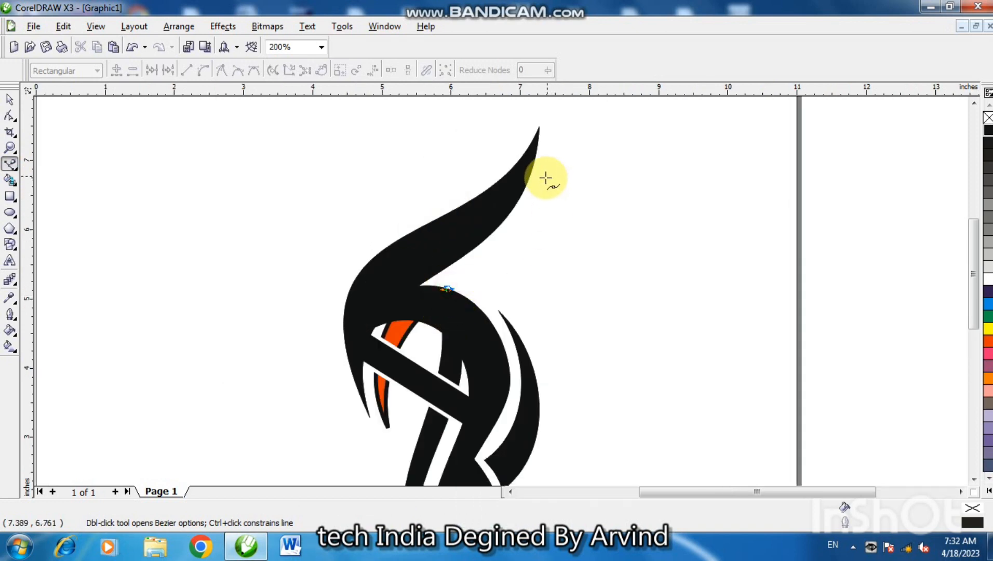
click(553, 156)
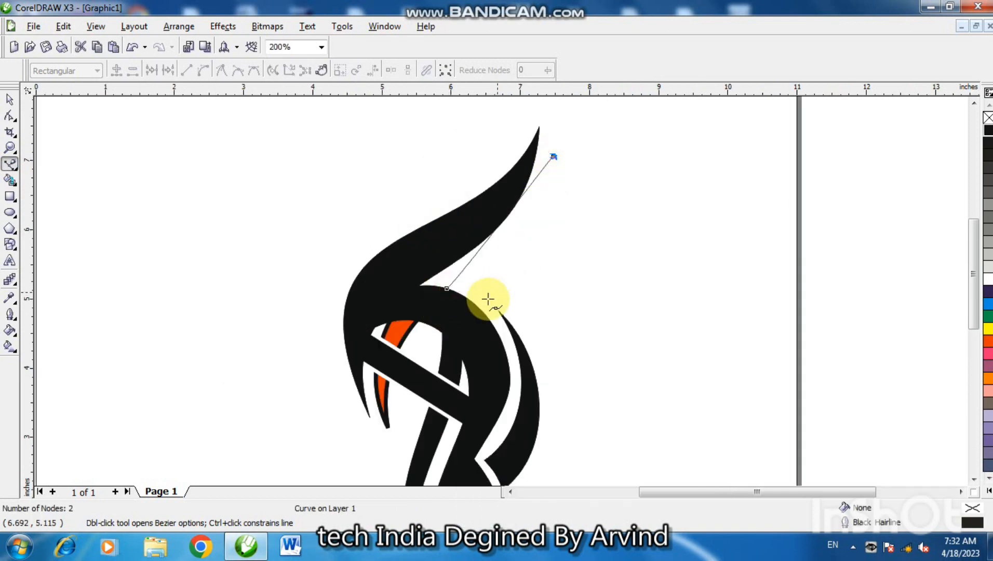
click(474, 305)
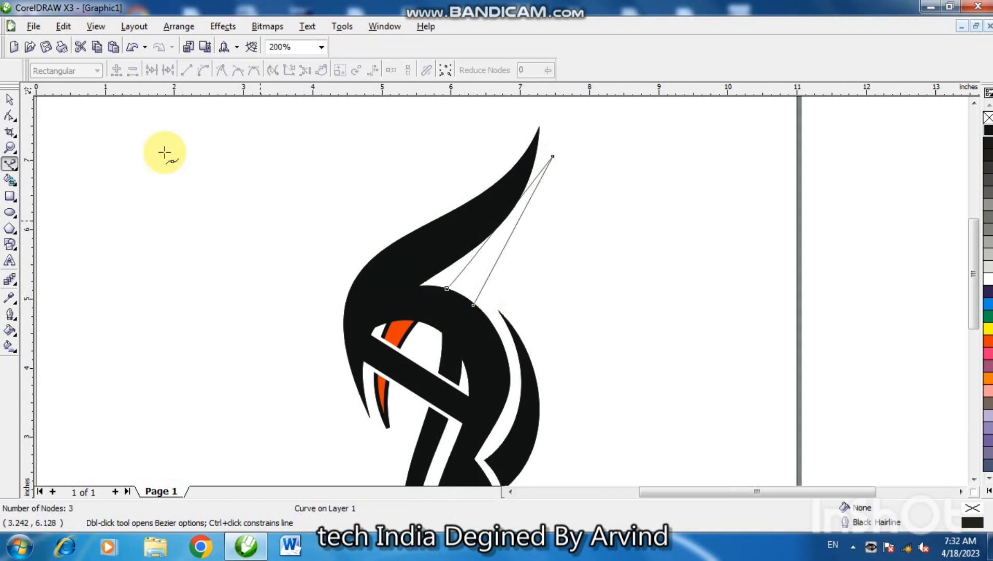
Step: Convert both long sides of the new triangle to curves and bow the lower part of its outer side outward
click(10, 116)
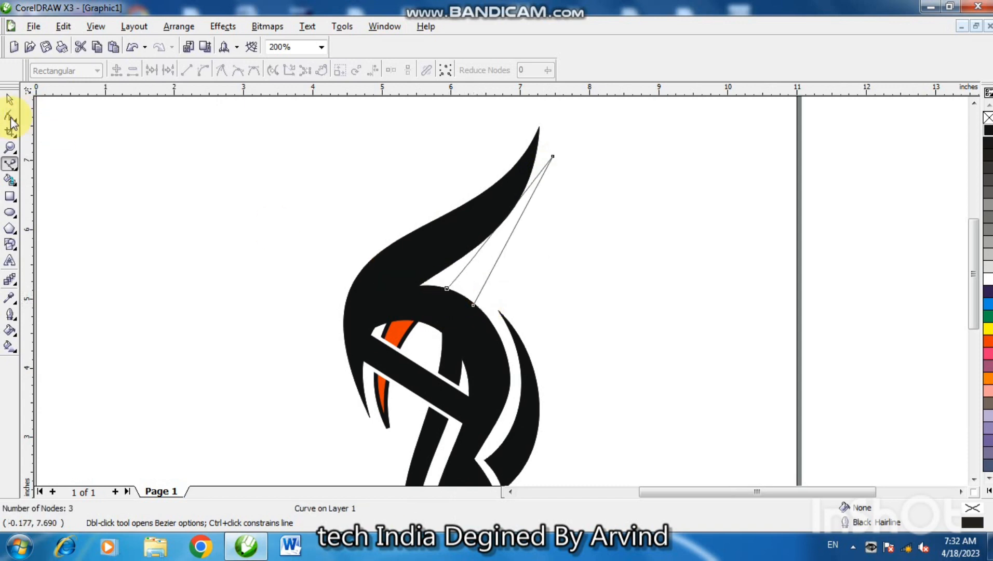
right_click(506, 244)
click(554, 303)
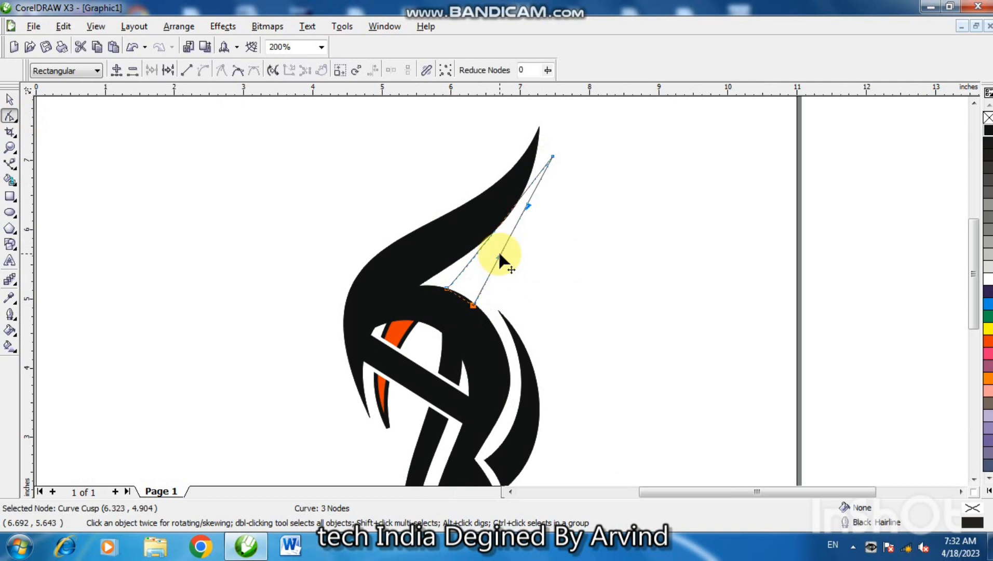
drag(499, 257, 531, 281)
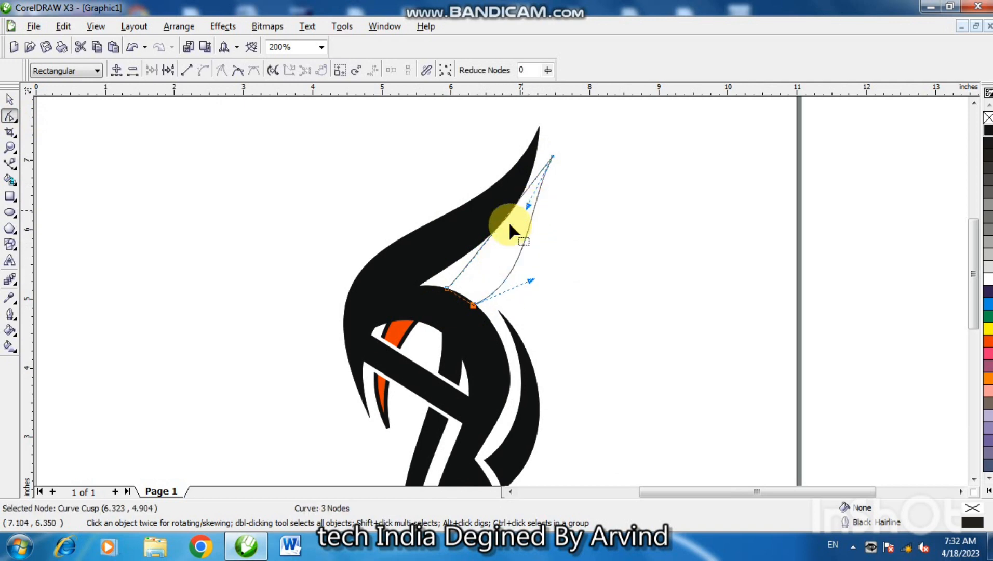
right_click(496, 227)
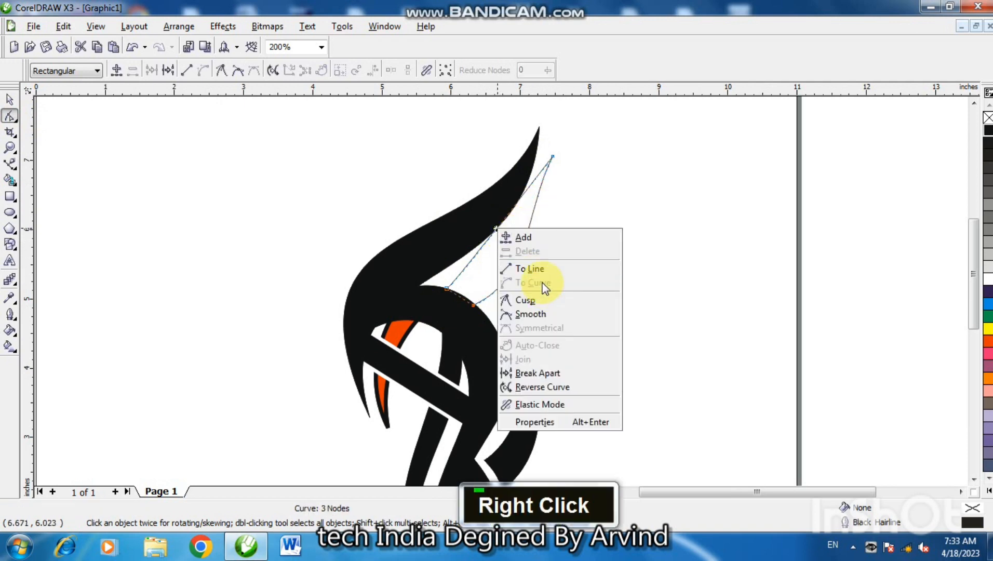
click(578, 210)
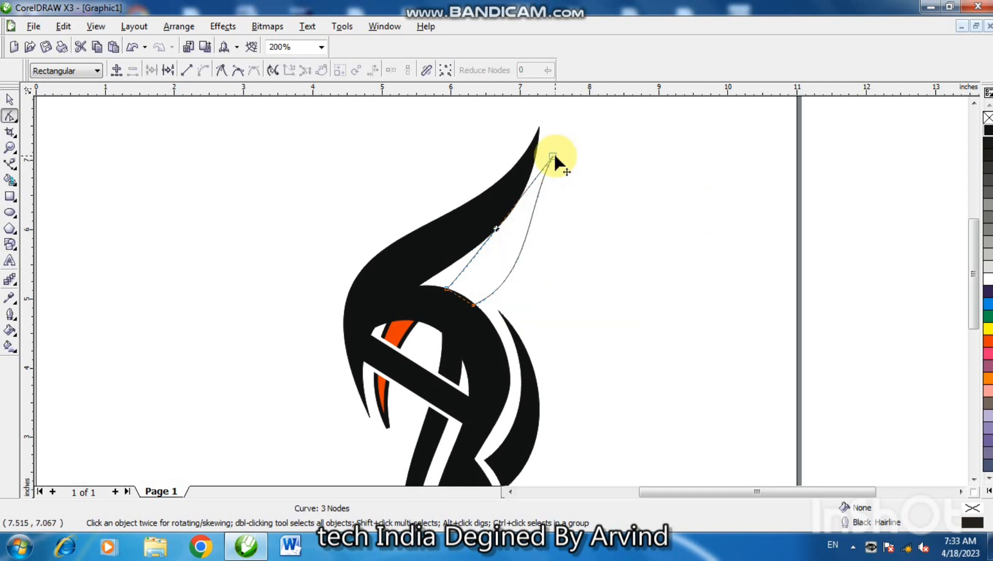
click(553, 154)
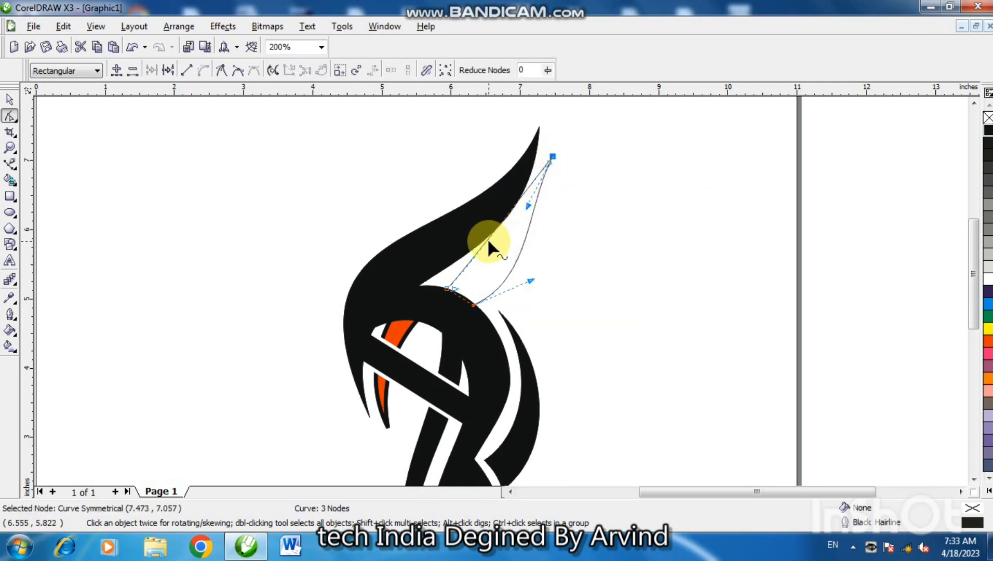
drag(526, 208, 535, 214)
key(ctrl)
key(ctrl+z)
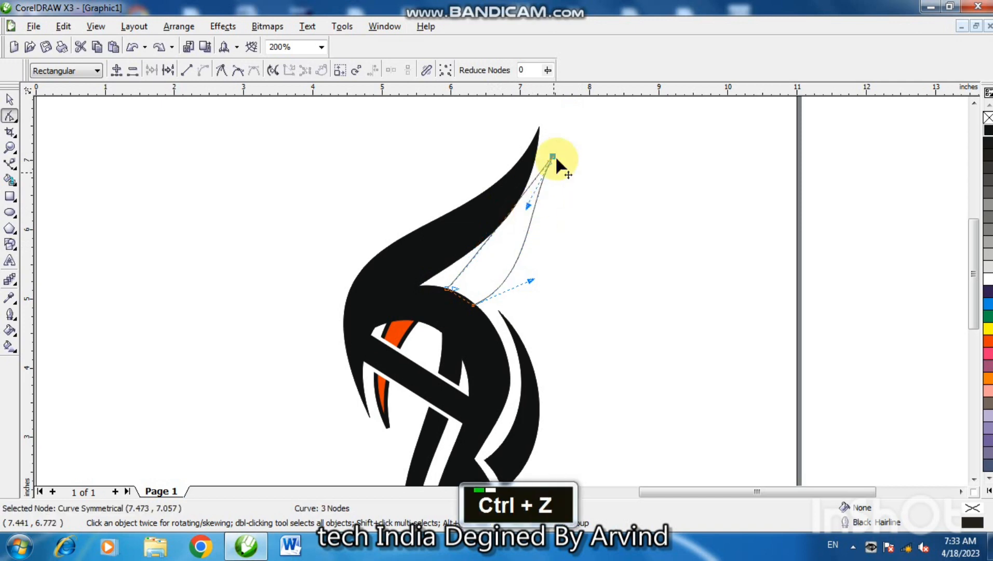
Step: Make the new shape's upper tip a cusp node and bend its inner long side to follow the upper leaf's lower edge
right_click(554, 154)
click(589, 232)
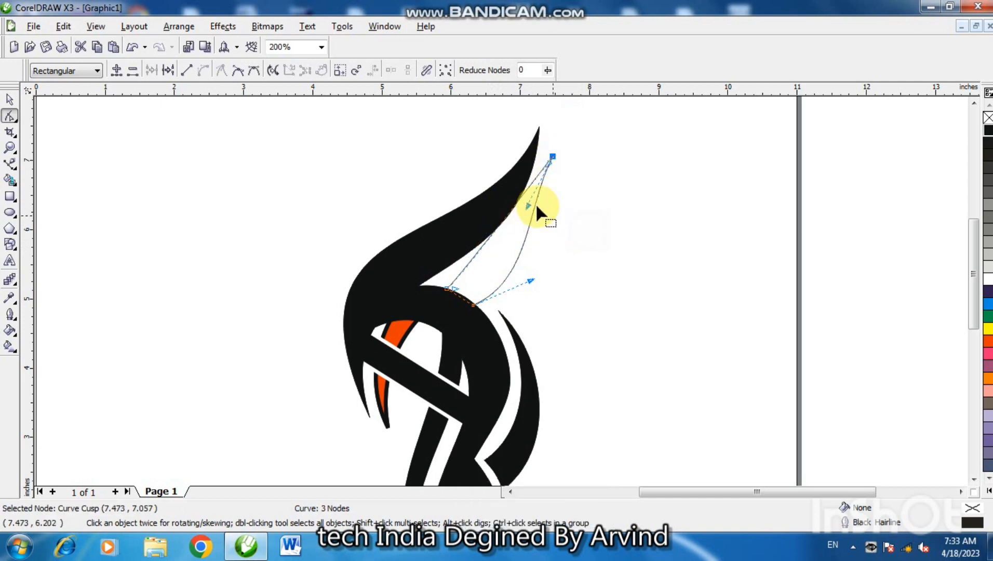
drag(548, 160, 506, 233)
click(445, 285)
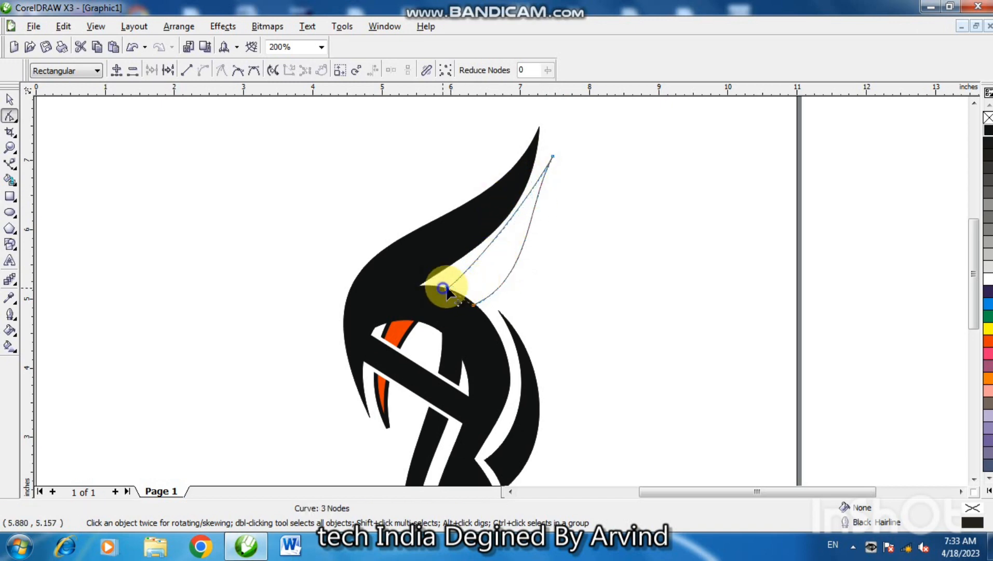
right_click(445, 284)
key(Escape)
right_click(445, 289)
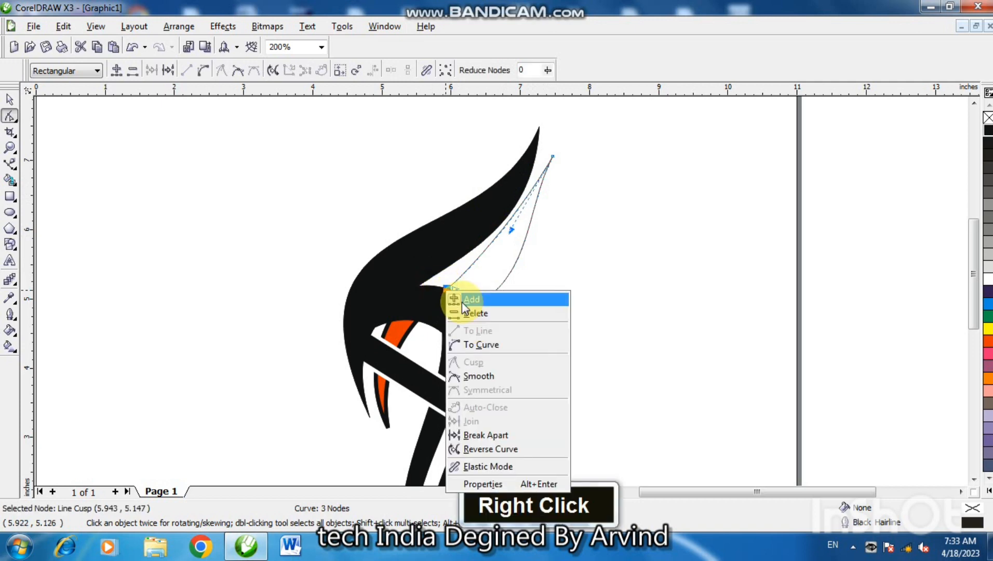
click(301, 339)
drag(455, 289, 475, 281)
key(Home)
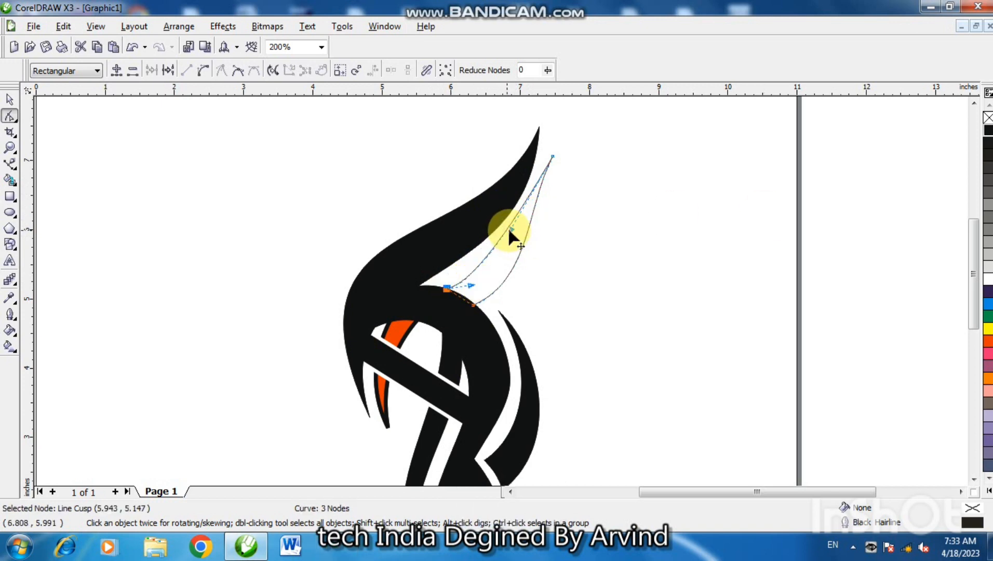
Step: Shift the new shape's inner base corner slightly toward the upper leaf and adjust the curvature of both long sides
drag(511, 230, 519, 232)
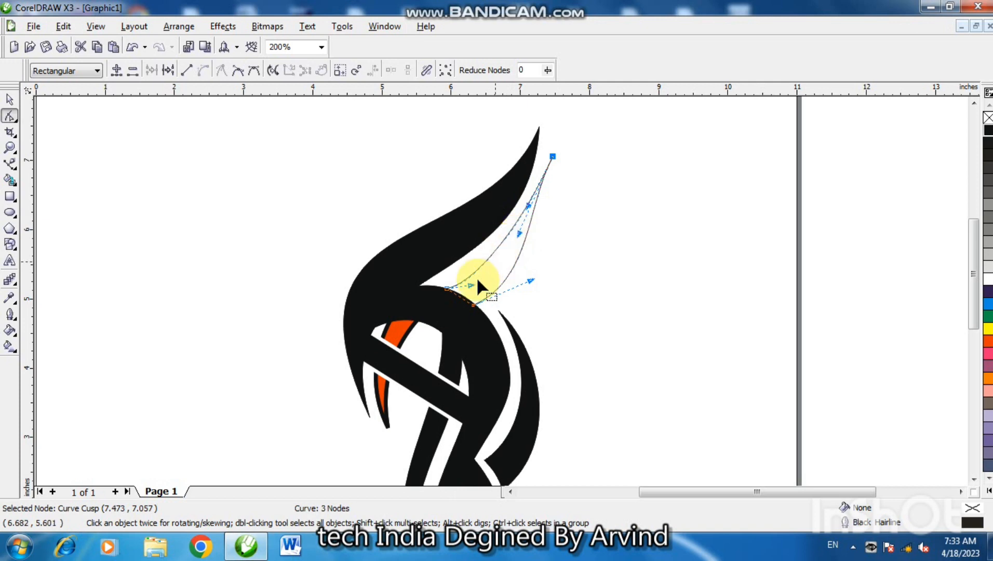
drag(473, 280, 442, 284)
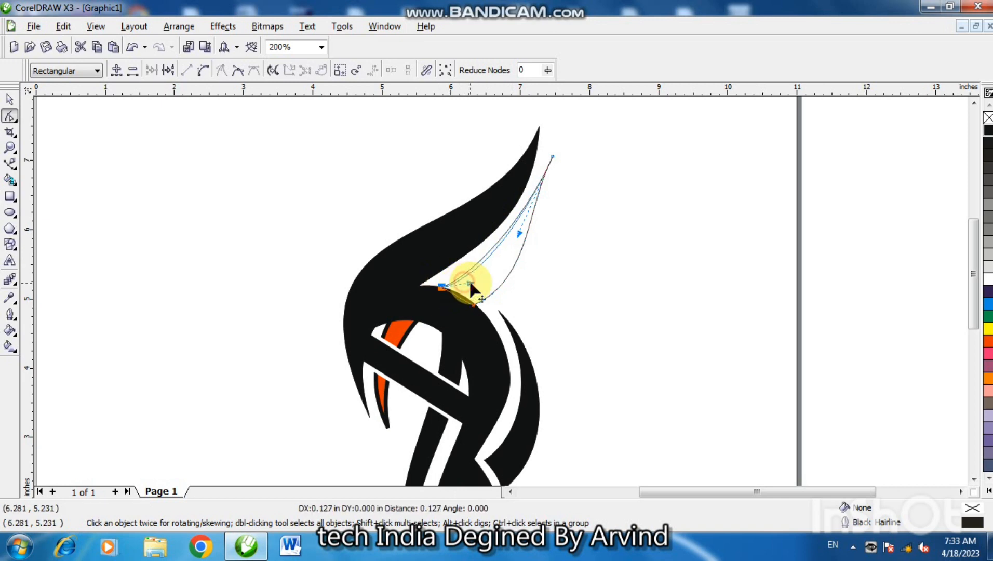
drag(517, 231, 519, 234)
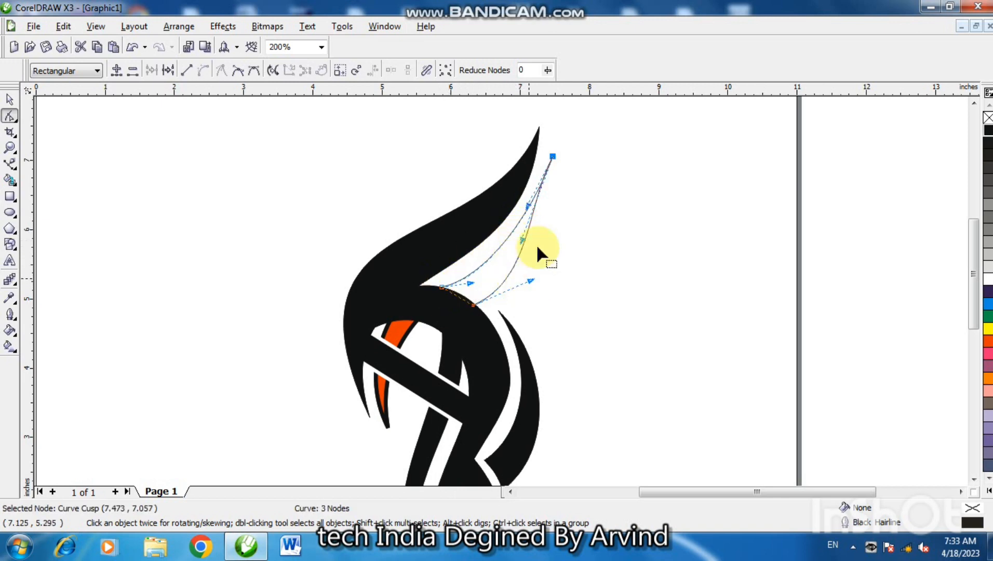
drag(522, 240, 527, 266)
click(532, 279)
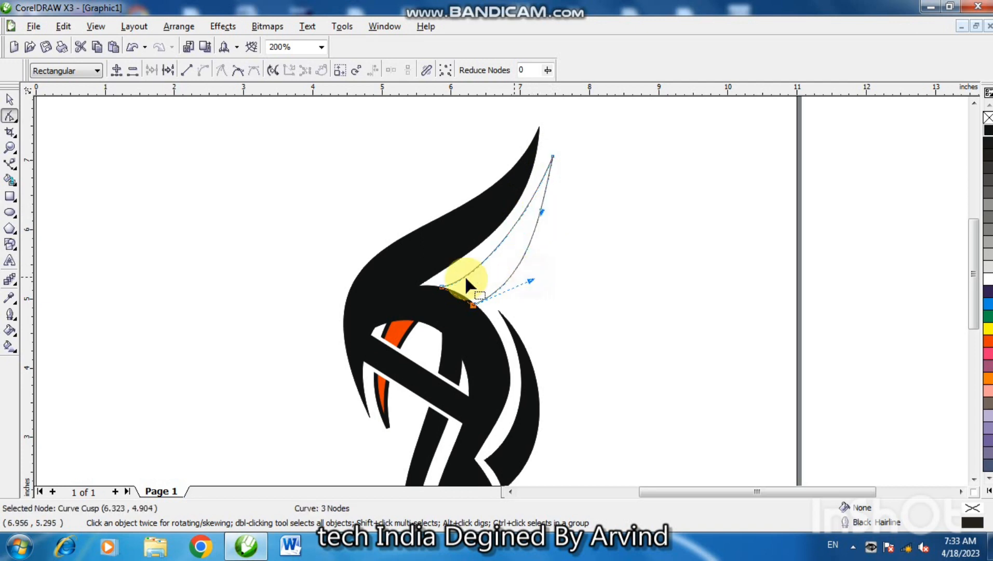
Step: Refine the new shape's inner long side so it runs evenly alongside the upper leaf's lower edge
click(552, 155)
click(524, 229)
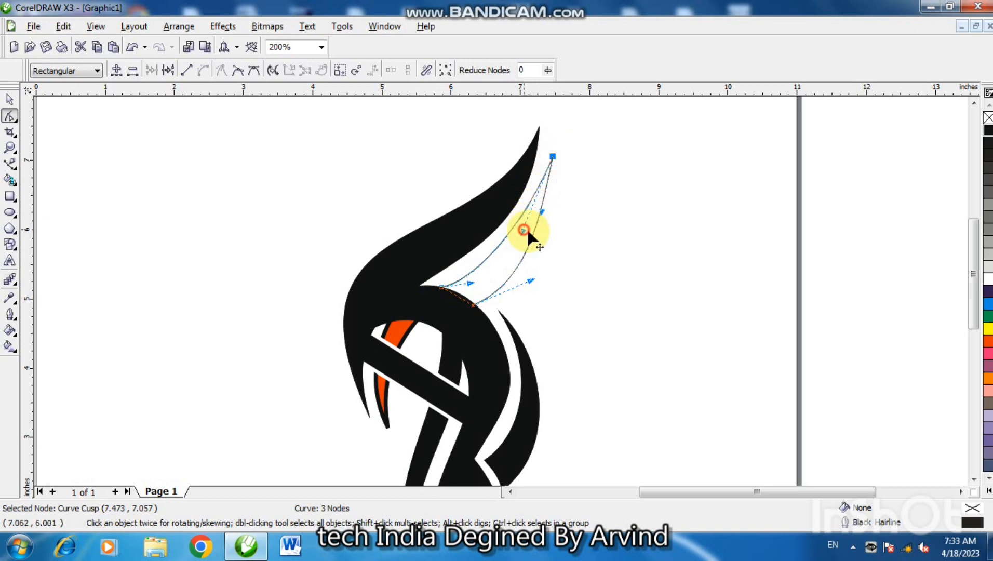
drag(523, 230, 532, 236)
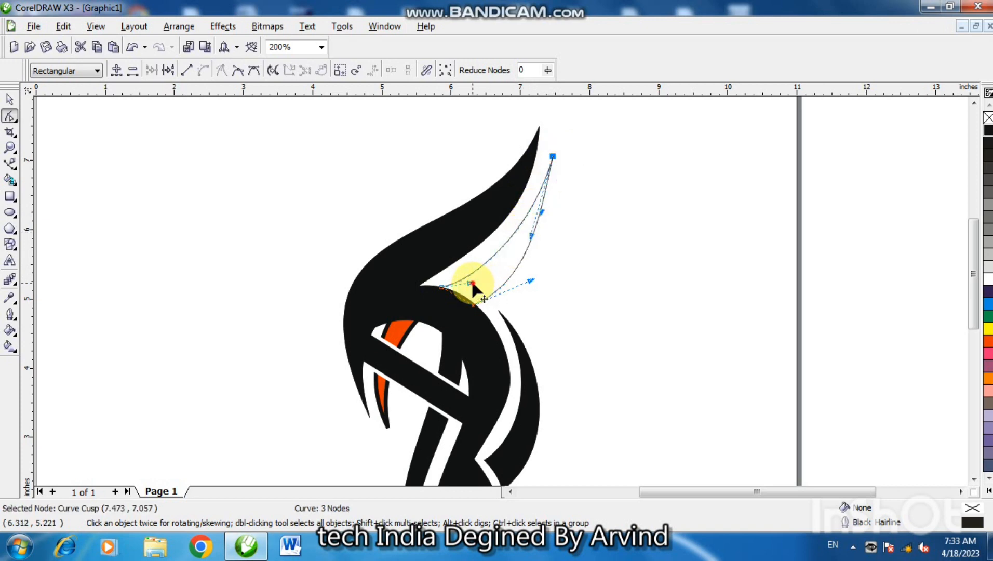
drag(472, 282, 448, 278)
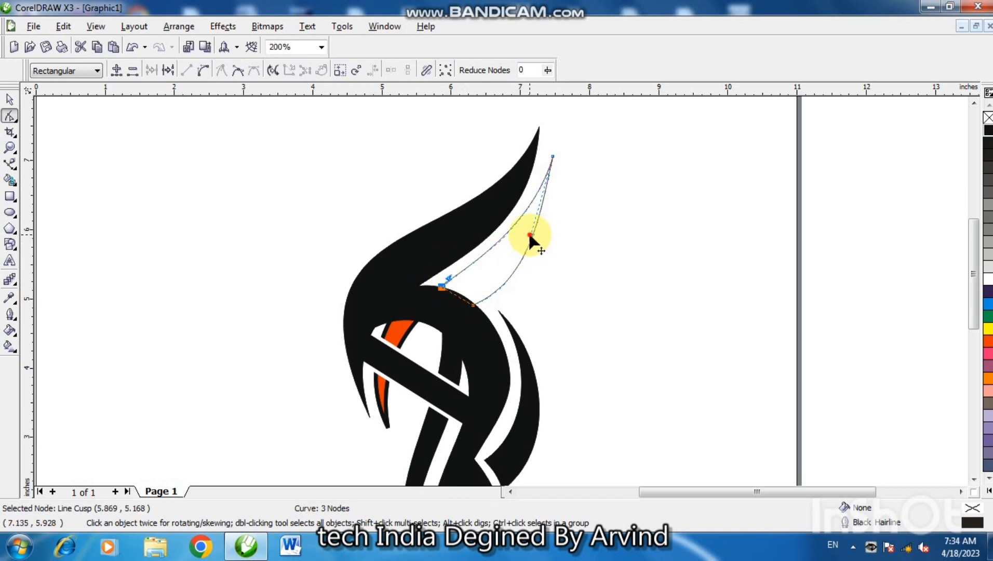
drag(530, 234, 528, 249)
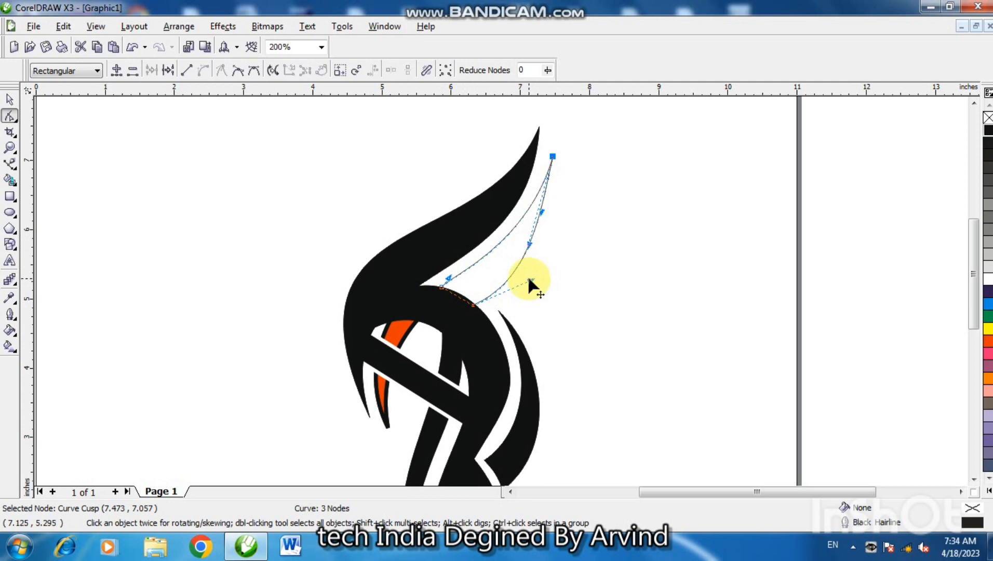
Step: Bow the upper part of the new shape's outer long side outward into a smooth arc ending at the tip
drag(543, 209, 545, 245)
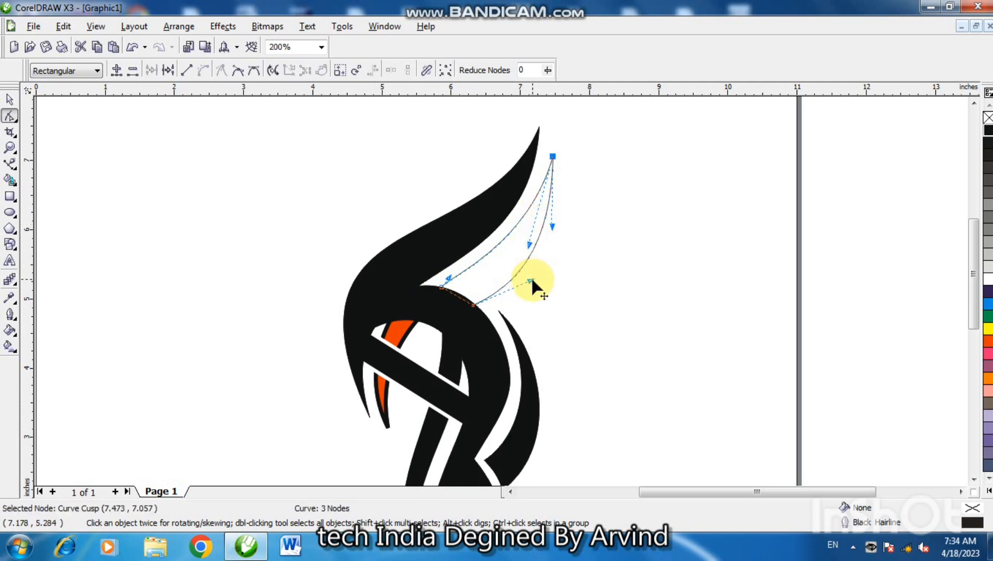
drag(531, 279, 535, 268)
click(552, 225)
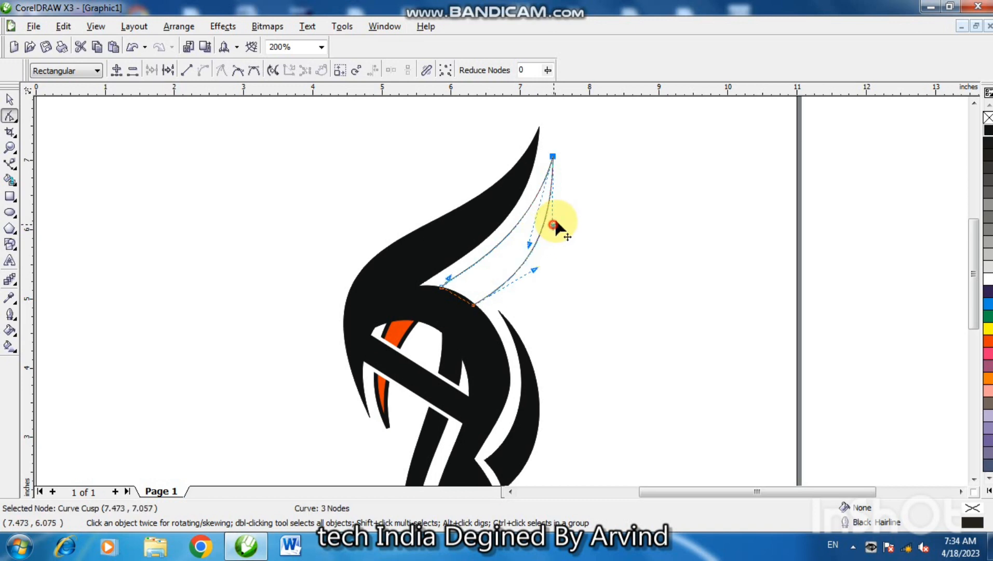
drag(551, 224, 554, 219)
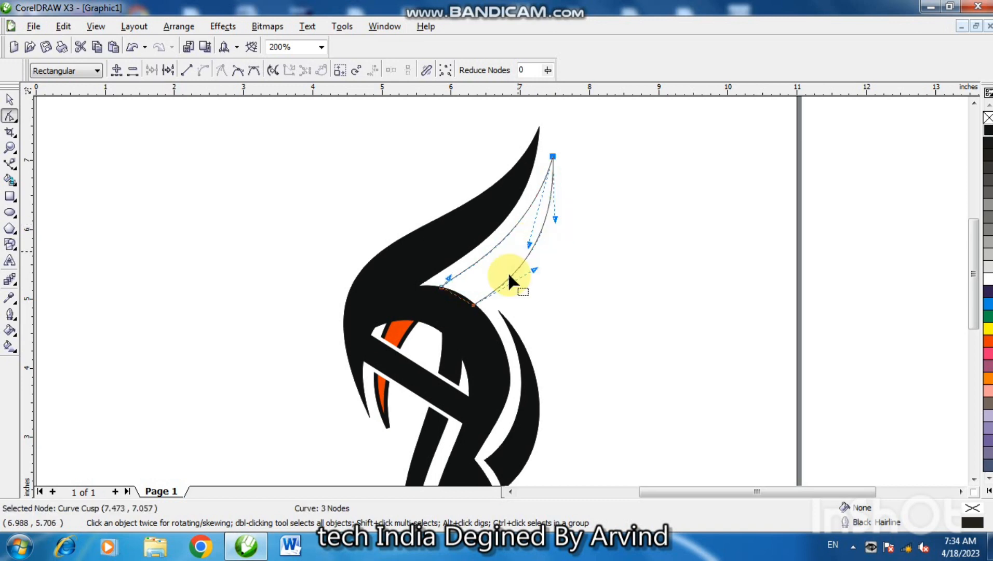
Step: Convert the new shape's short base to a curve and move the shape about 0.12 inches right and 0.05 inches up
right_click(458, 297)
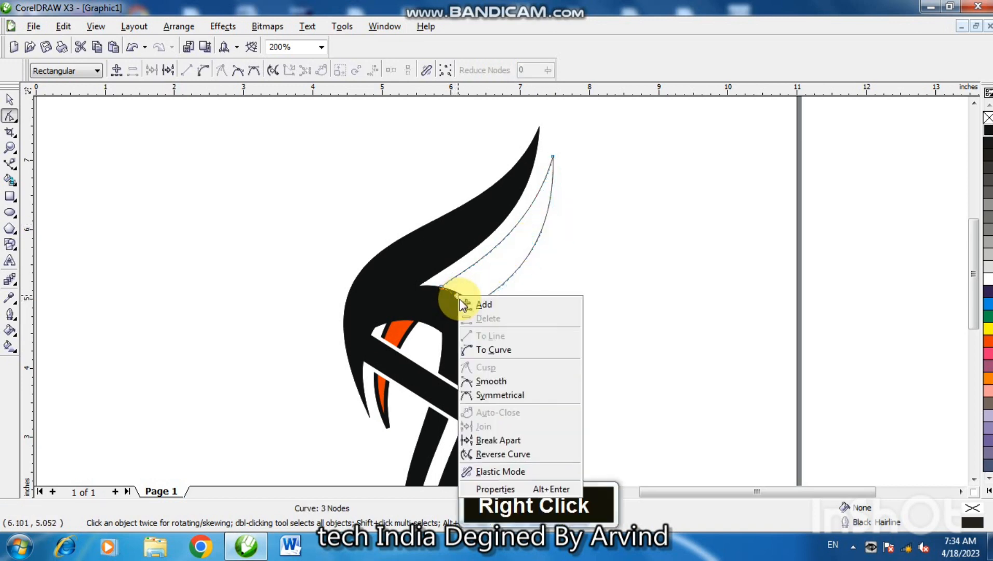
click(495, 348)
click(449, 294)
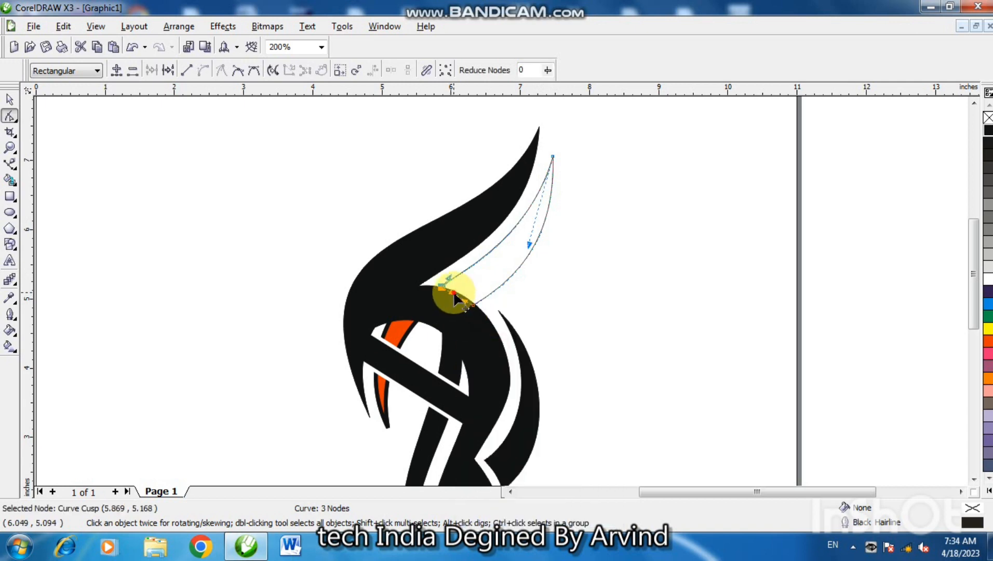
click(9, 100)
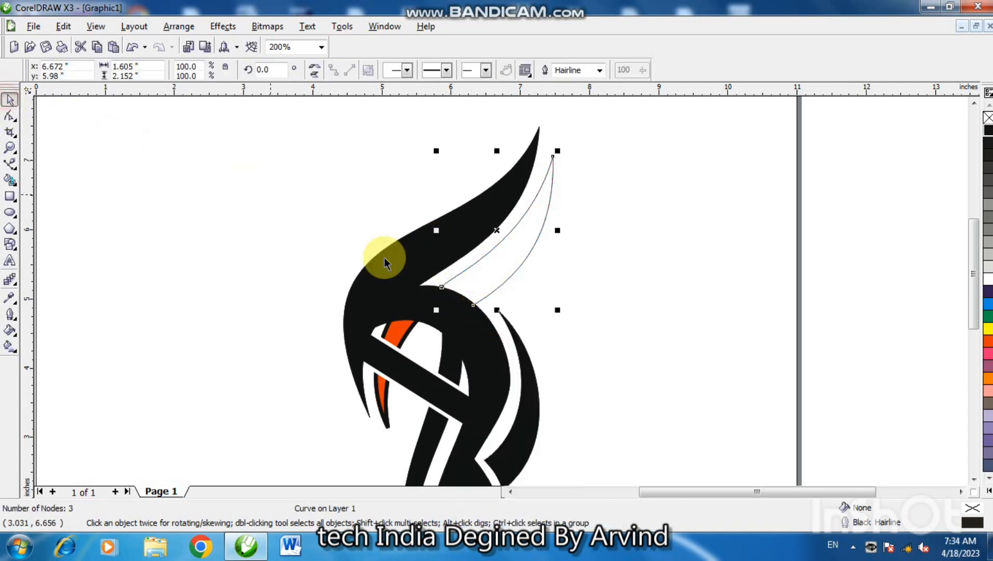
drag(499, 229, 506, 224)
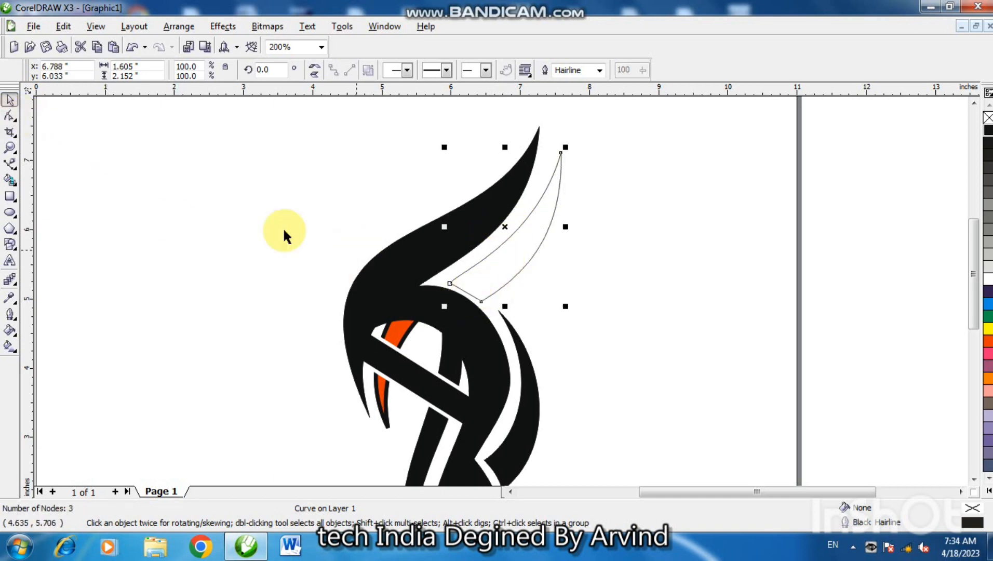
click(505, 225)
drag(567, 308, 570, 303)
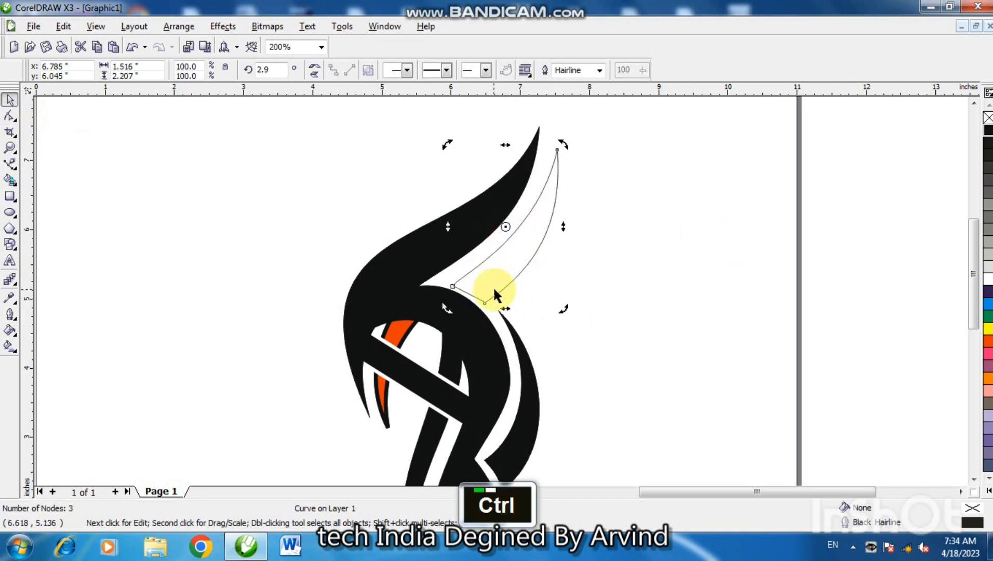
key(ctrl+z)
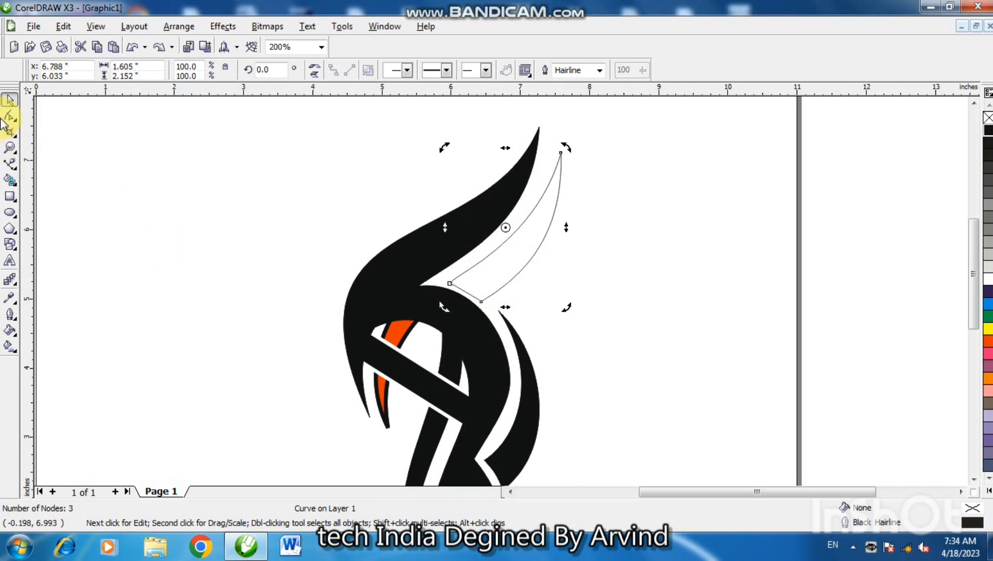
Step: Bend the new shape's short base into a convex curve that follows the main arch below it
click(10, 116)
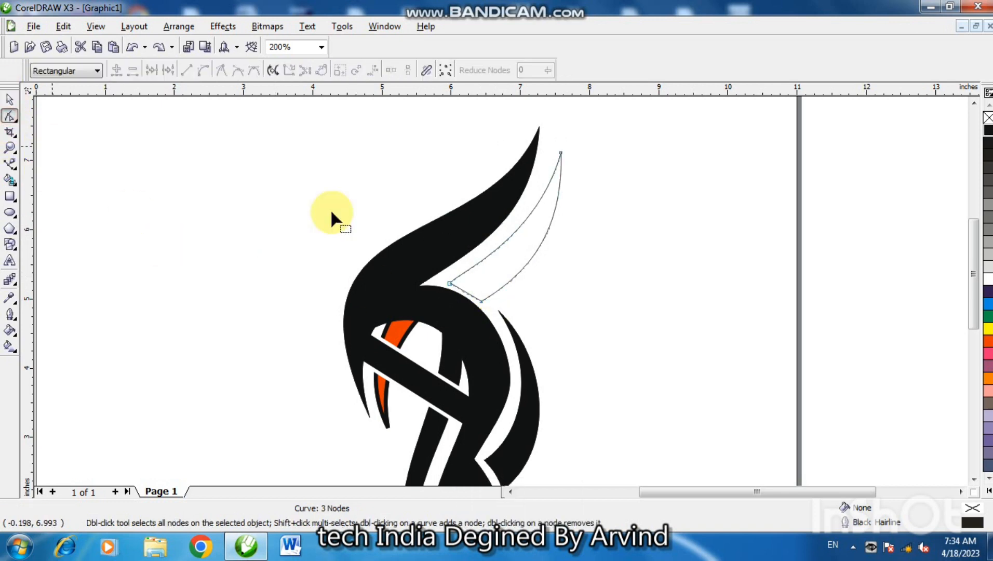
right_click(462, 291)
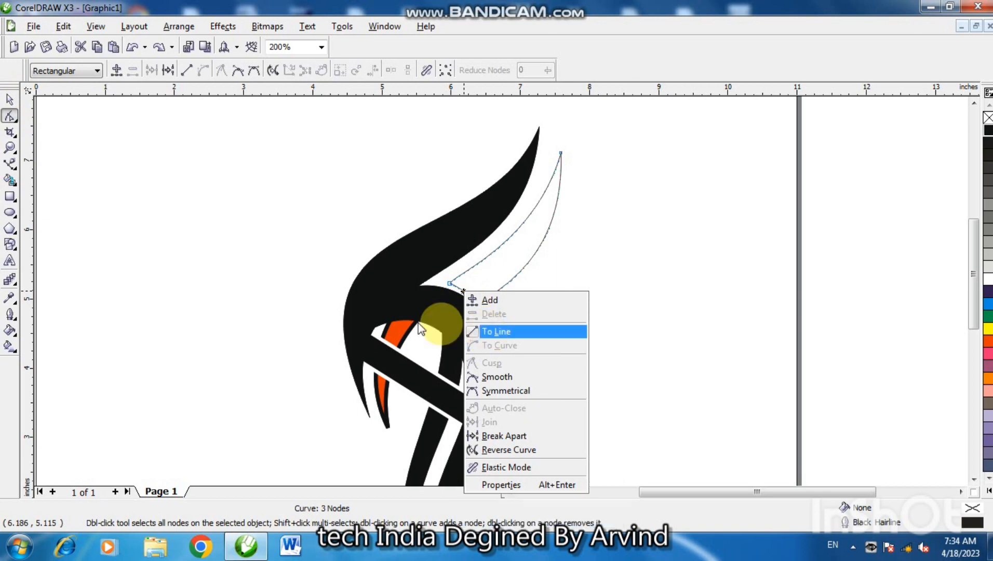
click(150, 373)
click(451, 284)
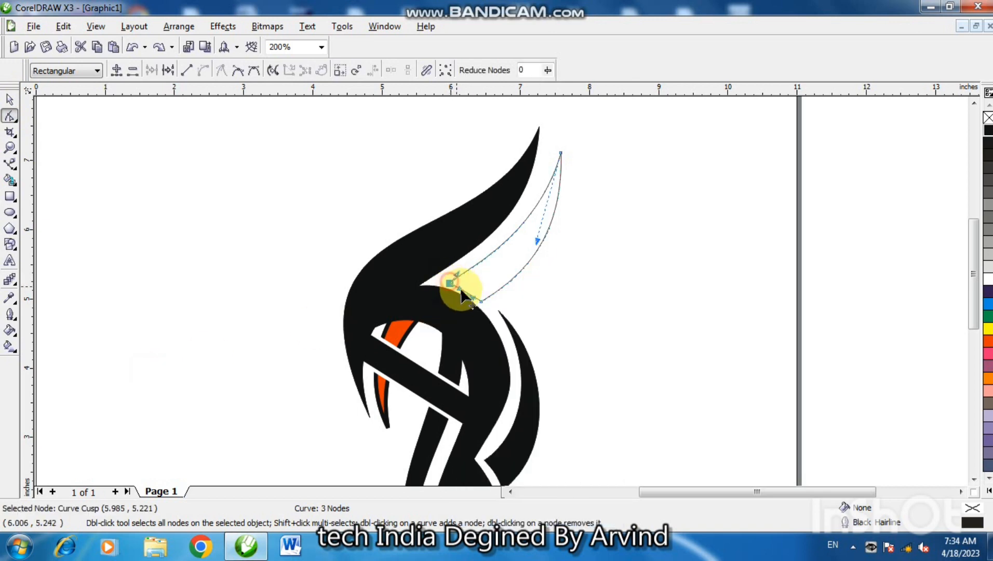
drag(462, 291, 519, 318)
click(520, 322)
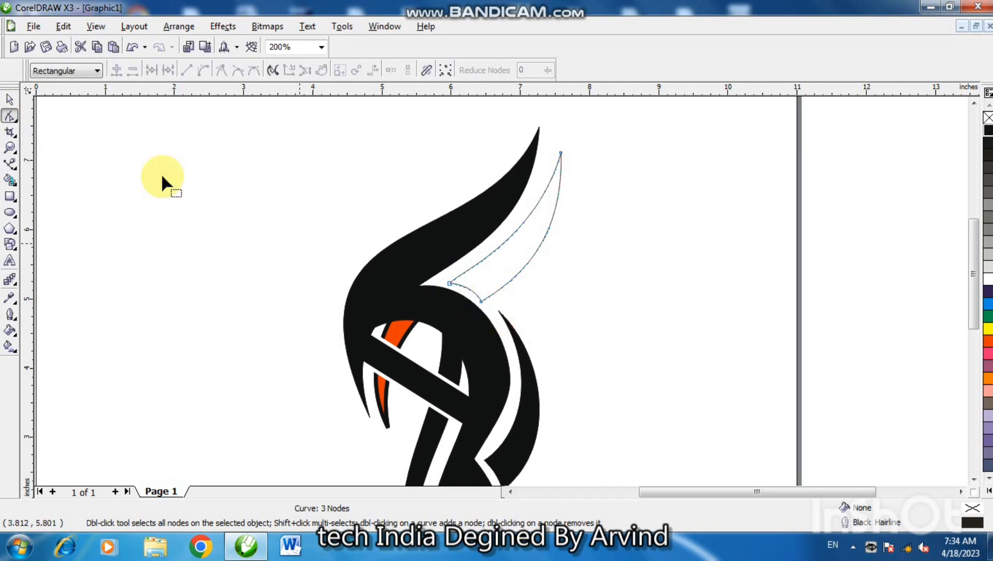
Step: Give the new leaf shape a black fill and a black outline, and leave it deselected
click(10, 100)
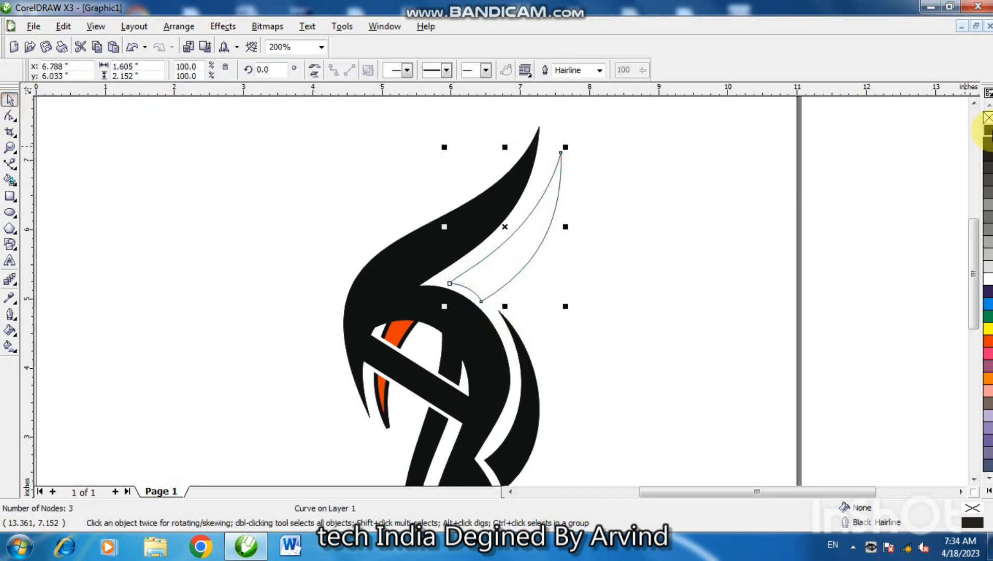
click(989, 131)
right_click(989, 131)
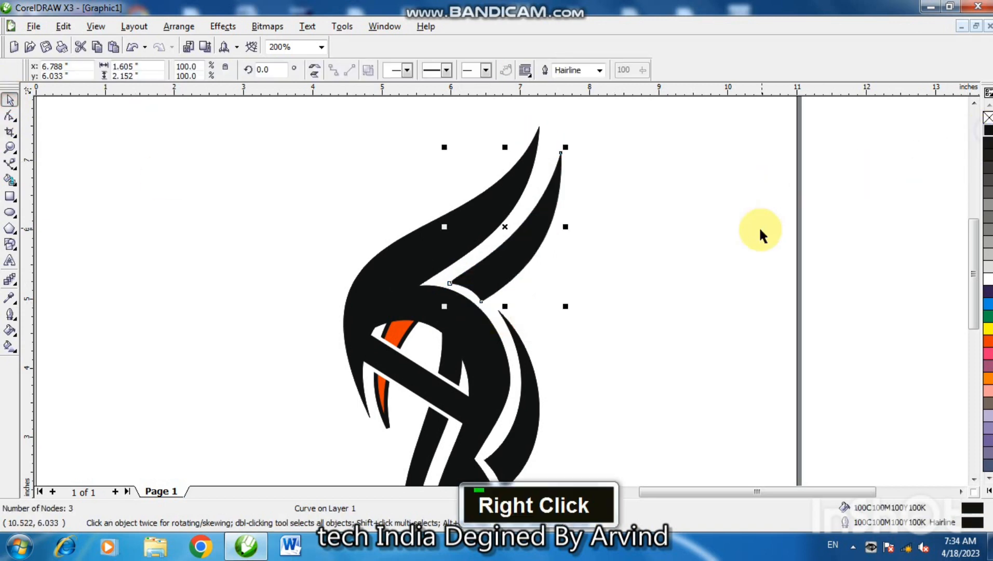
click(874, 212)
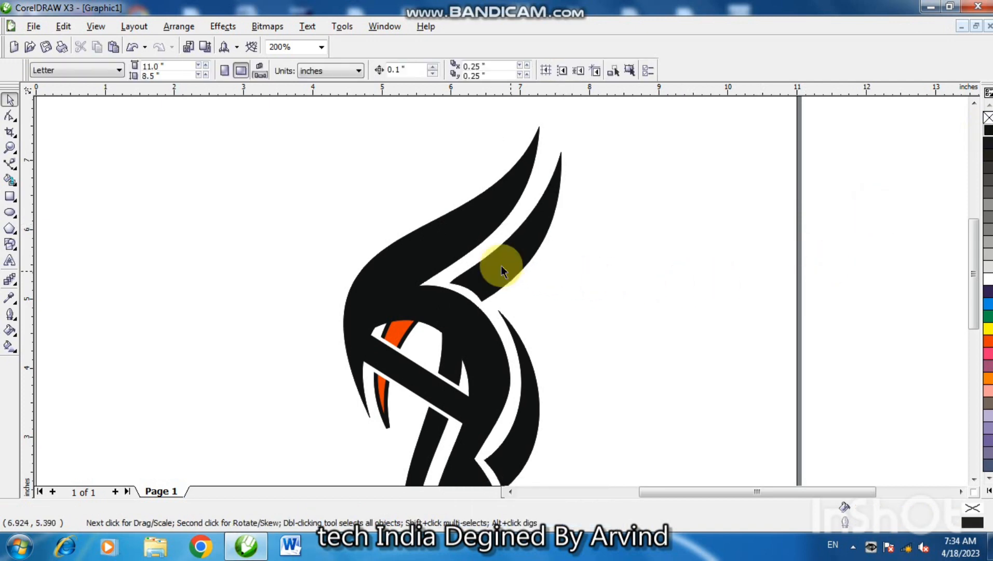
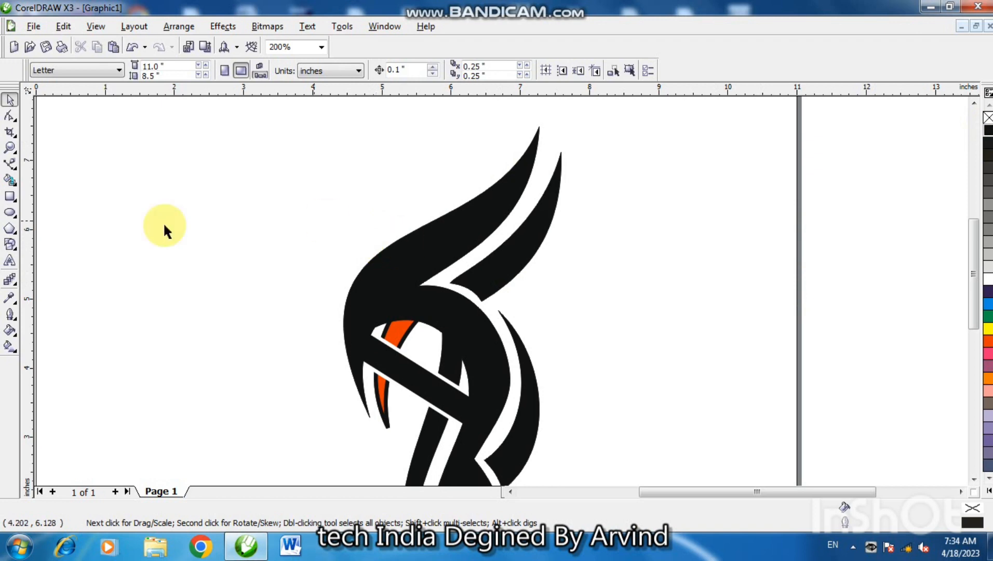
Step: Draw a slim Bezier triangle about 1.8 inches tall, with its short base on the upper leaf's outer edge and its tip pointing up
click(10, 164)
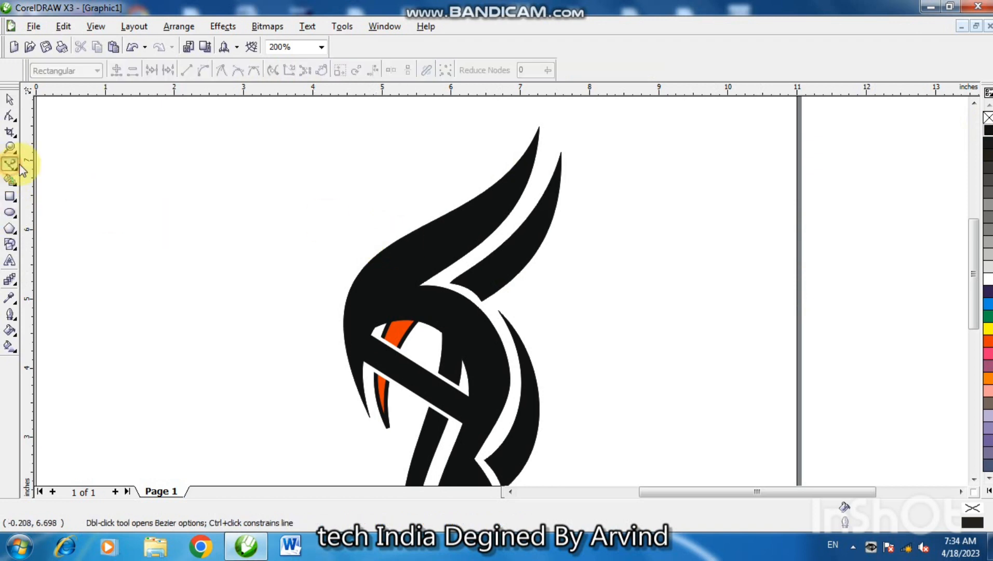
click(449, 211)
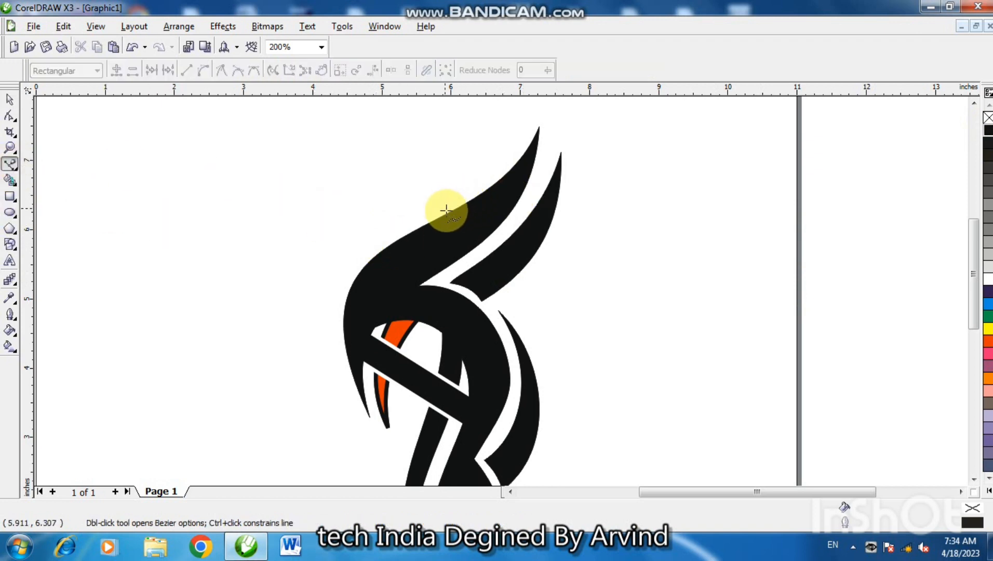
click(480, 106)
click(419, 229)
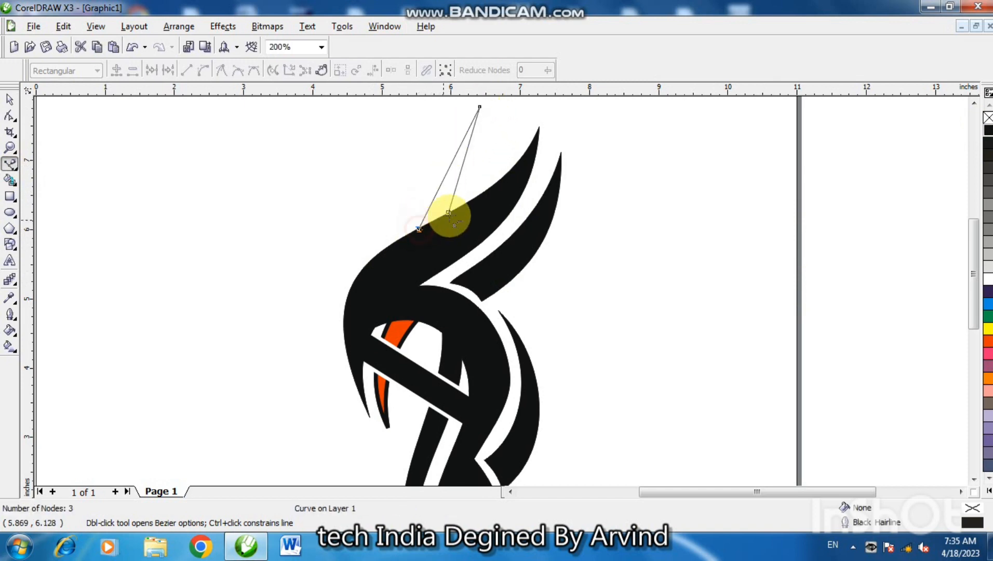
Step: Convert the new triangle's outer long side to a curve, and undo the trial bend that distorts its base
click(9, 115)
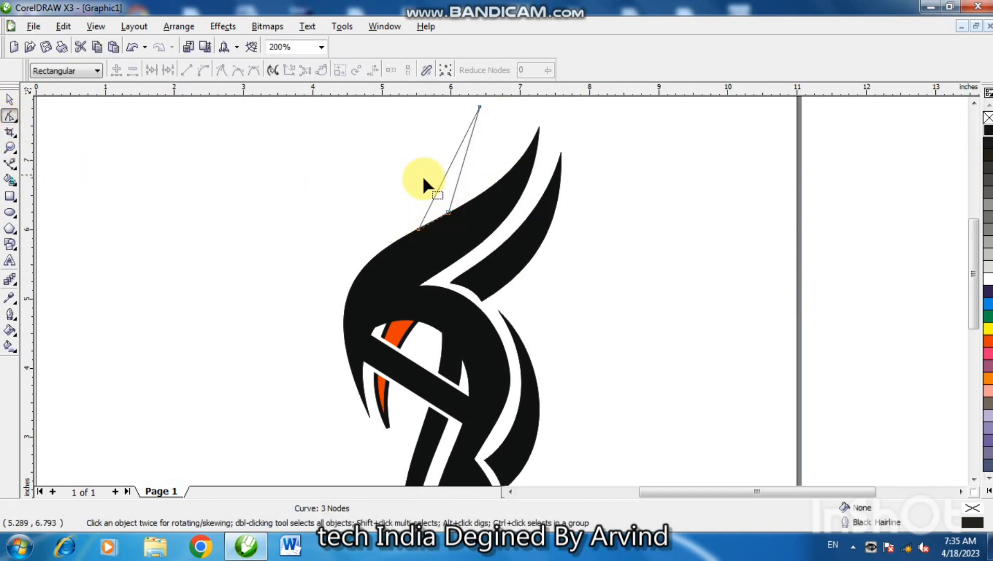
right_click(440, 185)
click(473, 240)
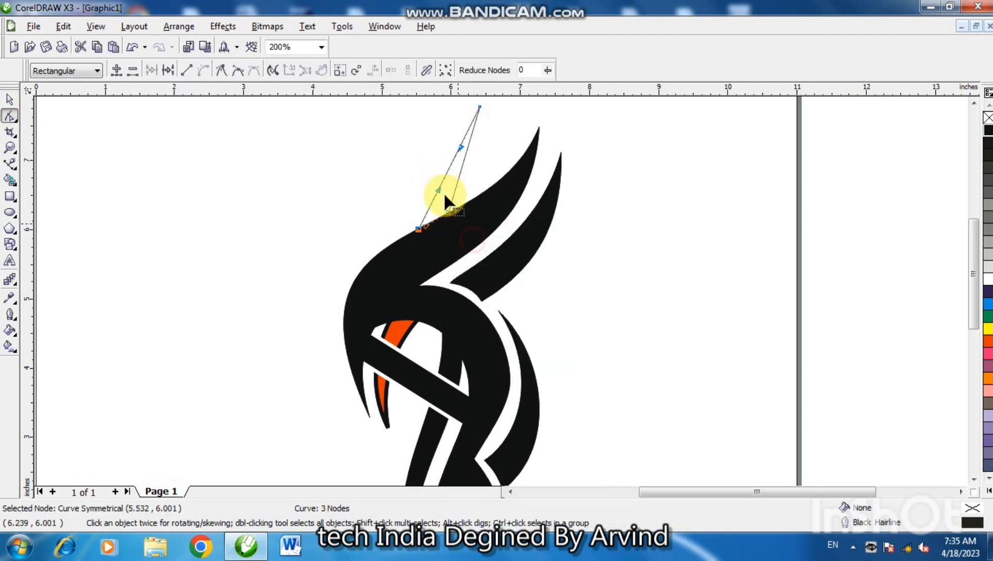
drag(437, 190, 397, 177)
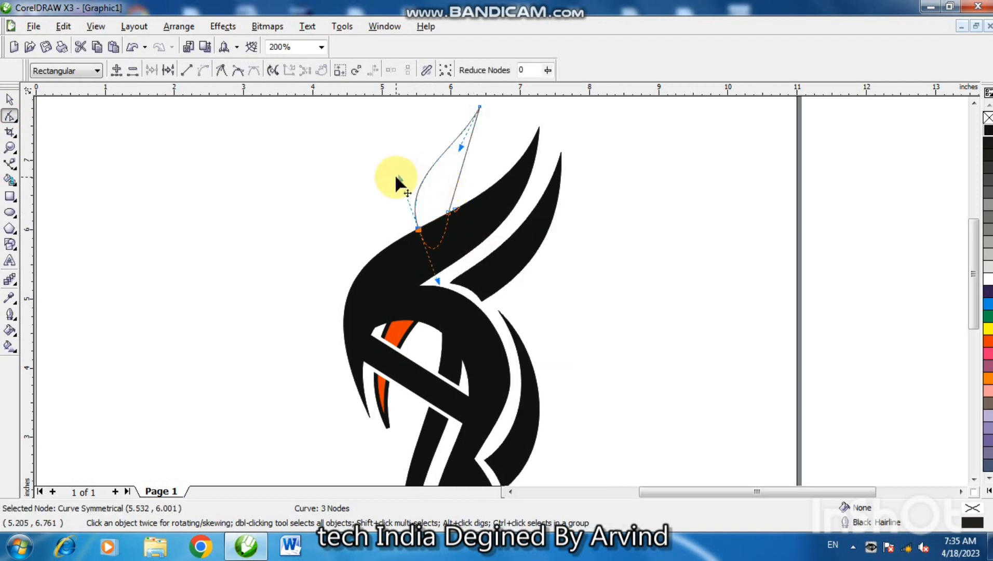
key(ctrl+z)
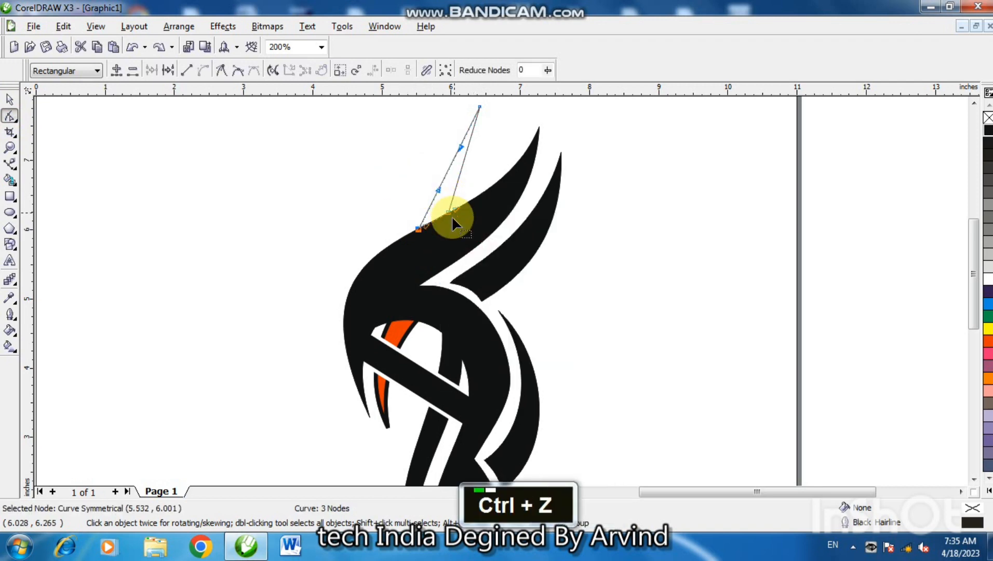
Step: Make both base nodes of the new triangle cusp nodes
right_click(418, 227)
click(447, 301)
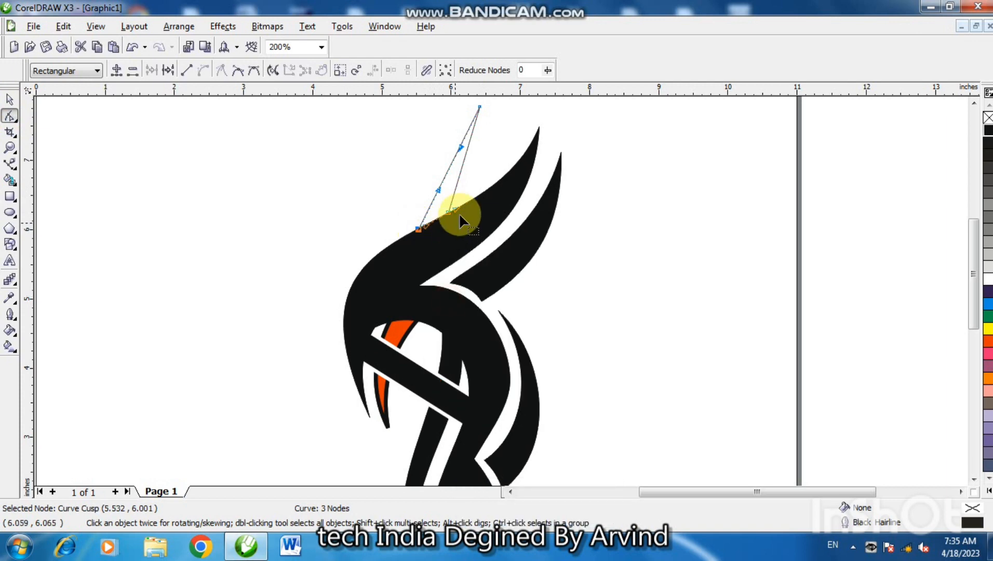
right_click(448, 212)
click(340, 269)
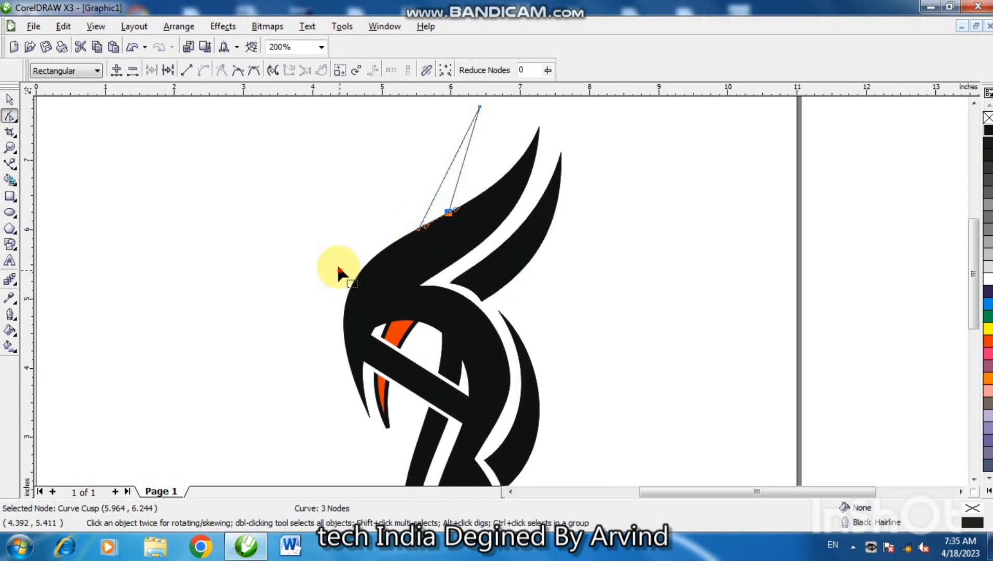
Step: Bend the new triangle's two long sides outward into a crescent with a curved tip, converting the inner side to a curve
click(418, 229)
drag(435, 193, 434, 126)
right_click(460, 164)
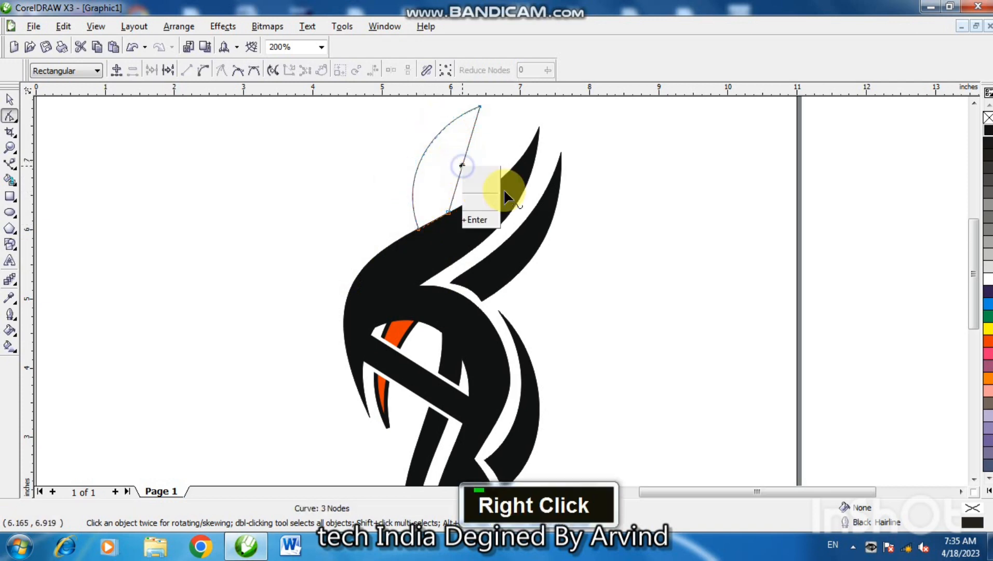
click(509, 222)
drag(457, 174, 425, 163)
click(473, 137)
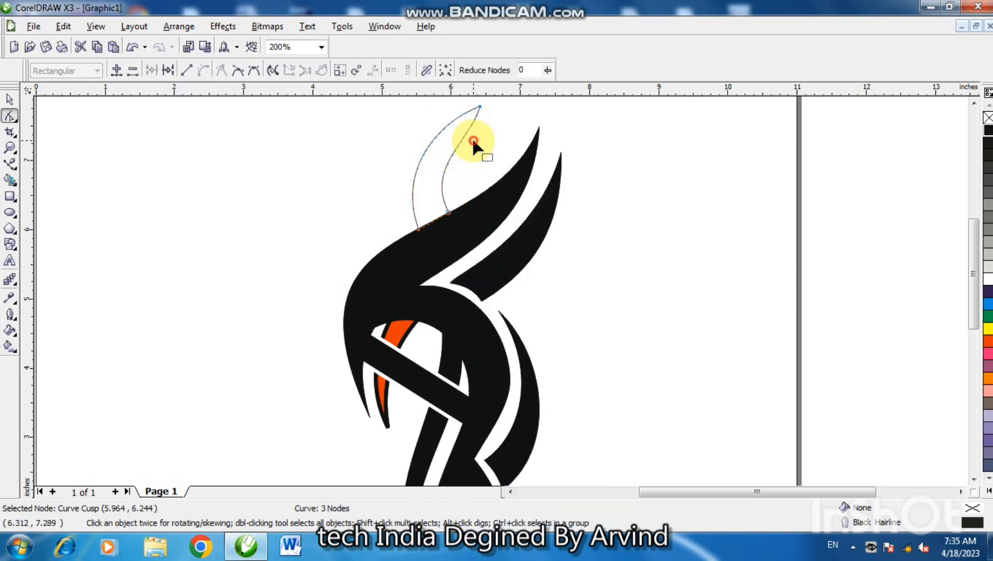
click(480, 107)
drag(471, 139, 443, 127)
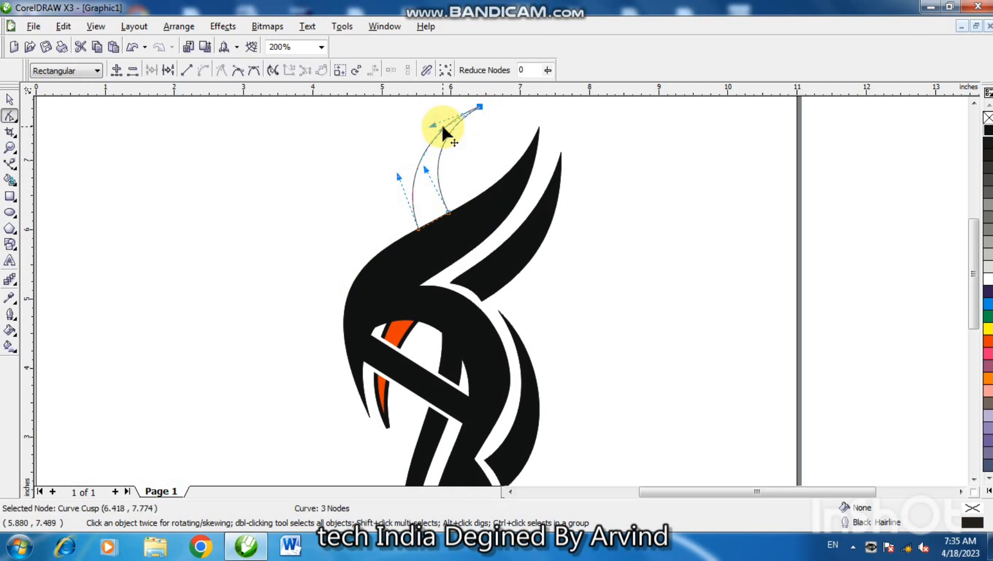
Step: Convert the crescent's short base to a curve and bow it upward, away from the black leaf's edge
right_click(434, 219)
click(463, 259)
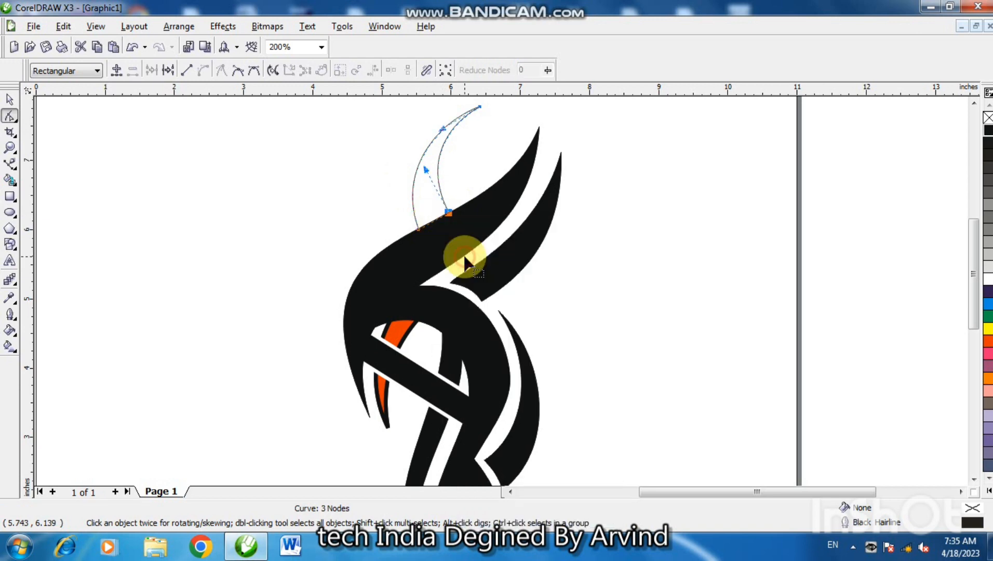
key(ctrl+z)
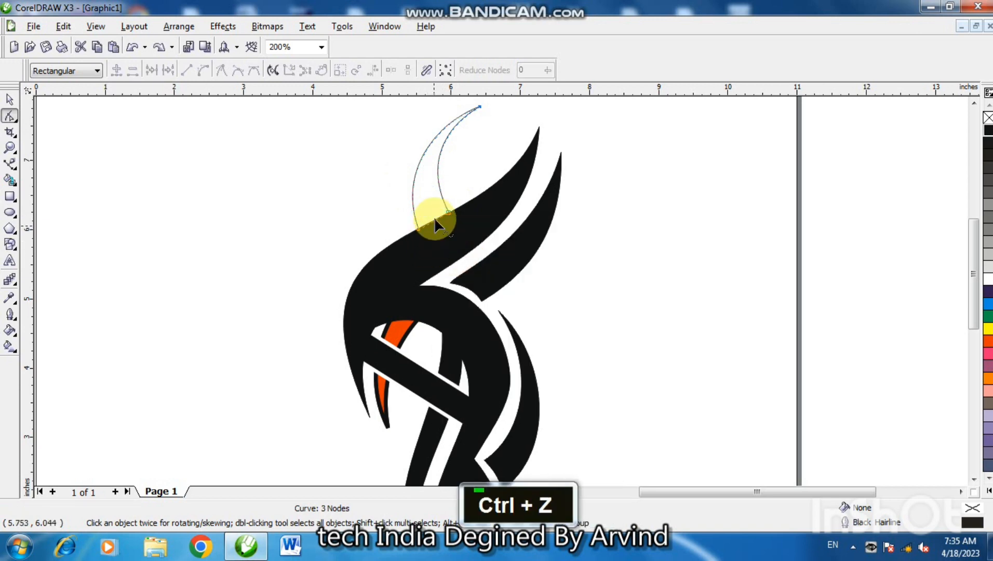
click(447, 211)
key(F2)
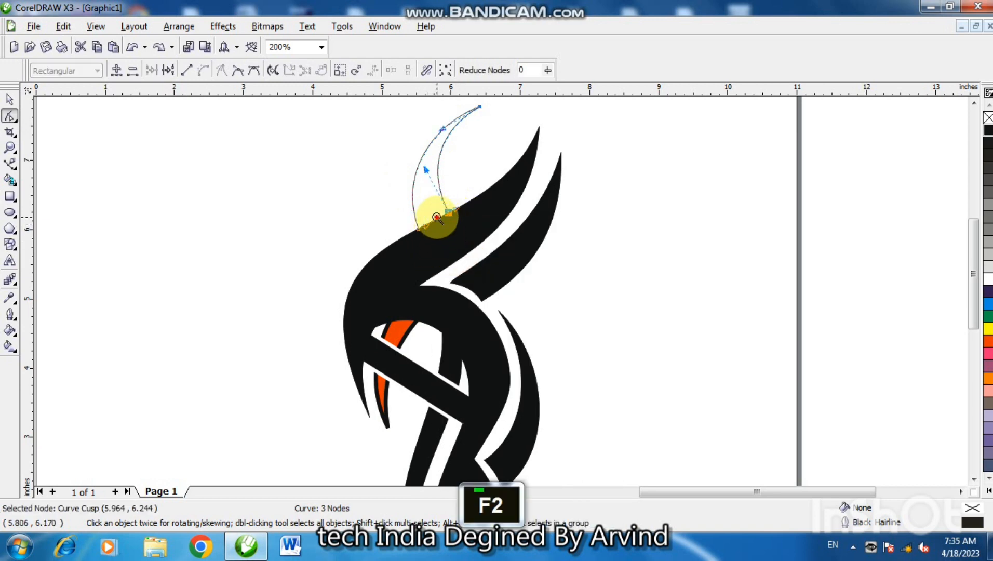
click(437, 217)
drag(530, 278, 468, 301)
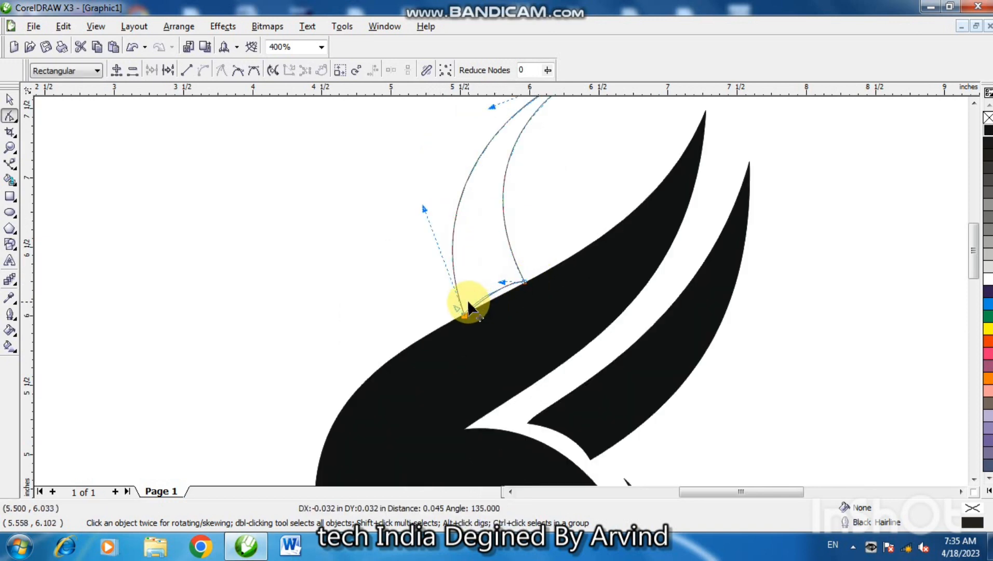
Step: Move the crescent about 0.05 inches left and 0.1 inches up to leave a gap above the black leaf
click(10, 99)
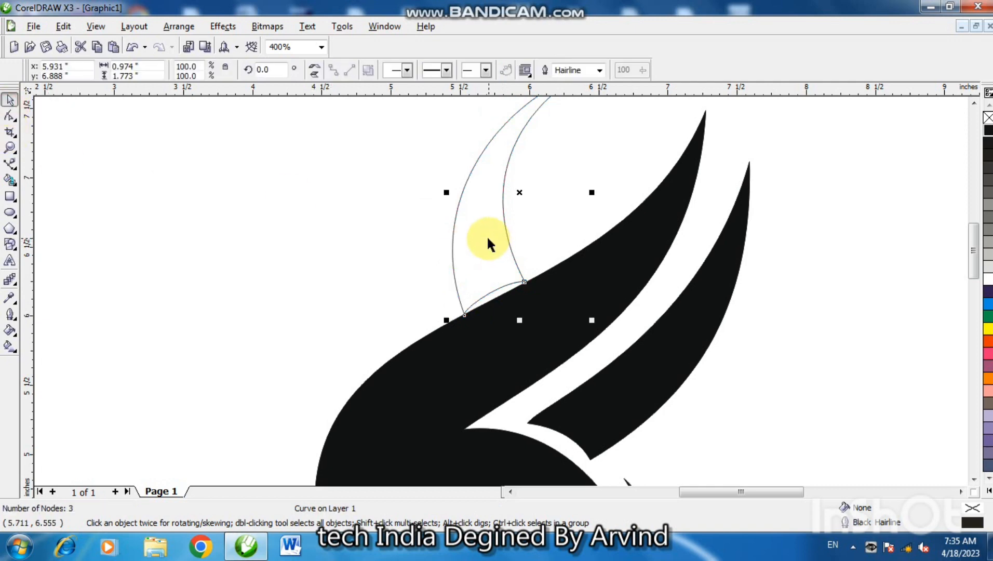
key(ctrl+Up)
key(ctrl+Left)
key(ctrl+Up)
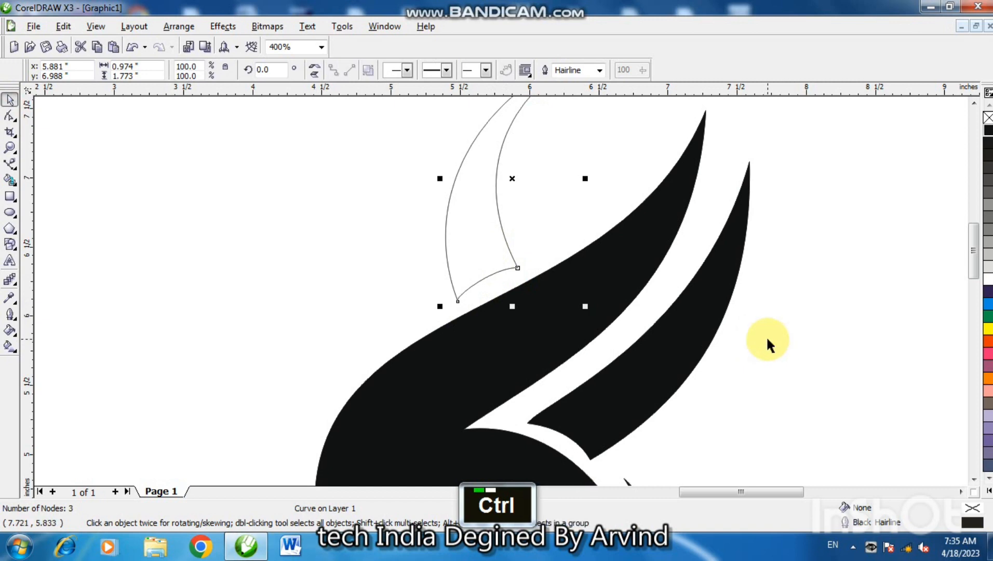
key(ctrl+Up)
key(ctrl+Down)
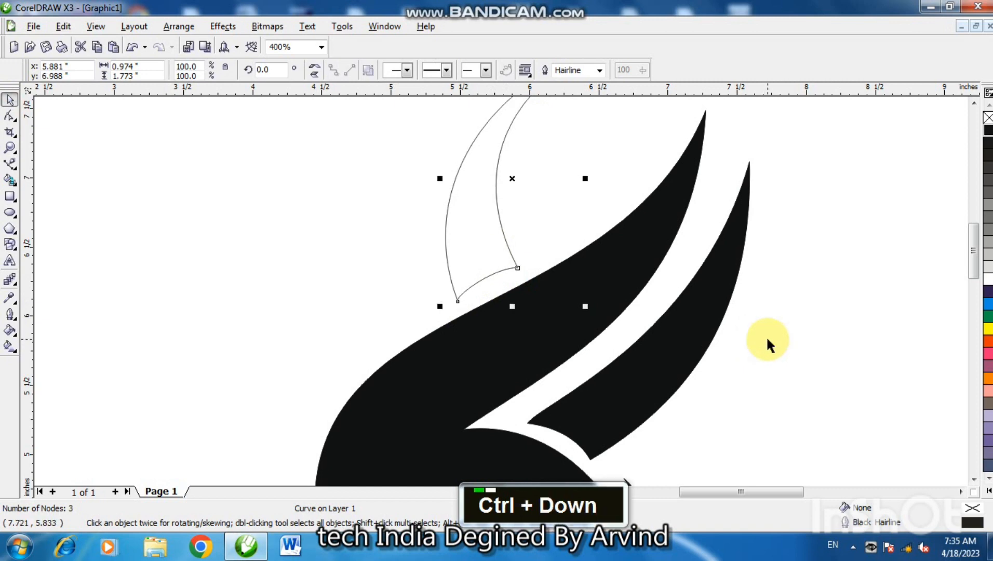
click(767, 338)
key(F3)
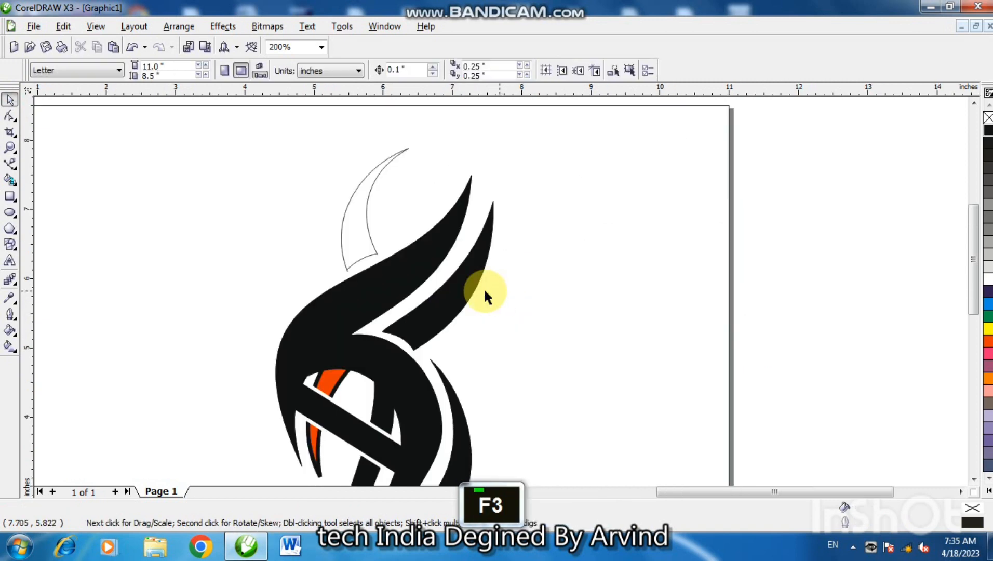
Step: Shift the crescent up along the leaf's edge to about X 6.22, Y 7.17 inches and rotate it to about 0.9 degrees
click(371, 242)
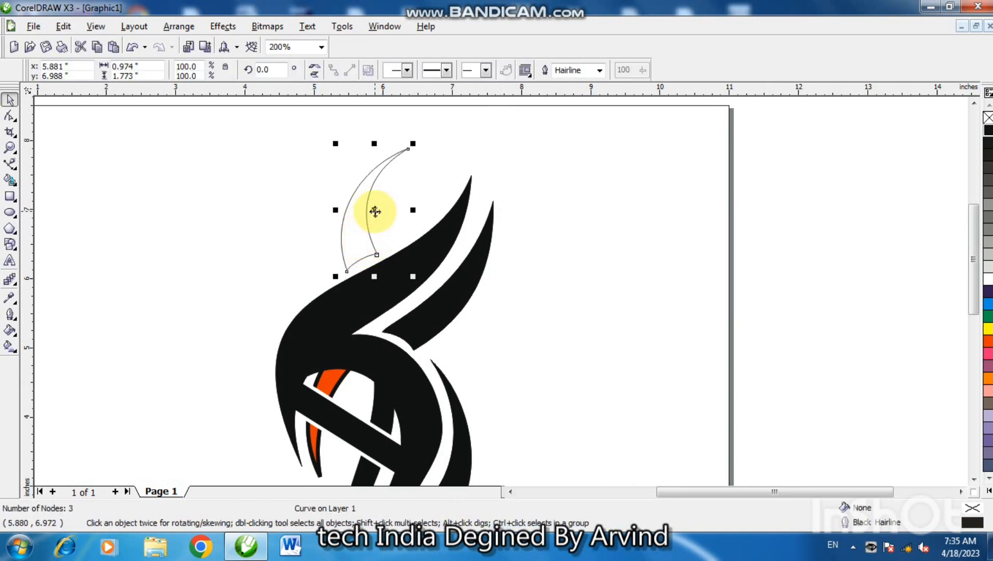
drag(376, 212, 397, 197)
click(397, 197)
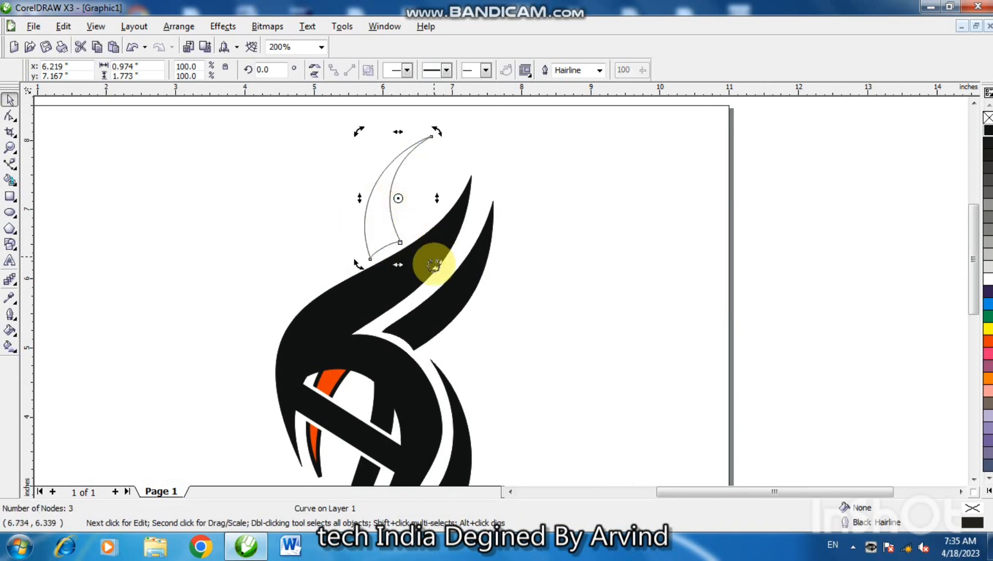
drag(438, 265, 436, 259)
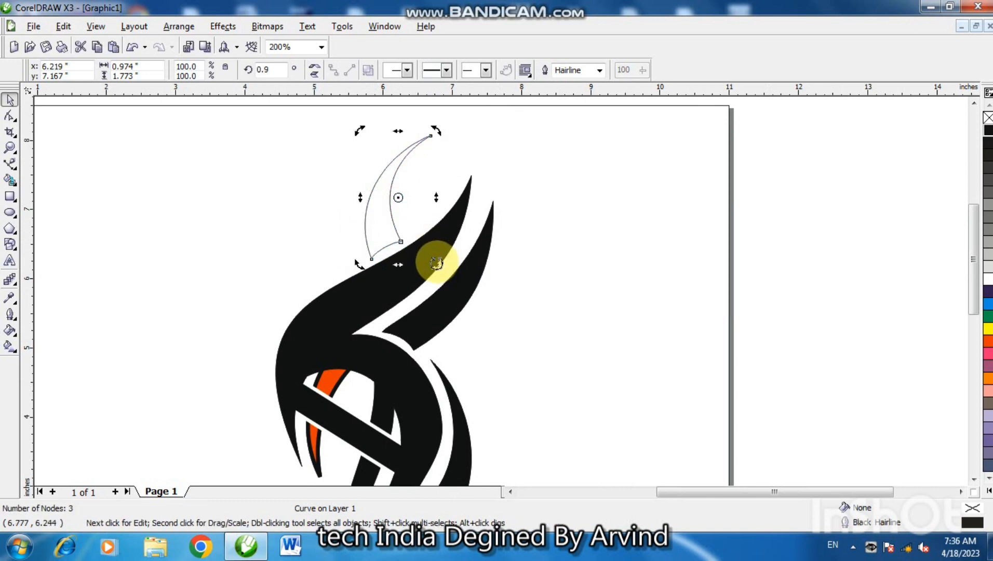
click(551, 266)
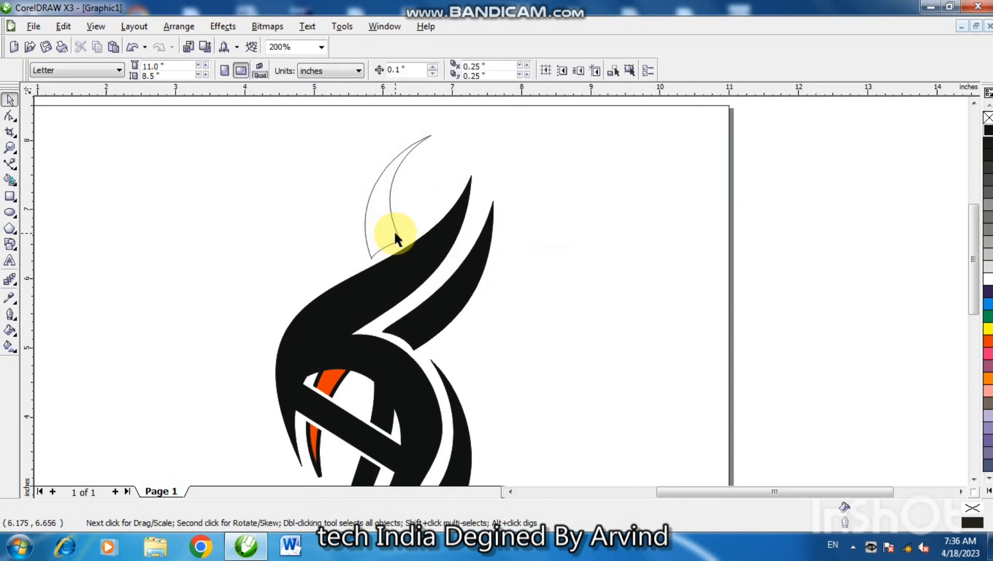
Step: Place two copies of the crescent, evenly stepped down along the upper leaf's outer edge
click(397, 235)
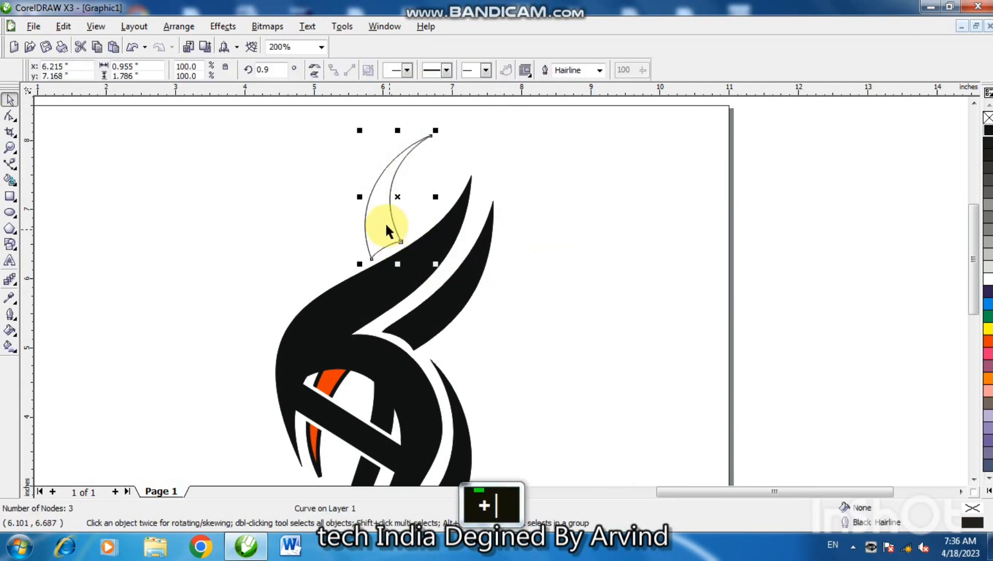
drag(397, 197, 317, 240)
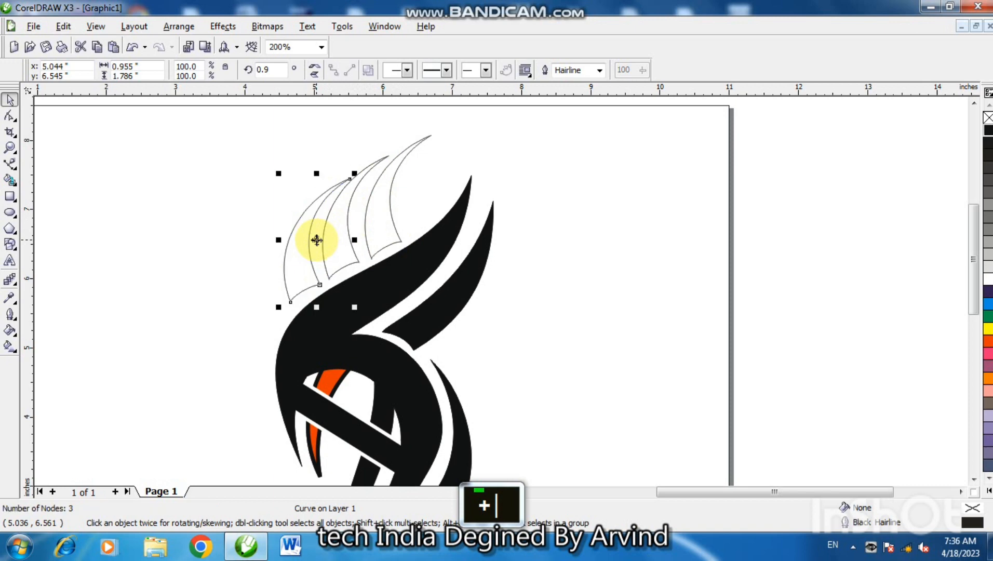
Step: Rotate the lowest crescent copy to about 3.0 degrees
click(328, 266)
click(359, 312)
mouse_move(359, 312)
mouse_down()
mouse_move(352, 298)
mouse_move(352, 311)
mouse_up()
double_click(351, 310)
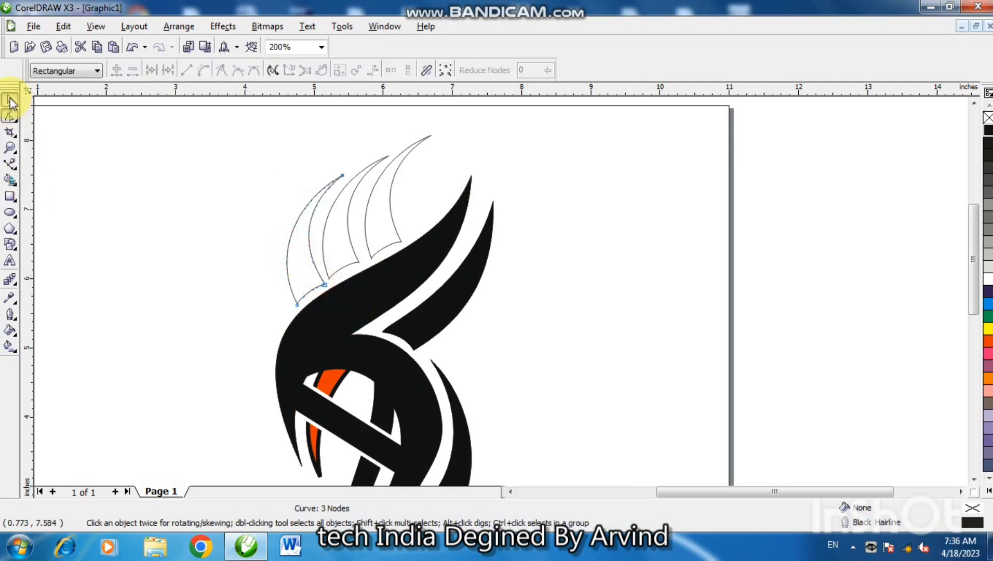
click(9, 98)
click(316, 240)
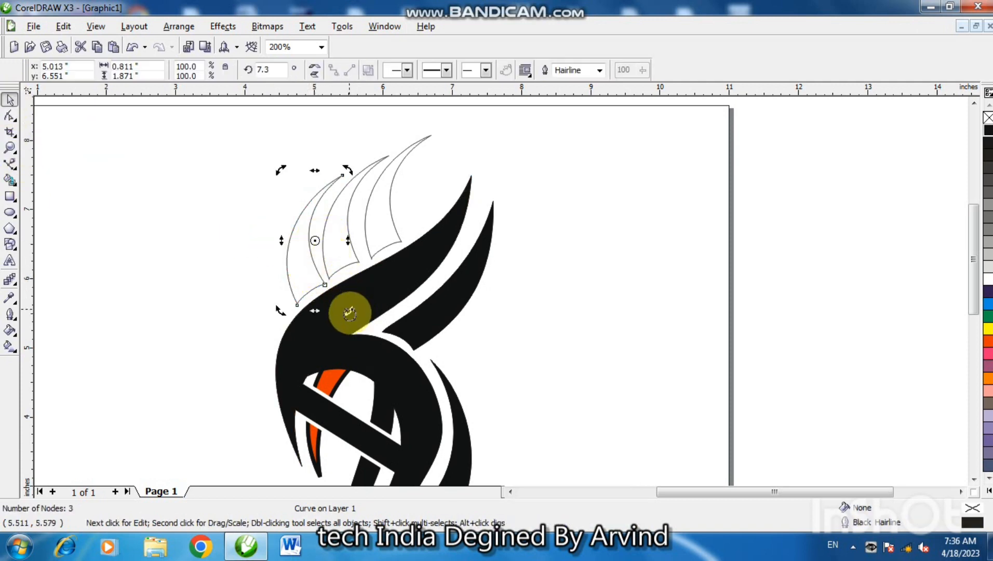
drag(348, 311, 344, 318)
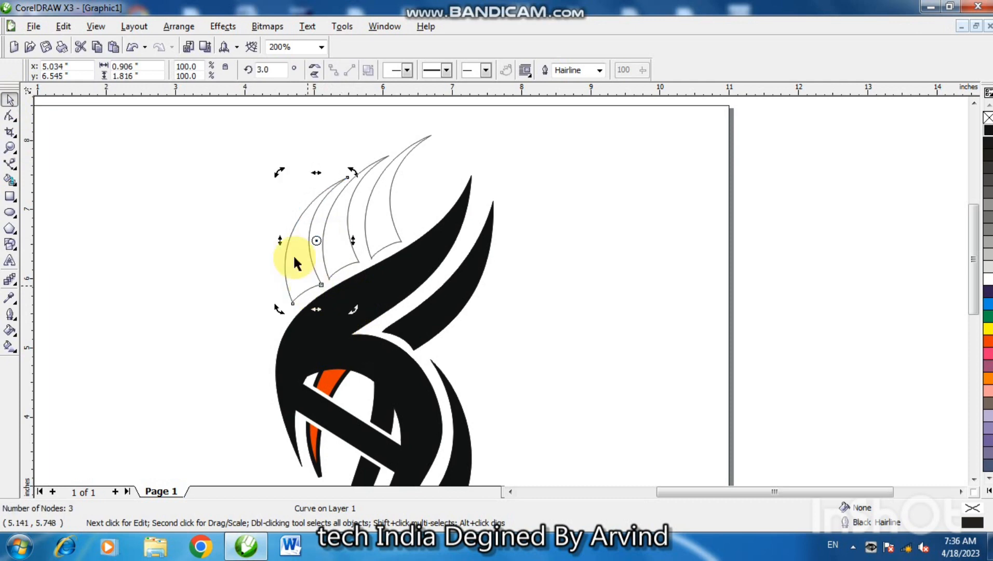
Step: Shift the lowest crescent slightly left and down, and the uppermost crescent slightly up
click(314, 243)
drag(315, 241, 312, 242)
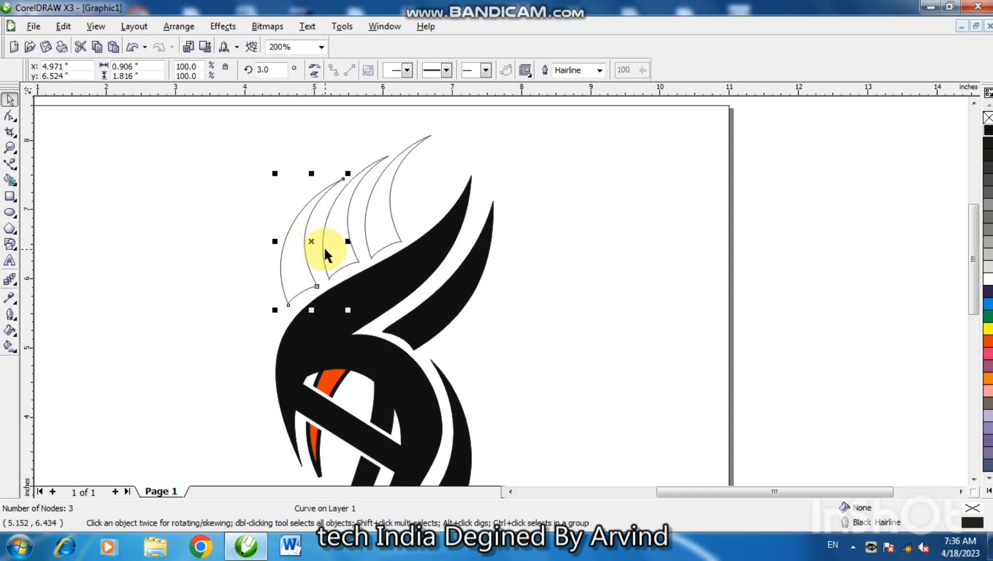
click(378, 252)
drag(399, 199, 397, 193)
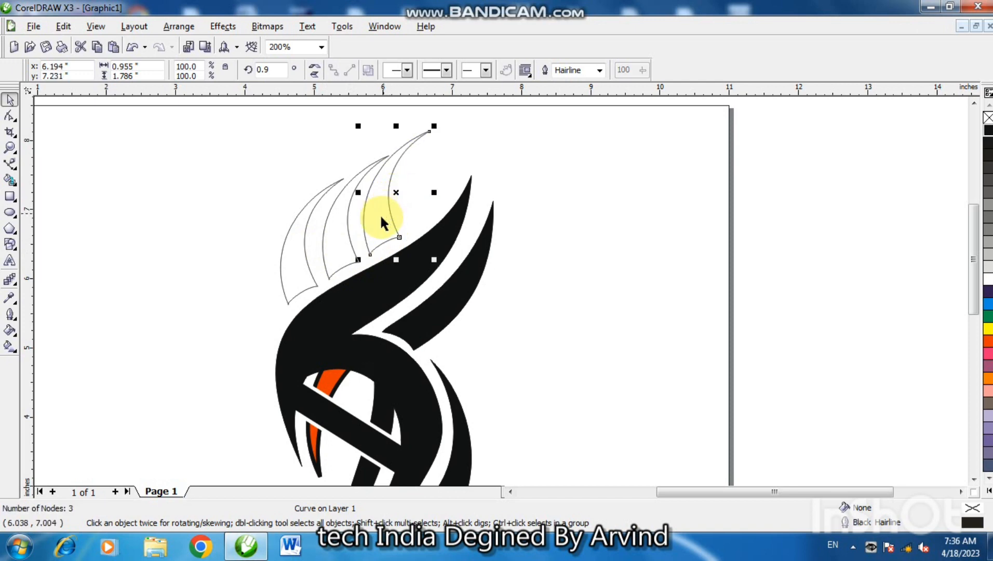
Step: Rotate the three crescents together about 2.5 degrees counterclockwise, move them about 0.1 inches up, and deselect them
shift+click(348, 233)
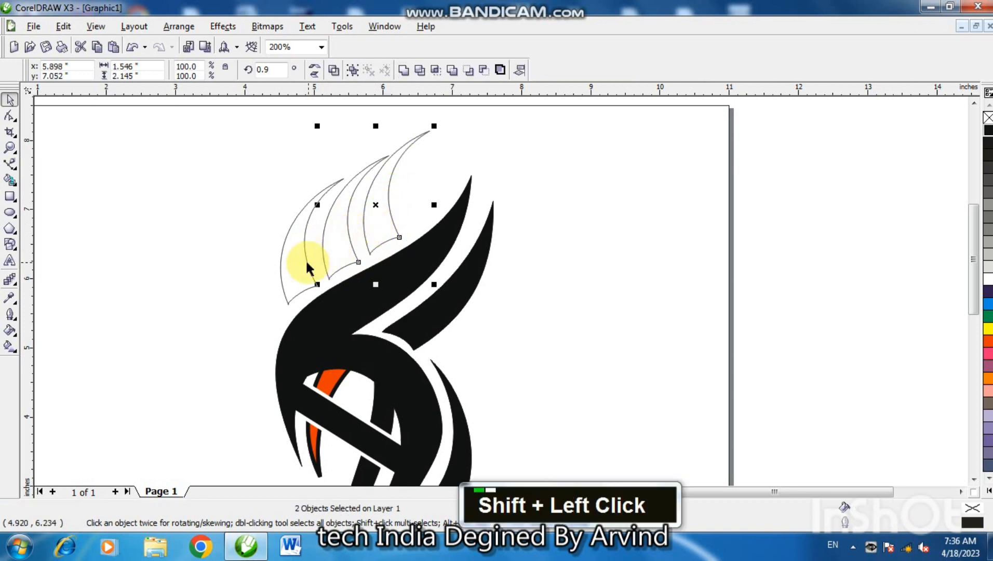
shift+click(308, 265)
click(350, 219)
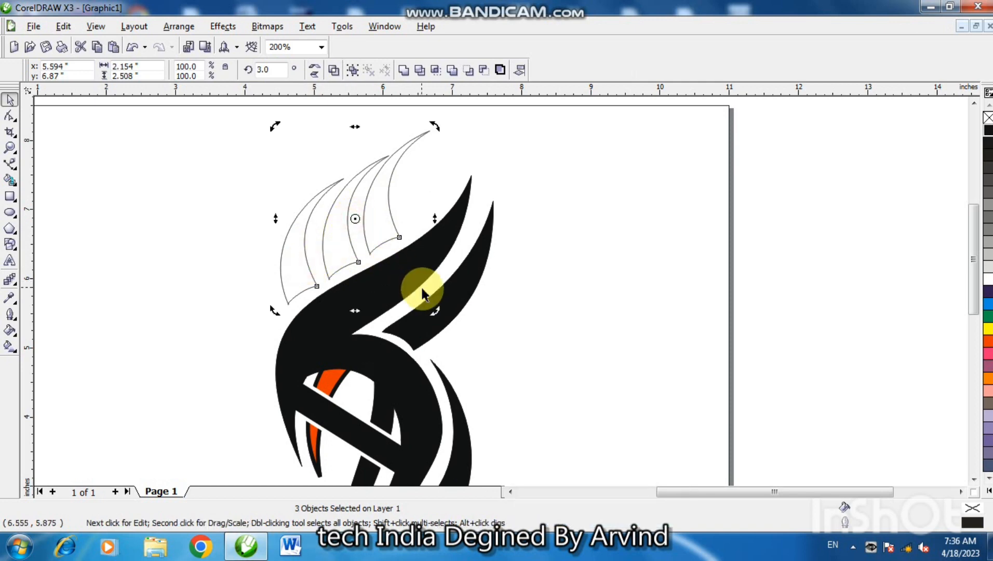
drag(435, 308, 432, 306)
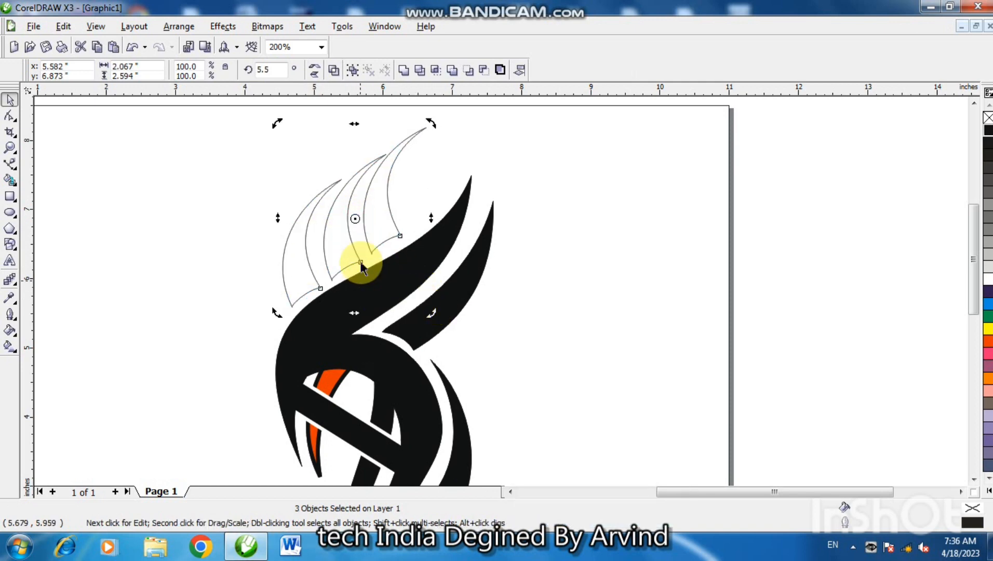
click(355, 219)
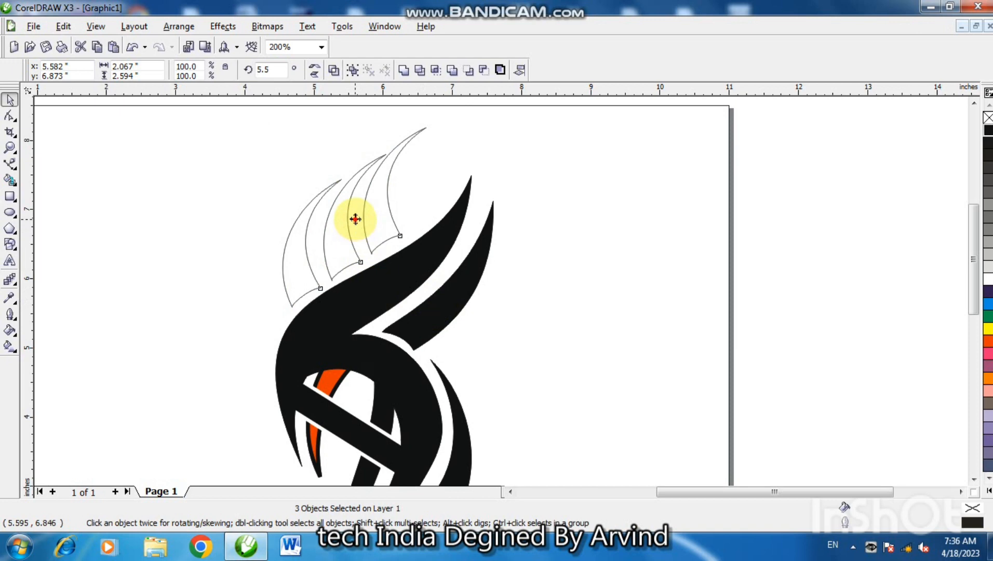
drag(355, 219, 353, 212)
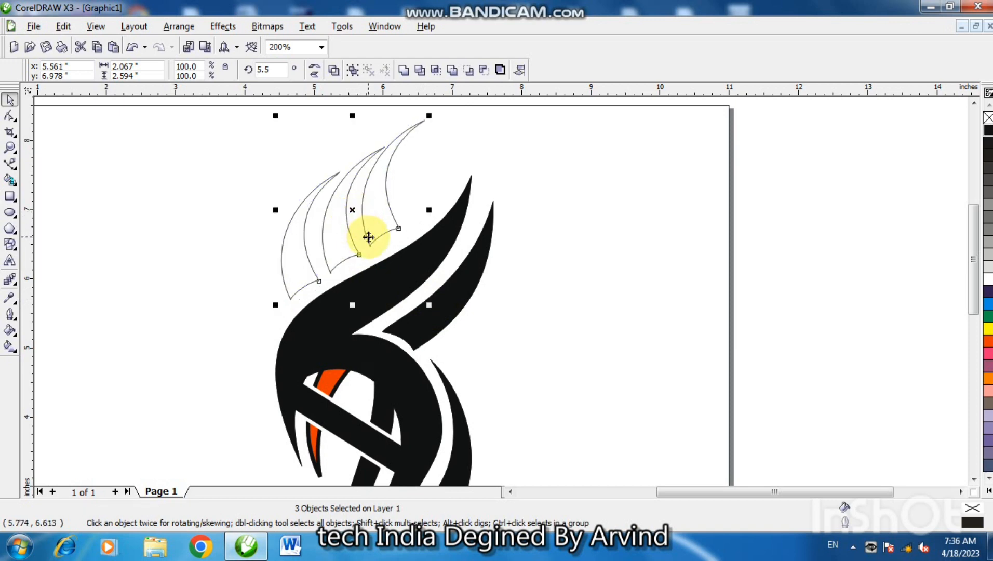
click(112, 225)
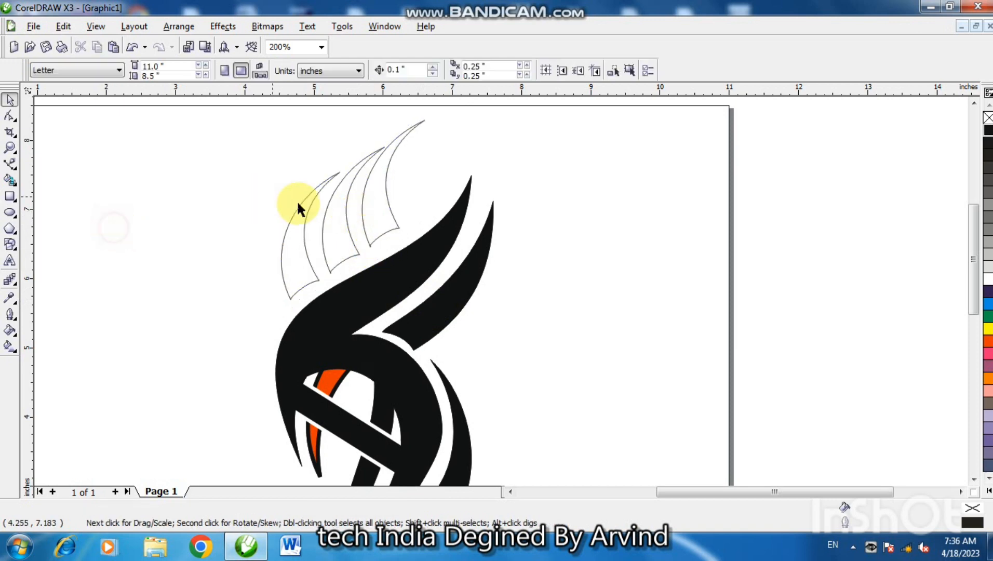
Step: Draw a short Bezier line about 0.37 inches tall from the uppermost crescent's lower corner down into the black leaf
click(10, 164)
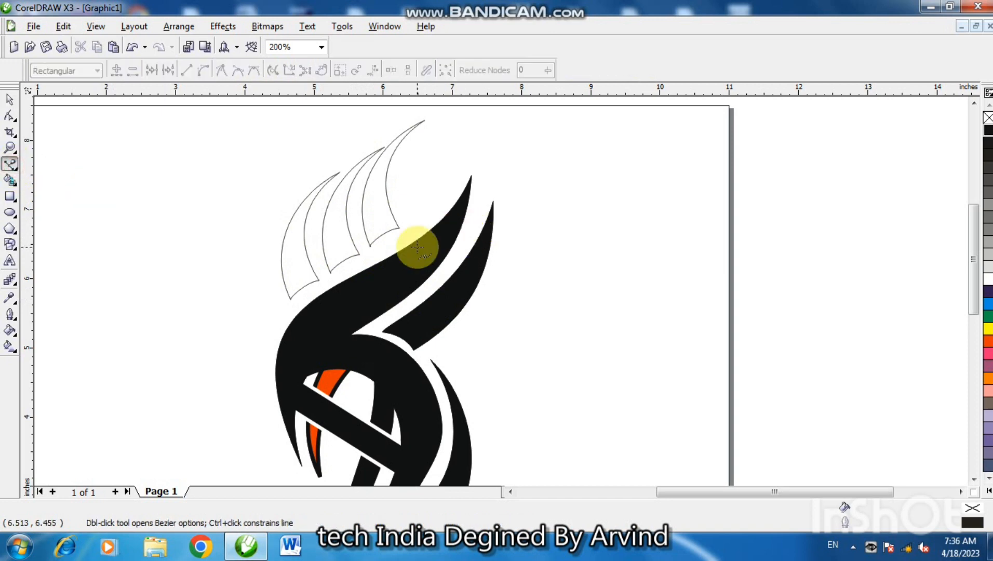
click(370, 245)
click(384, 271)
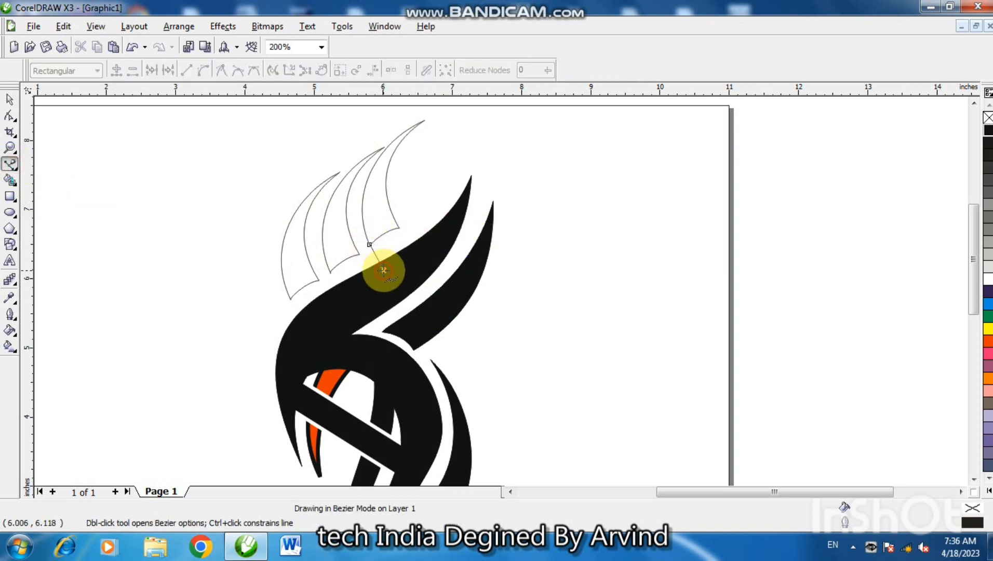
click(10, 98)
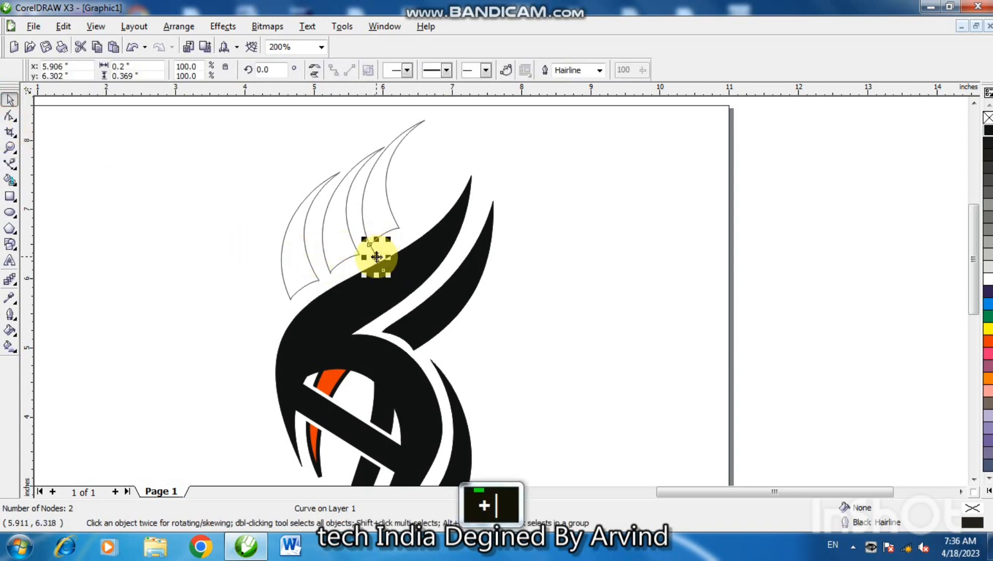
Step: Place copies of the short line at the lower corners of the middle and lowest crescents
drag(374, 259, 339, 281)
drag(337, 282, 297, 310)
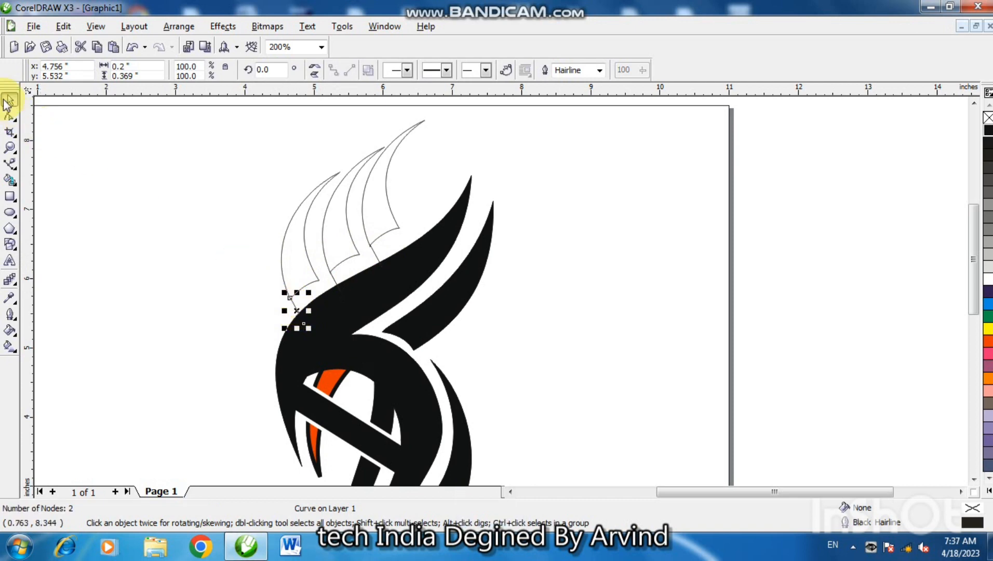
click(125, 212)
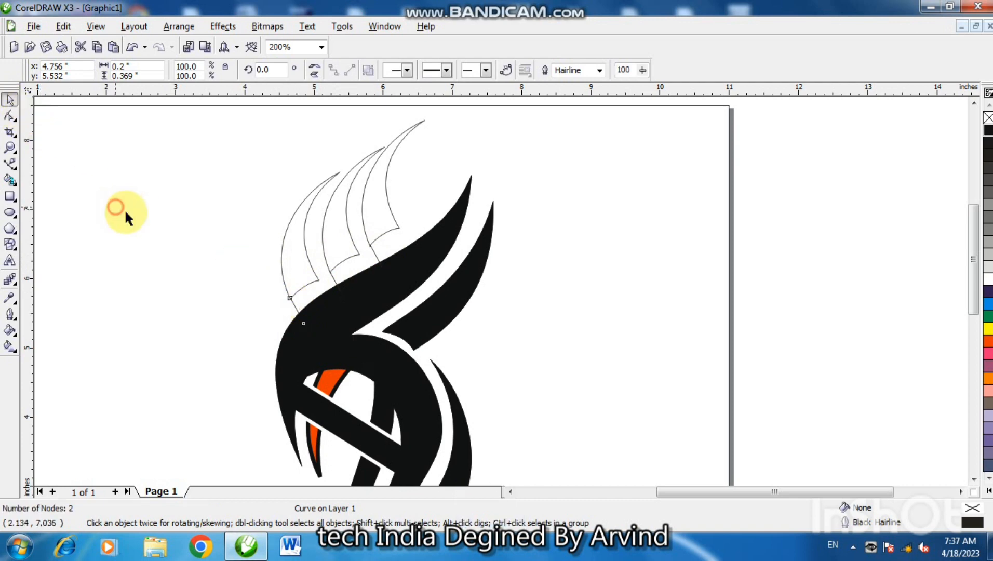
Step: Fill the three feather-like crescents above the black leaf with orange-red
click(395, 220)
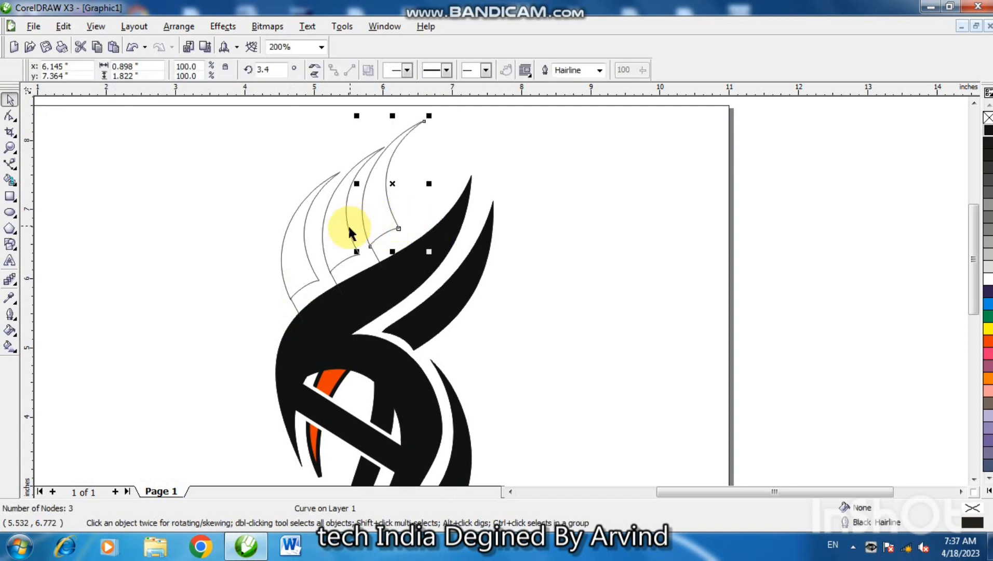
shift+click(323, 252)
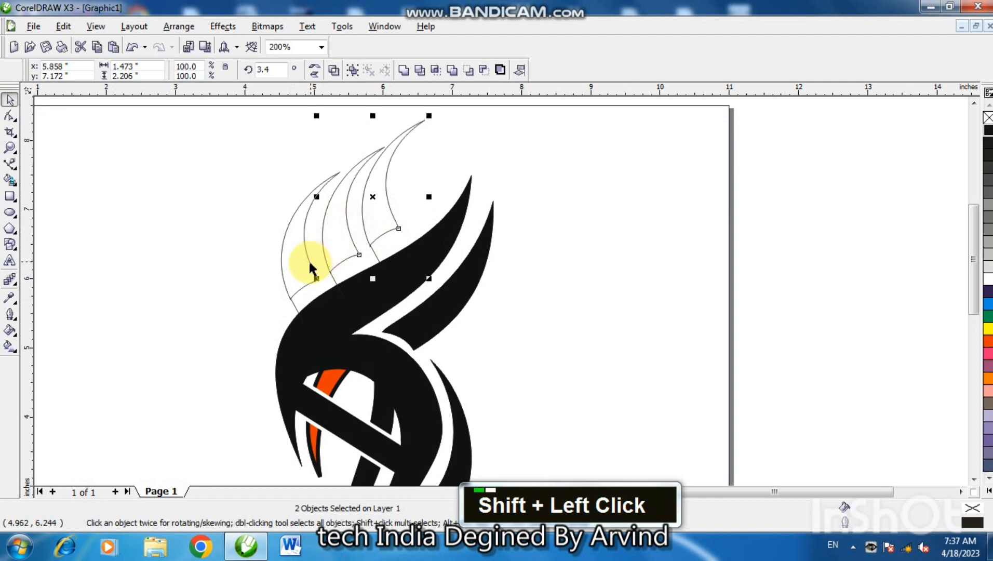
shift+click(310, 263)
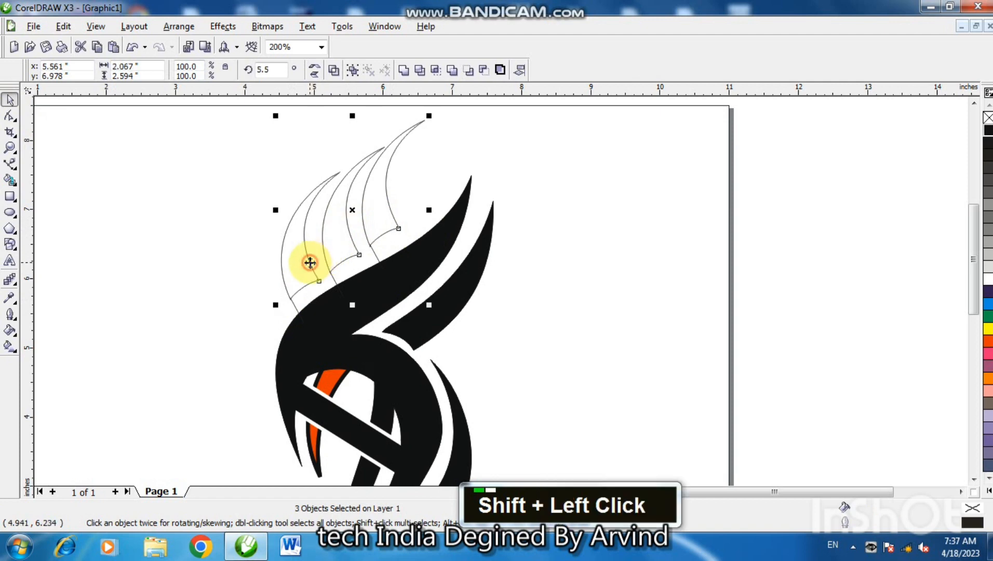
click(989, 341)
Step: Give the three crescents a black 4.0 pt outline placed behind the fill
key(F12)
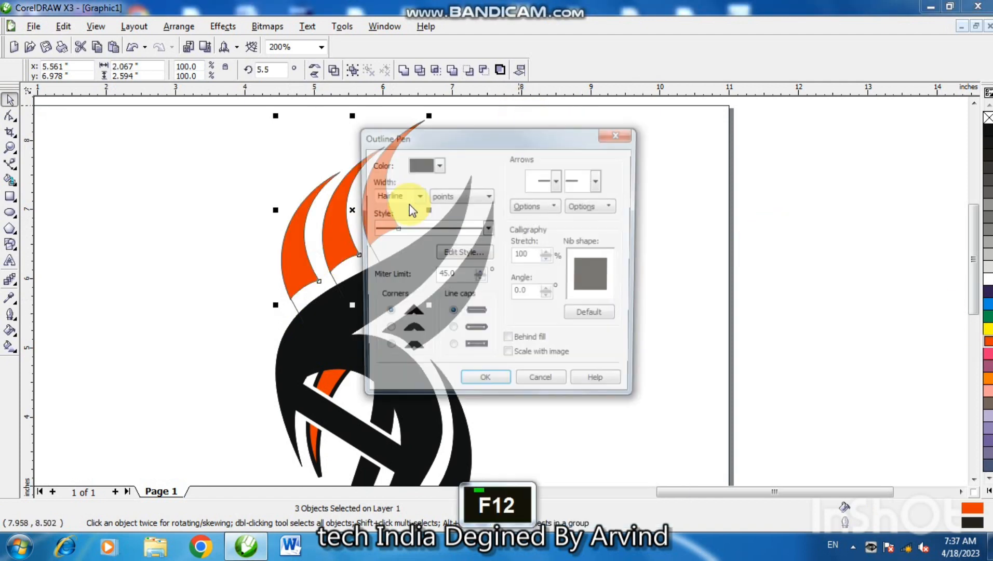
click(440, 164)
click(411, 178)
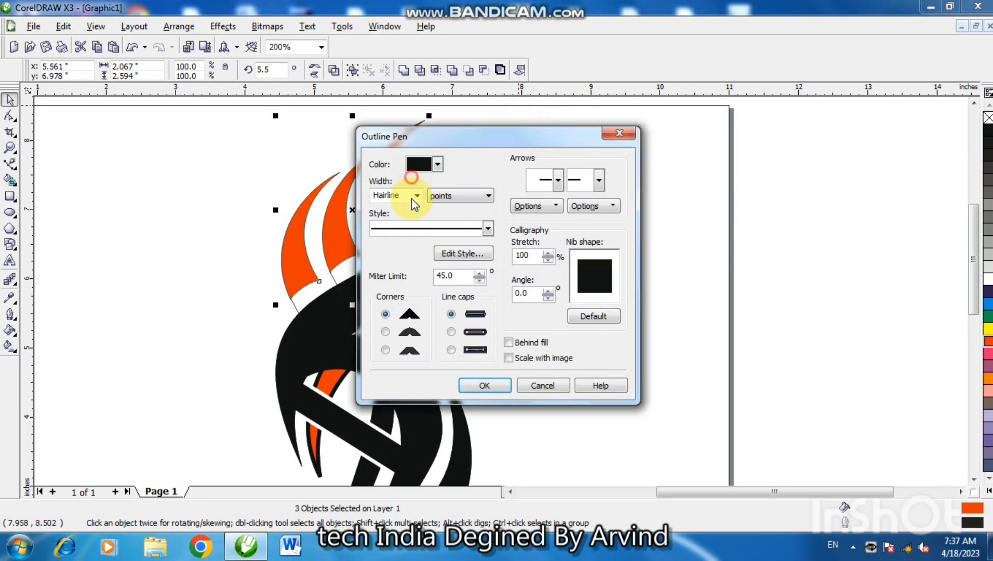
click(416, 200)
click(396, 261)
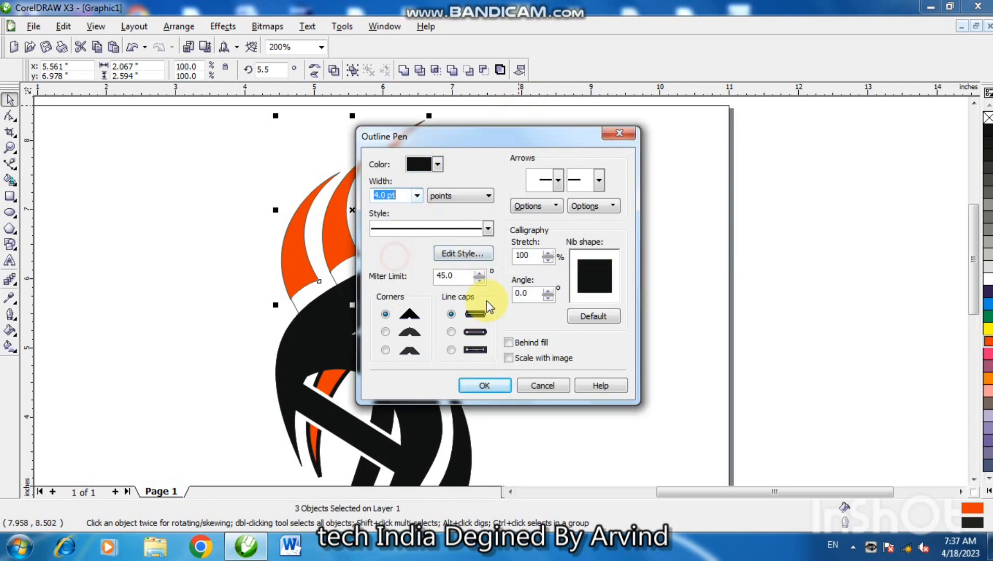
click(508, 344)
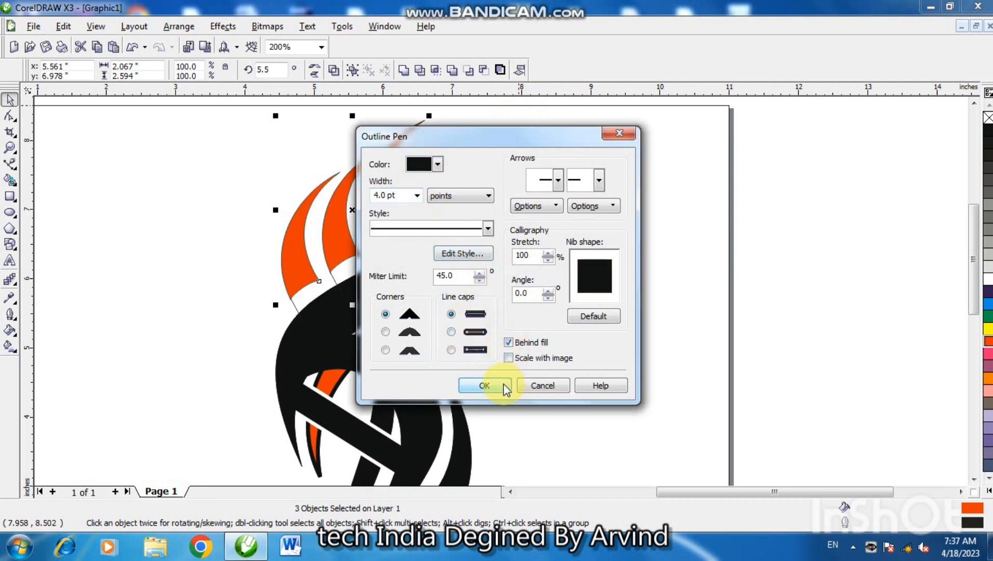
click(502, 380)
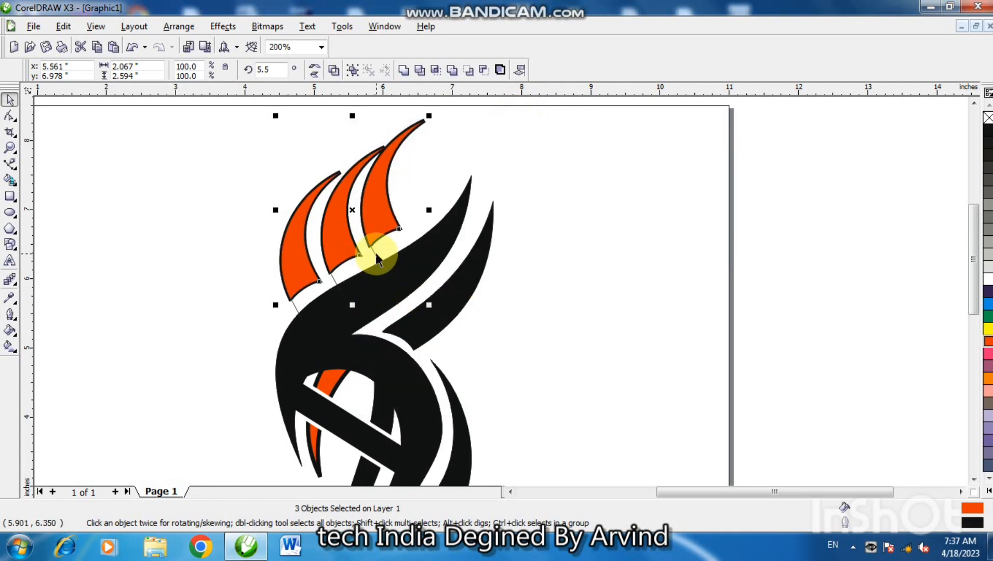
Step: Set the short line under the uppermost crescent to 4.0 pt with a black outline, and deselect it
click(375, 254)
click(600, 70)
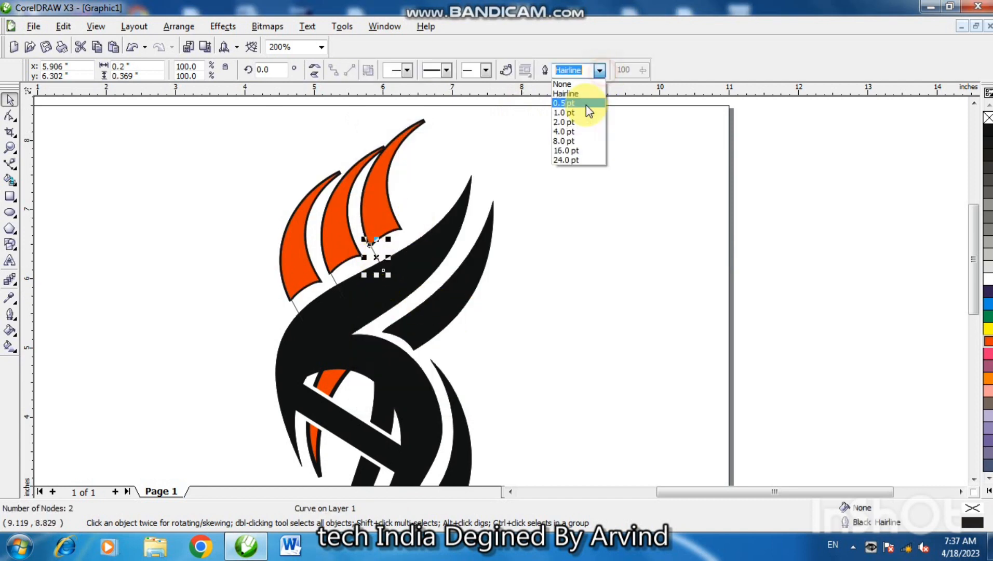
click(580, 132)
right_click(989, 128)
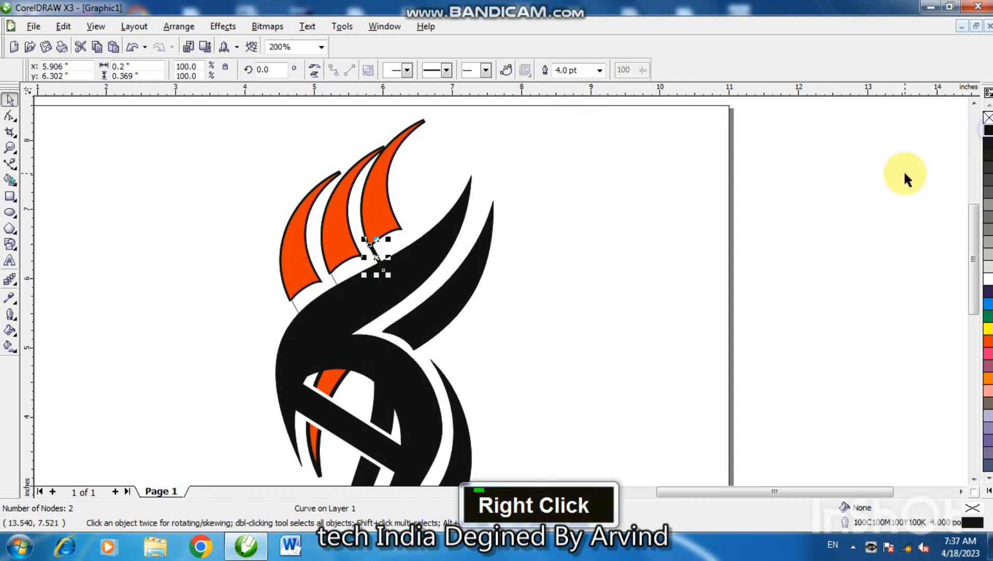
click(582, 245)
Step: Give the short lines under the middle and lowest crescents a black 4.0 pt outline, and deselect them
click(330, 281)
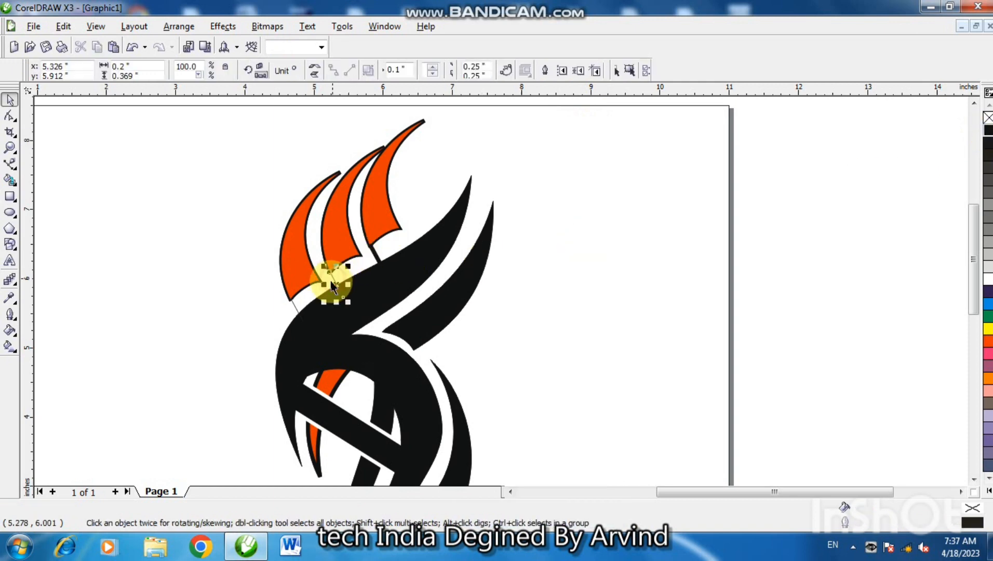
shift+click(294, 301)
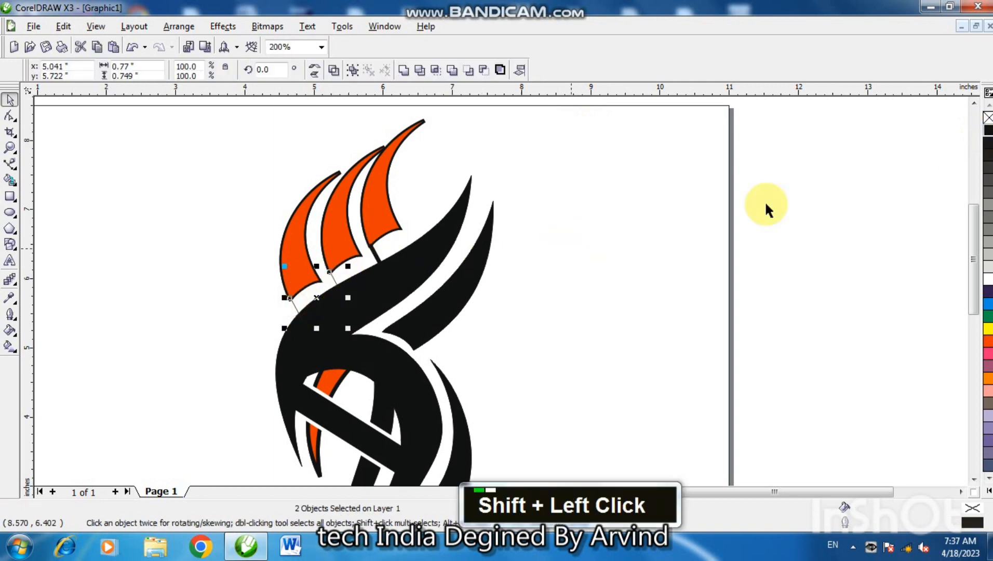
right_click(987, 130)
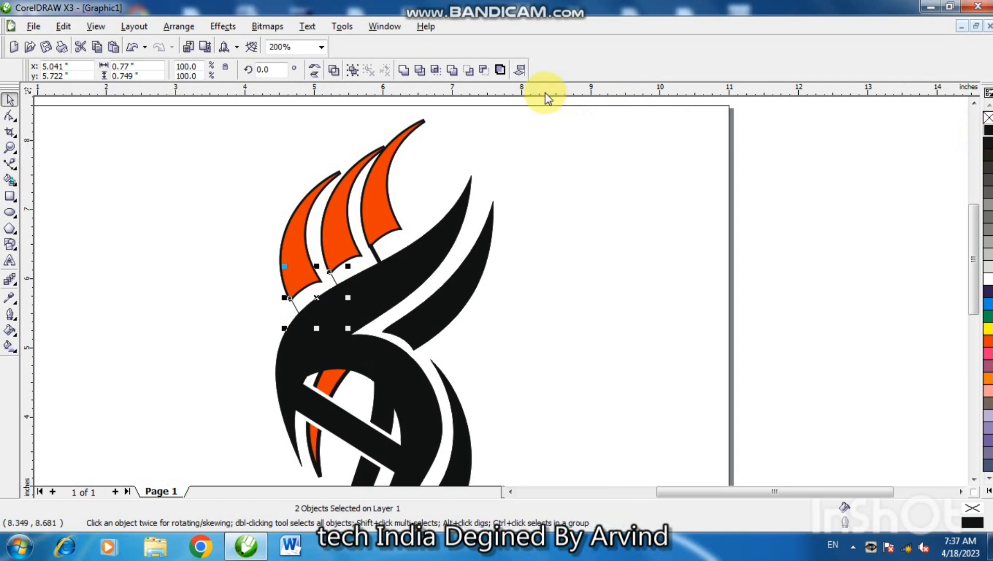
key(F12)
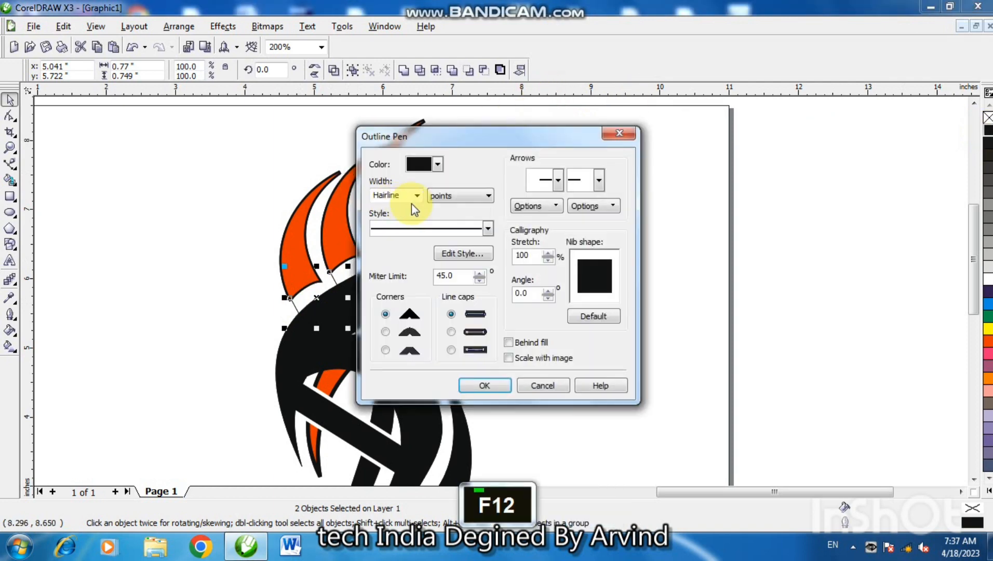
click(418, 196)
click(384, 257)
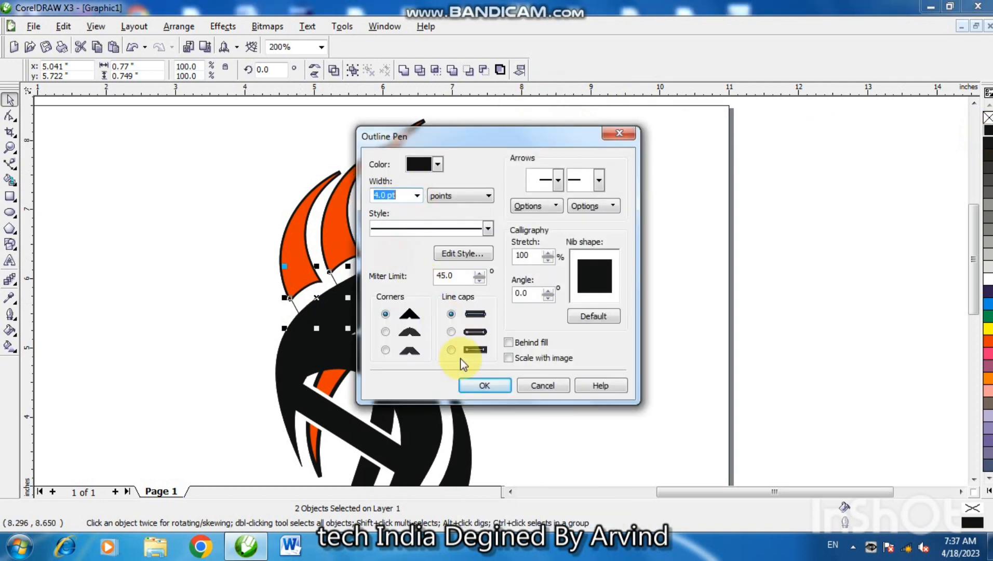
click(481, 384)
click(543, 338)
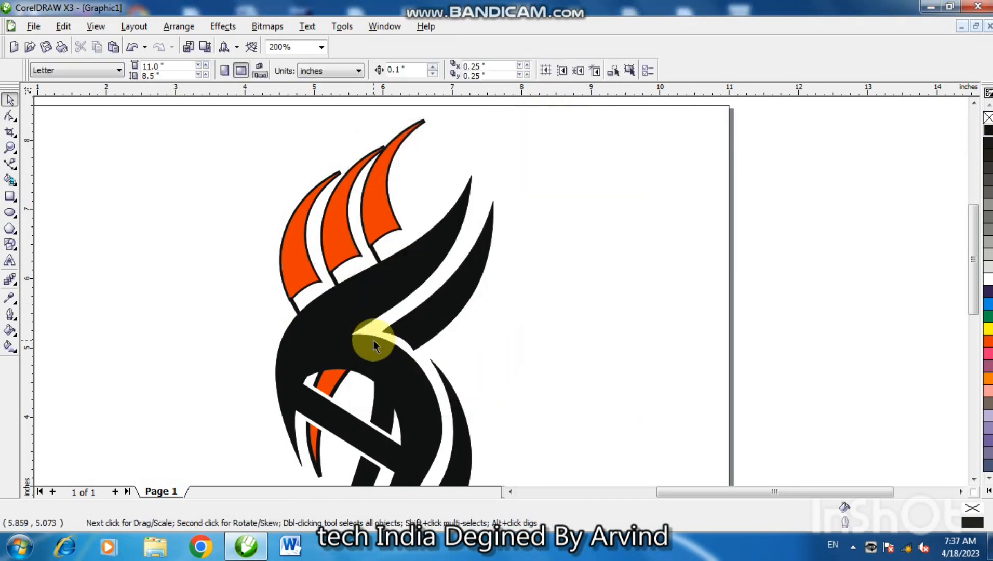
Step: Scale the whole design about its centre to about 2.55 by 6.79 inches and move it up 0.4 inches
key(F3)
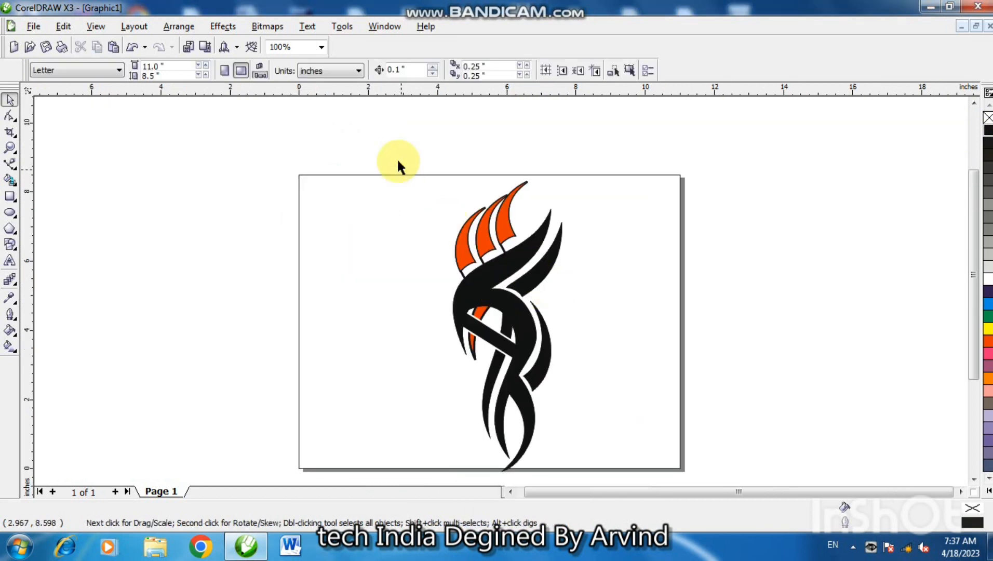
drag(395, 141, 611, 473)
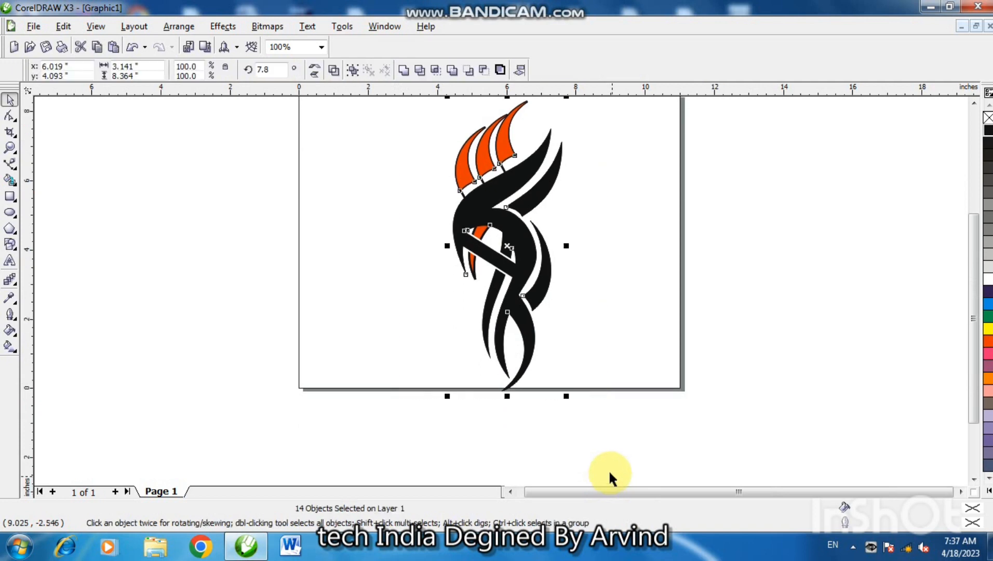
key(shift)
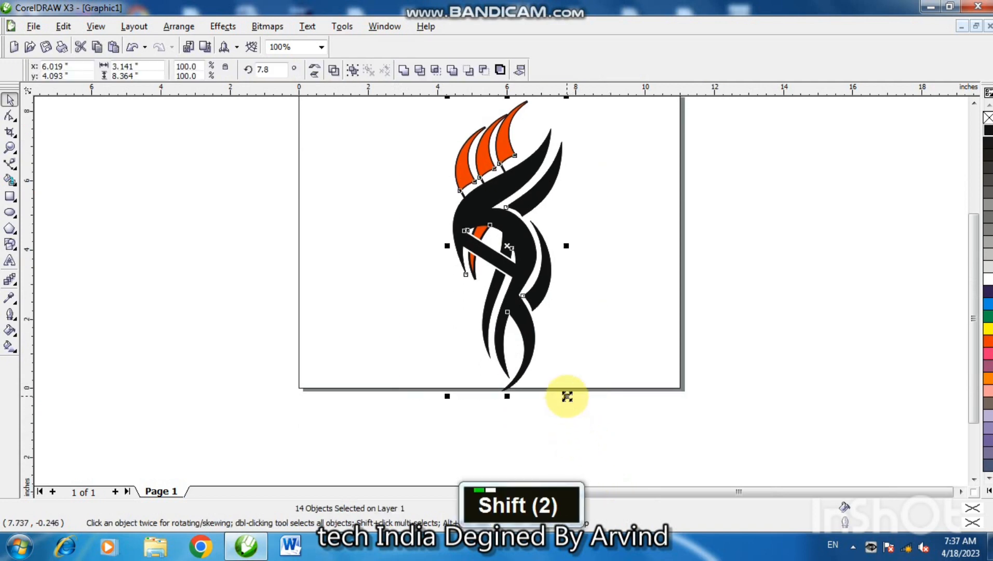
drag(567, 396, 556, 369)
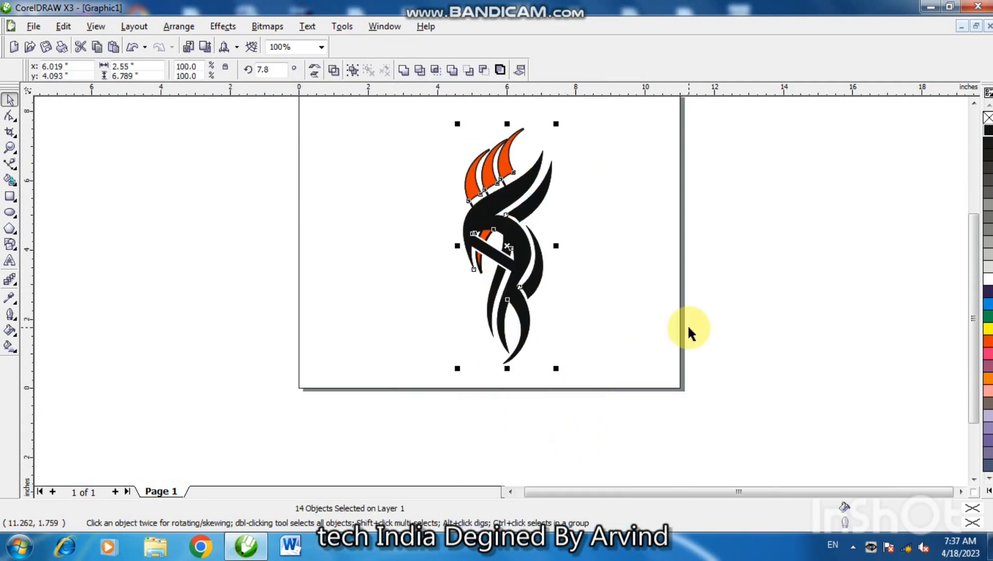
key(Up)
key(Up)
key(Up)
key(Up)
Step: Shift the design about 0.1 inches left and down, and enlarge it about its centre to about 2.8 by 7.46 inches
click(321, 46)
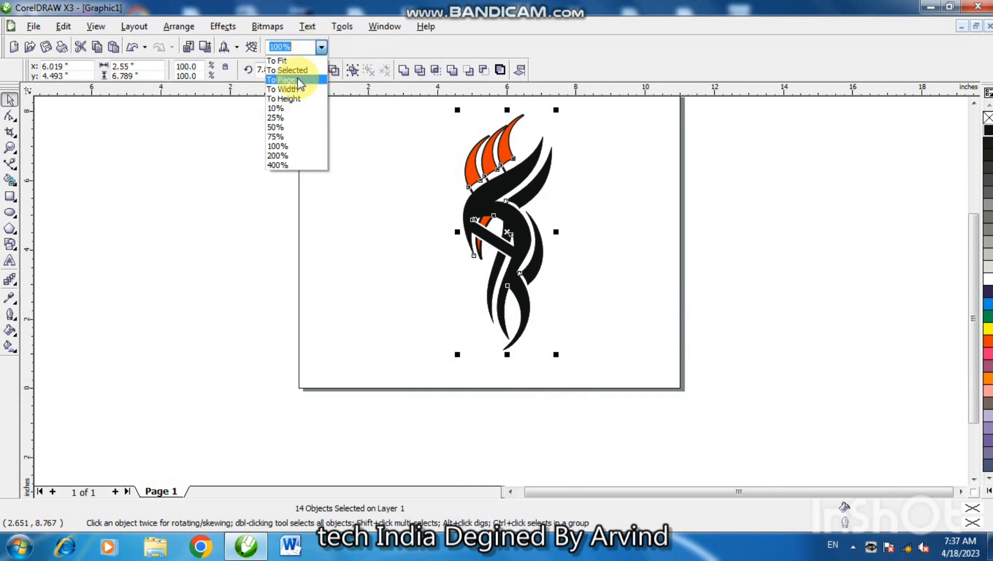
click(298, 81)
key(Up)
key(Left)
key(Up)
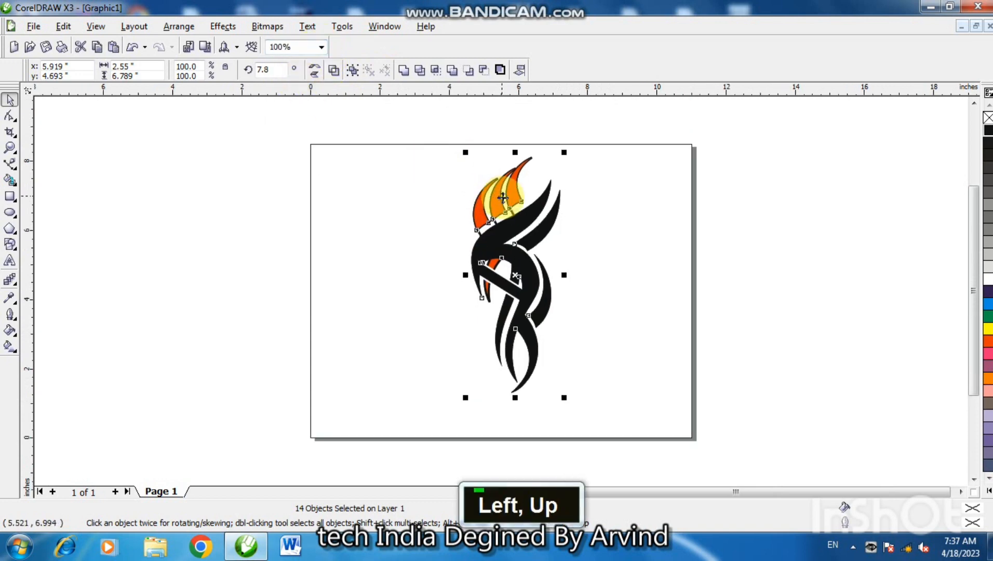
key(Down)
key(Down)
key(Down)
drag(565, 408, 571, 420)
Step: Move the whole design about 3 inches left and 0.1 inches down, onto the left part of the page
key(Left)
key(Left)
key(Left)
key(Left)
key(Left)
key(Left)
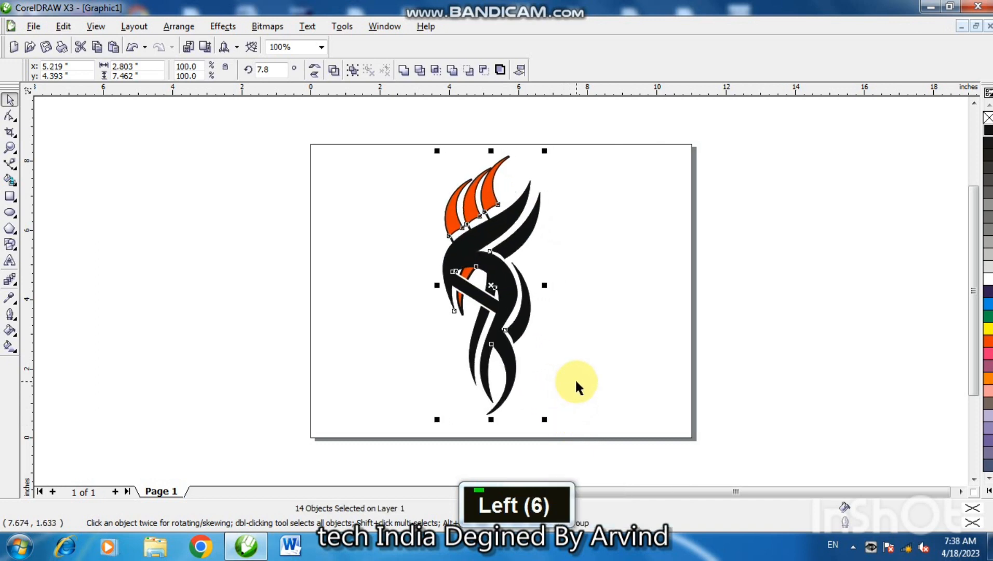
key(Down)
key(Left)
key(Left)
key(Left)
key(Left)
key(Left)
key(Left)
key(Left)
key(Left)
key(Left)
key(Left)
key(Left)
key(Left)
key(Left)
key(Left)
key(Left)
key(Left)
key(Left)
key(Left)
key(Left)
key(Left)
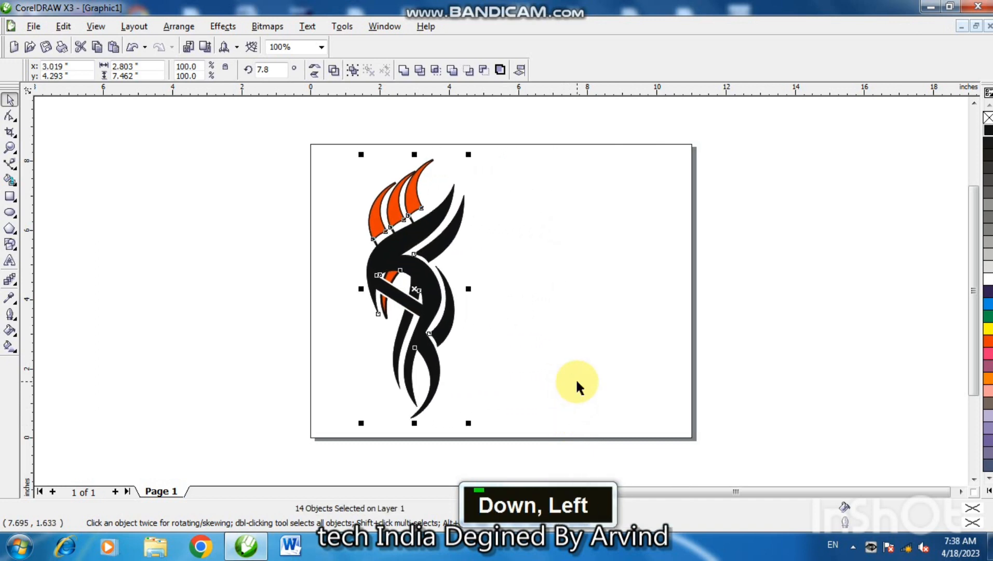
key(Left)
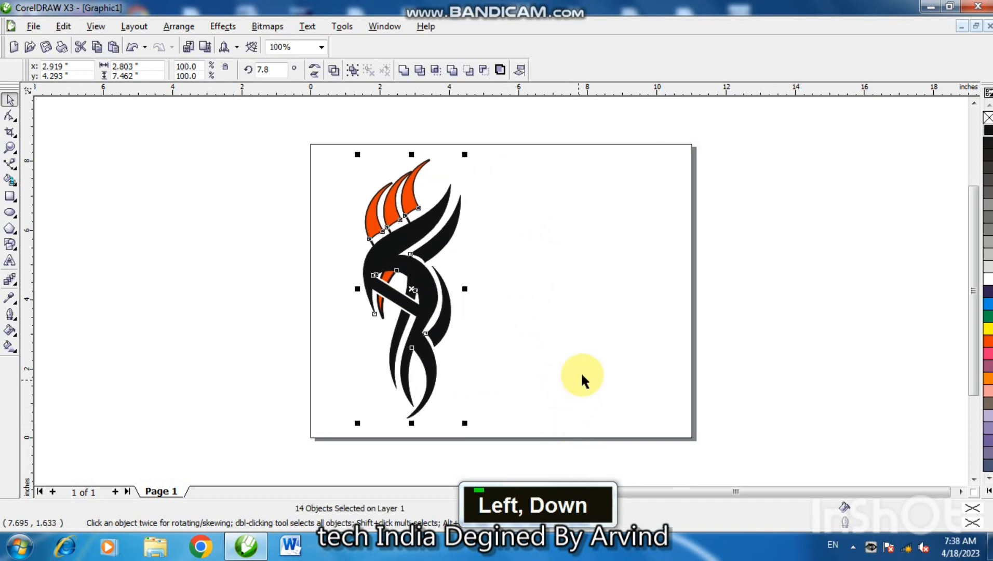
Step: Duplicate the design, mirror the copy horizontally, and move it about 4 inches right of the original
click(316, 69)
click(315, 69)
key(plus)
click(315, 69)
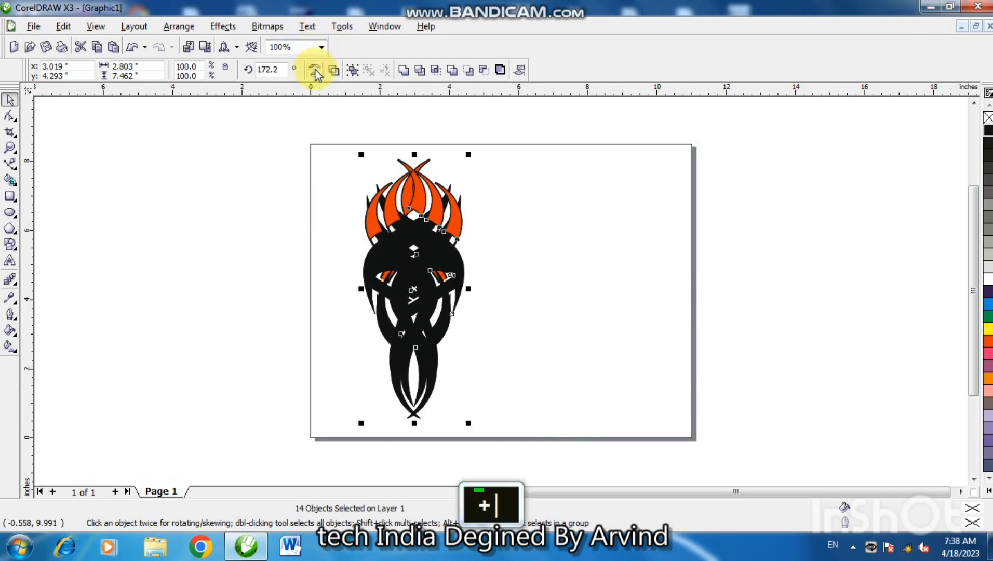
key(Right)
key(Right)
key(Right)
key(Right)
key(Right)
key(Right)
key(Right)
key(Right)
key(Right)
key(Right)
key(Right)
key(Right)
key(Right)
key(Right)
key(Right)
key(Right)
key(Right)
key(Right)
key(Right)
key(Right)
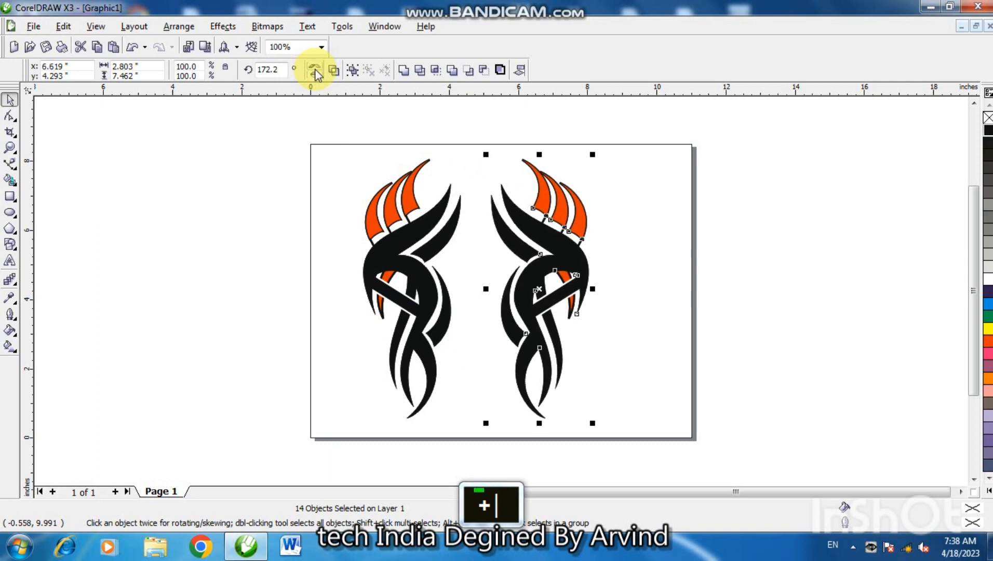
key(Right)
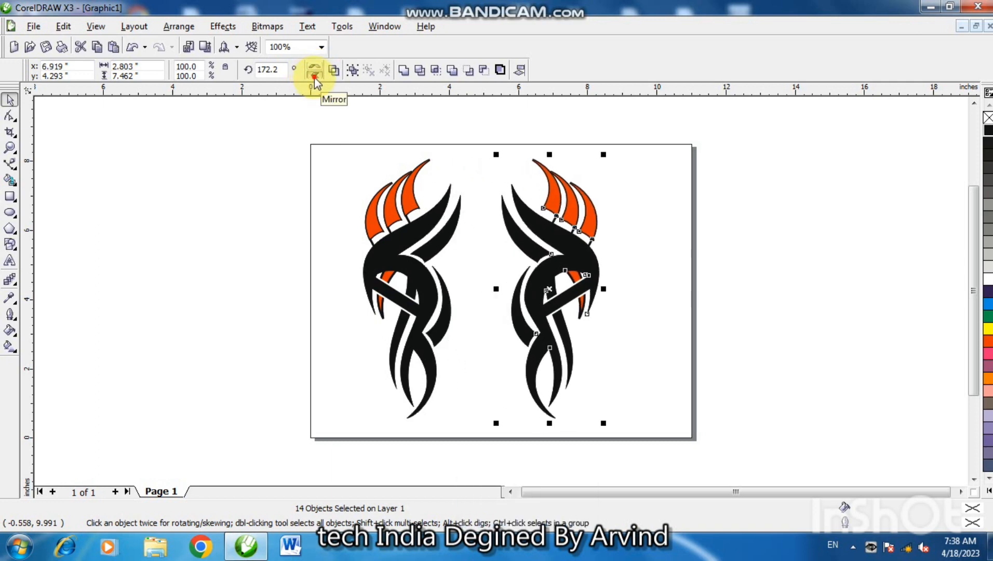
Step: Mirror the copy vertically and move it another 0.2 inches right
click(315, 75)
key(Right)
key(Right)
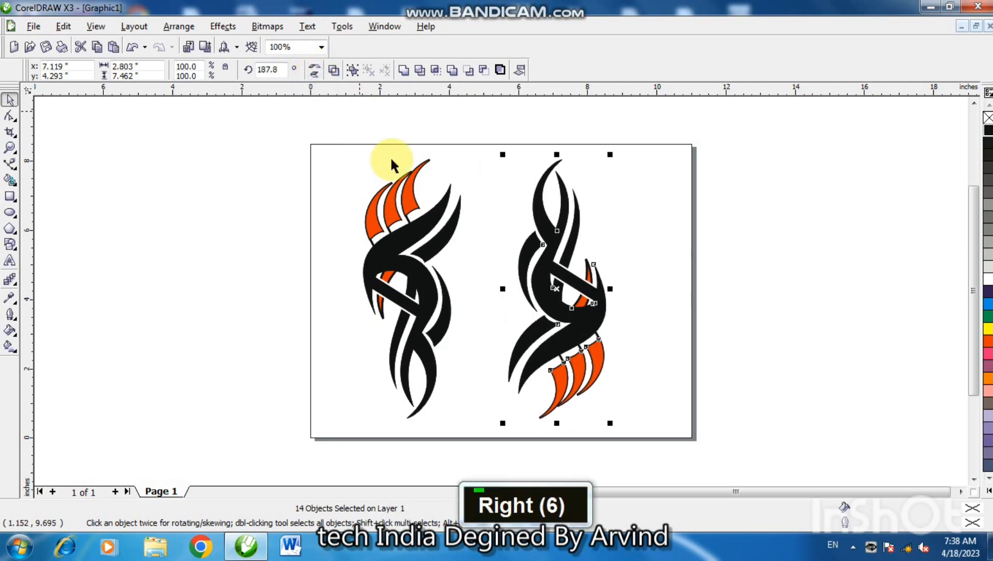
Step: Move both designs together about 0.7 inches right and 0.1 inches down, deselect them, and preview the drawing full screen
drag(336, 113, 660, 434)
key(Right)
key(Right)
key(Right)
key(Right)
key(Right)
key(Right)
key(Down)
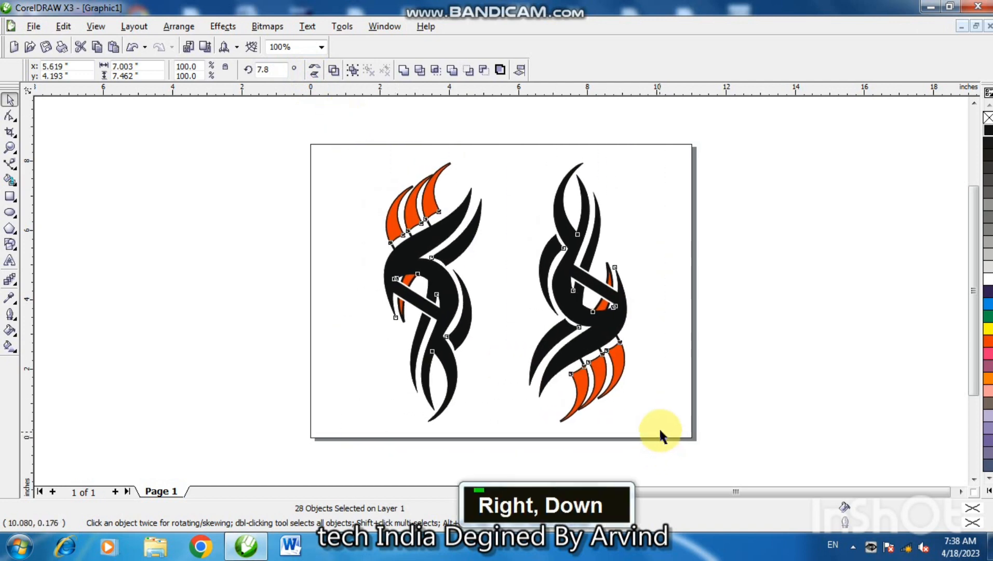
click(703, 307)
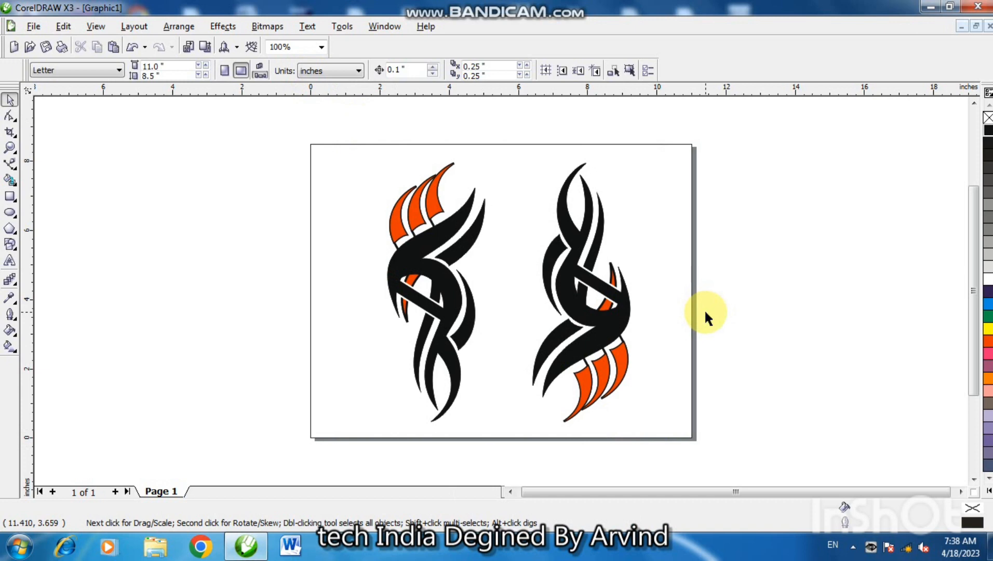
key(F9)
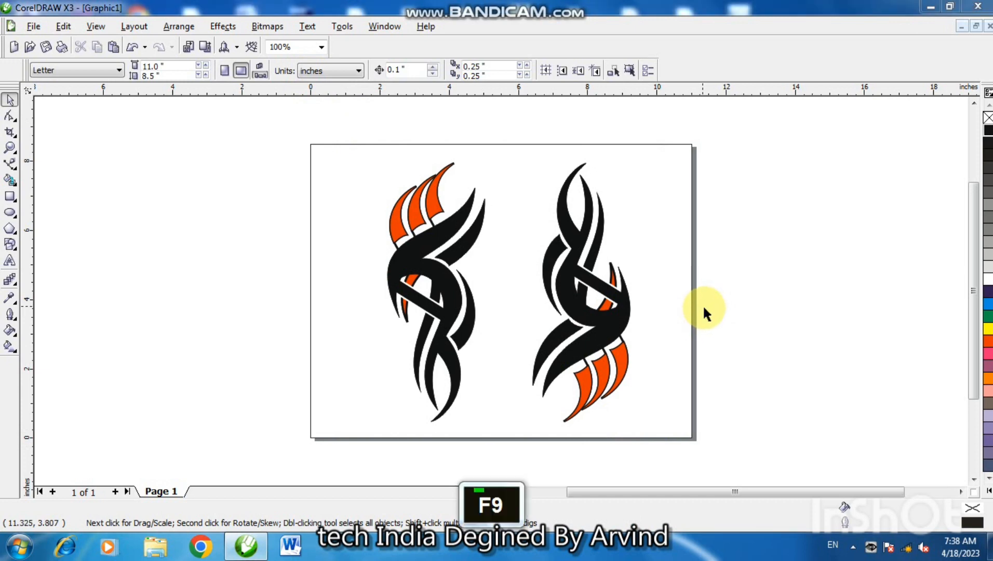